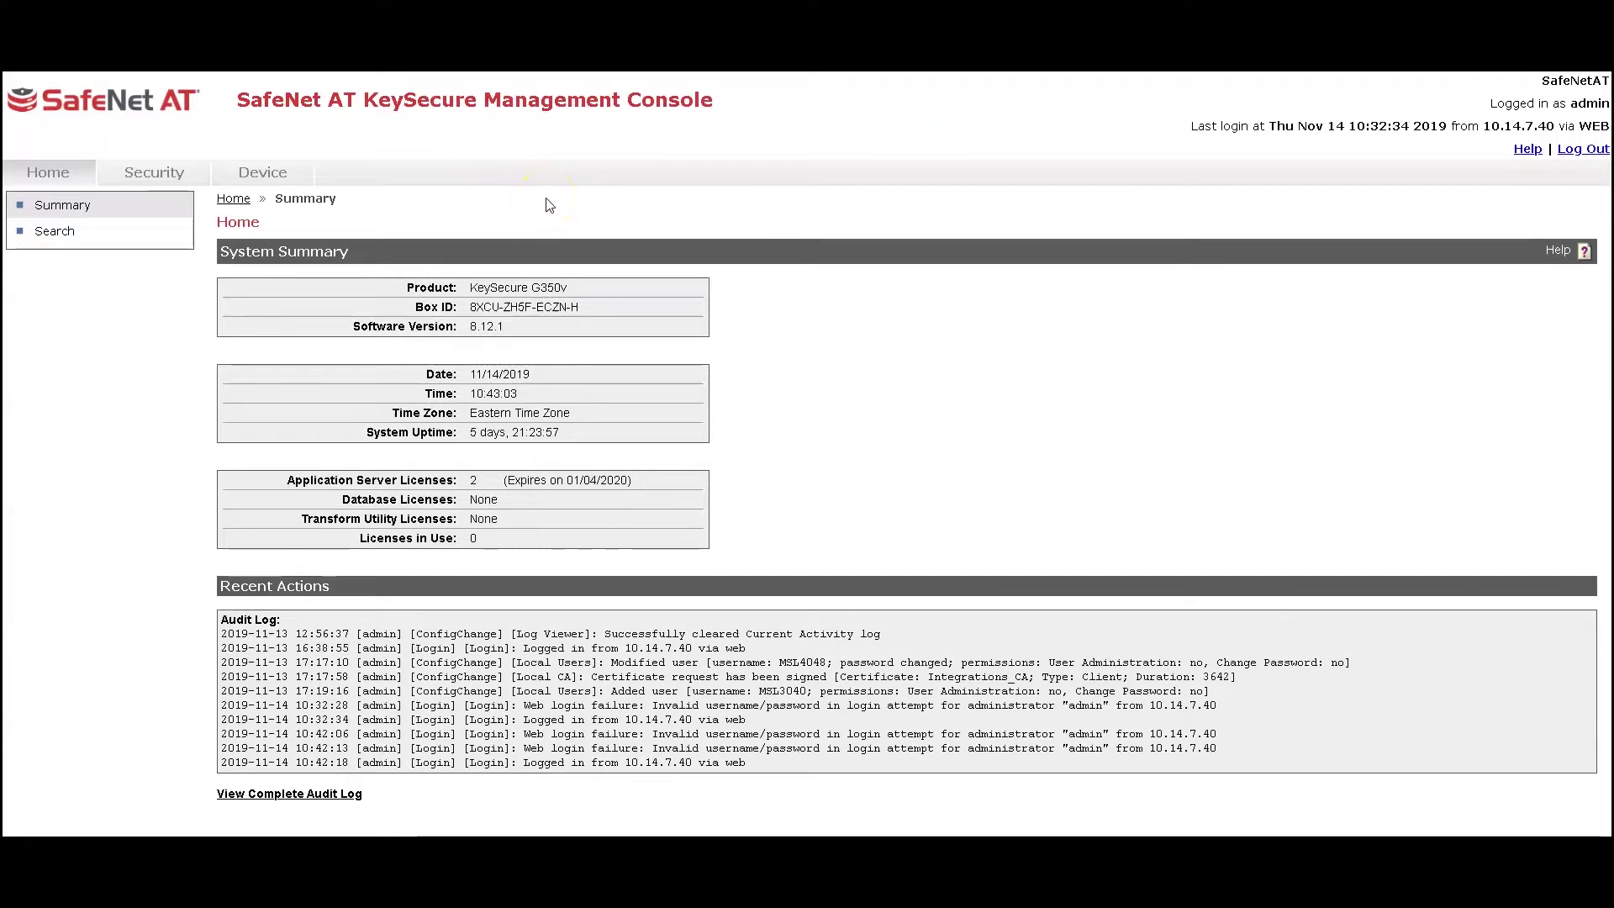
Show the Security key list with its three AES-256 symmetric keys.
click(154, 172)
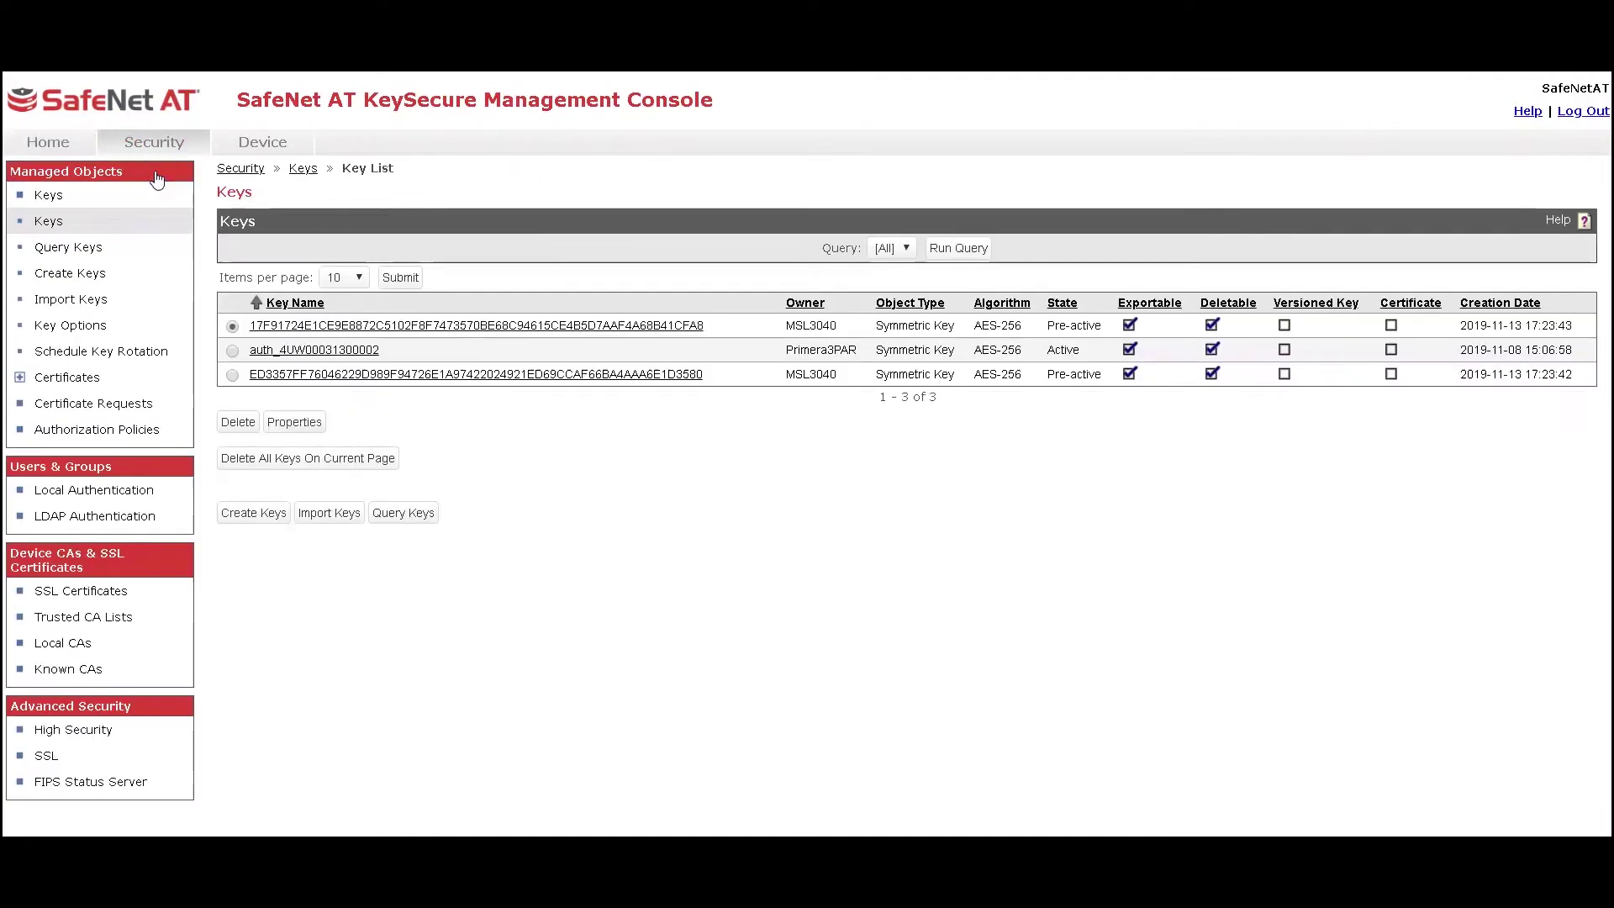
Check Local CAs, the Default trusted CA profile and SSL certificates, then open Key Server (KMIP, port 5696).
click(68, 642)
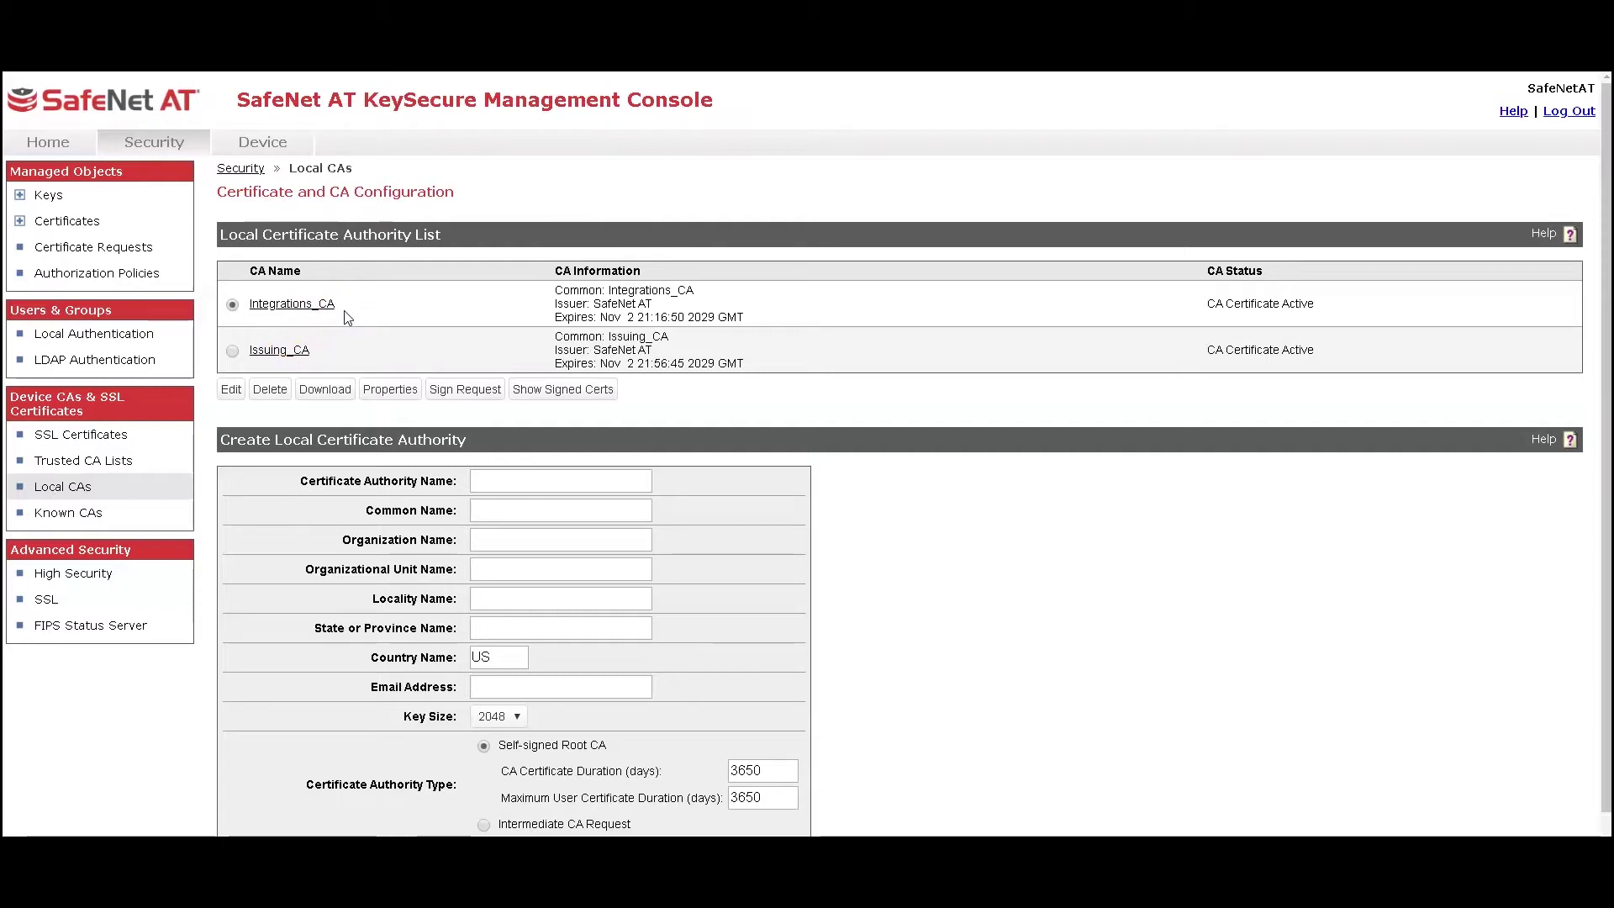
click(102, 464)
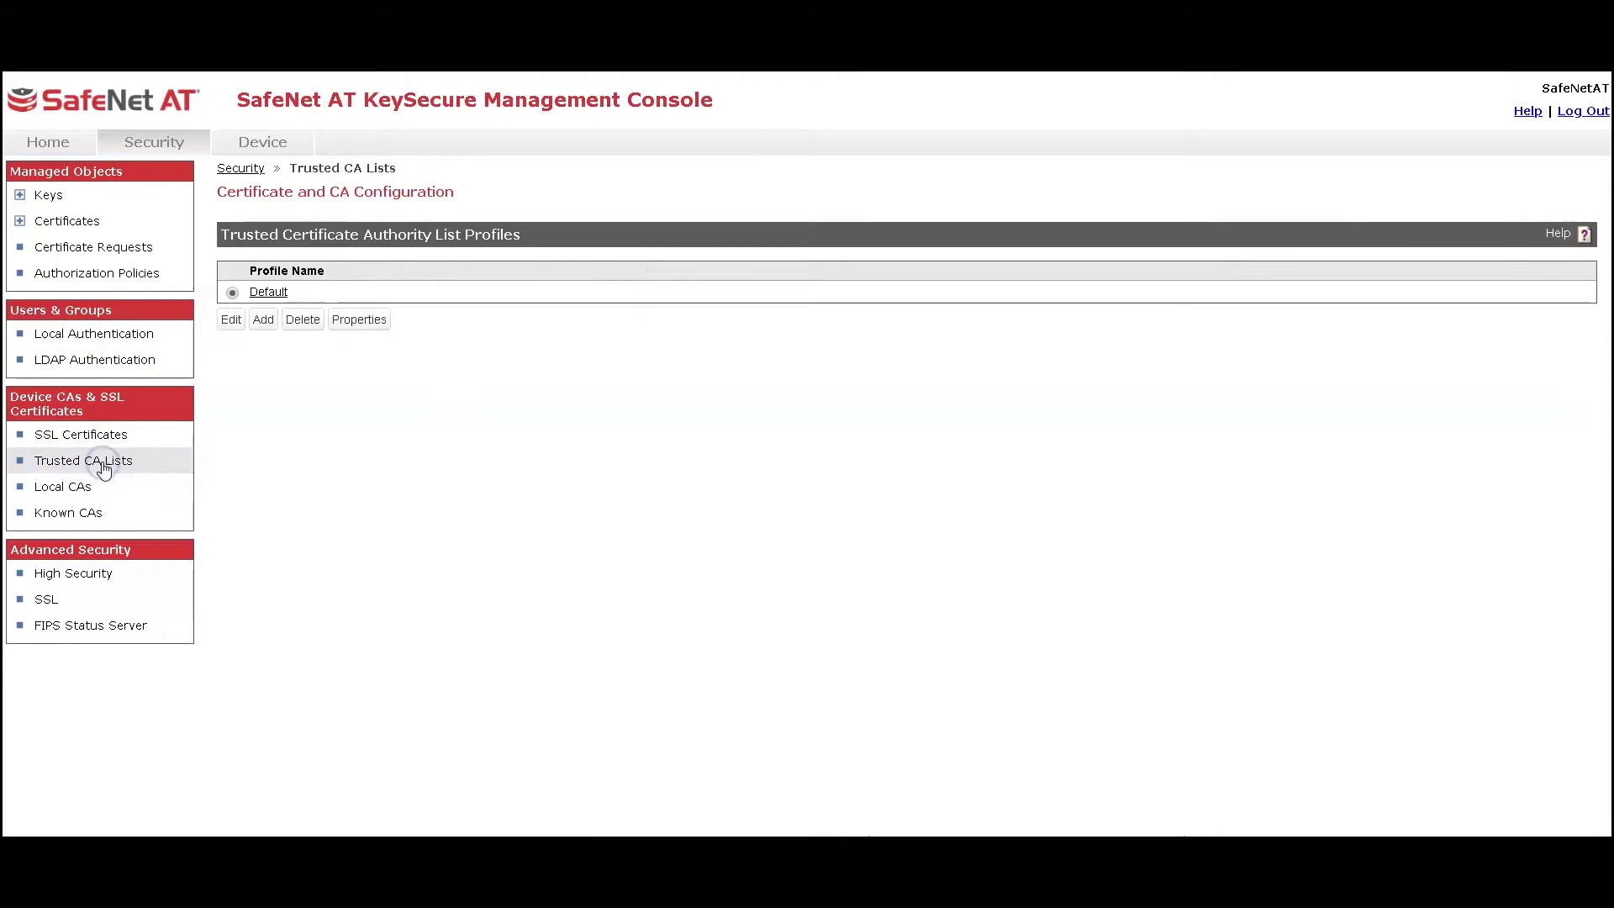
click(262, 294)
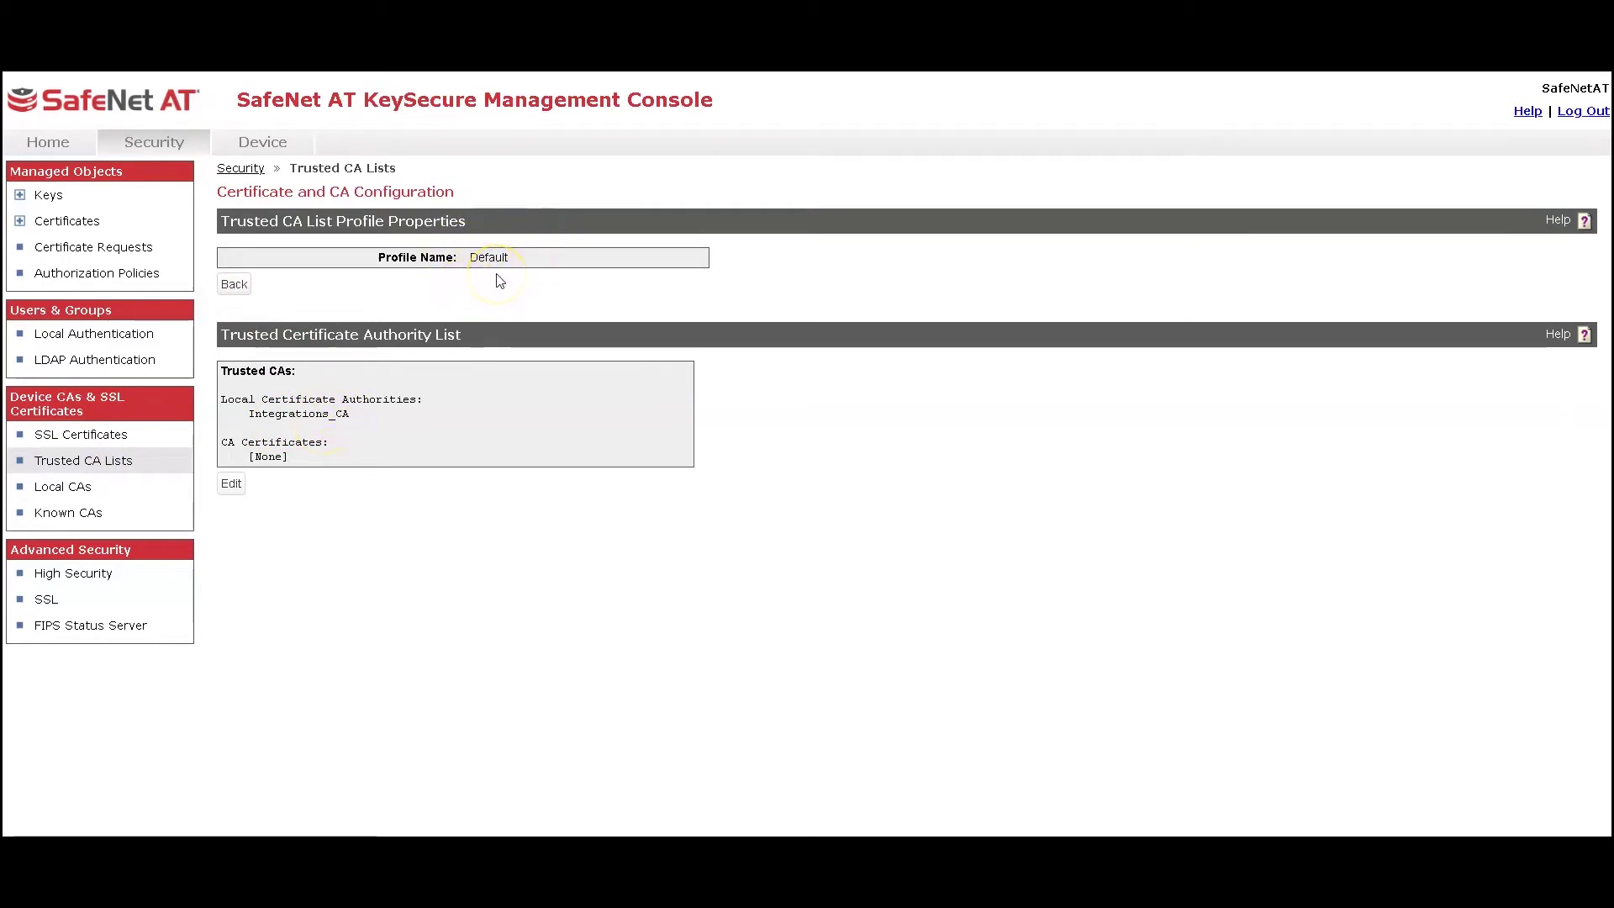
click(93, 439)
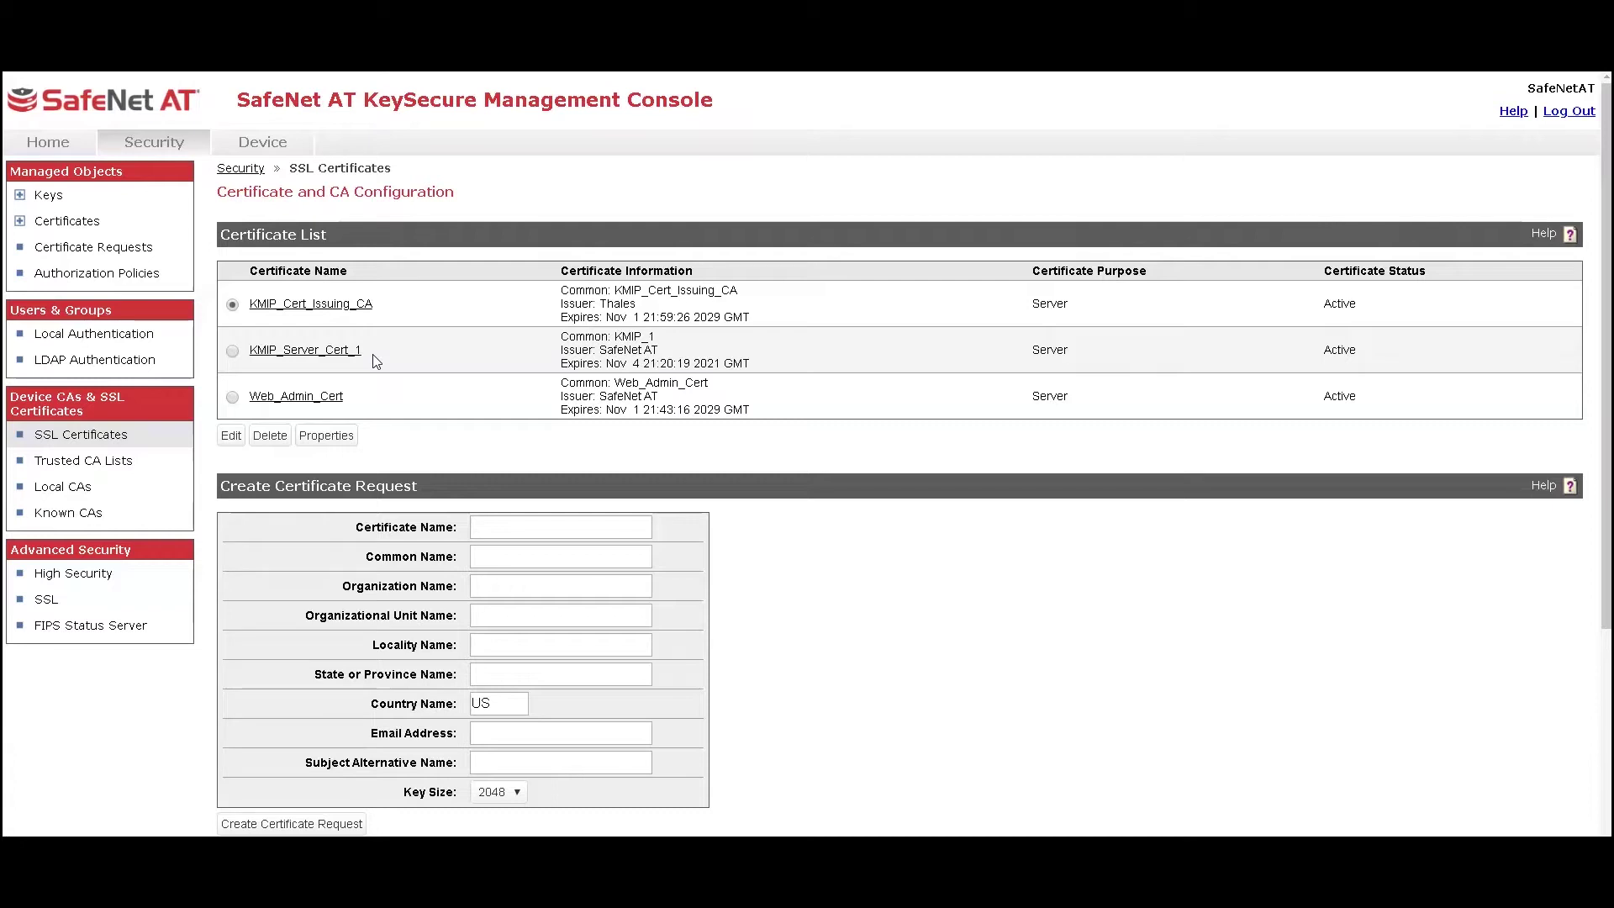
click(263, 144)
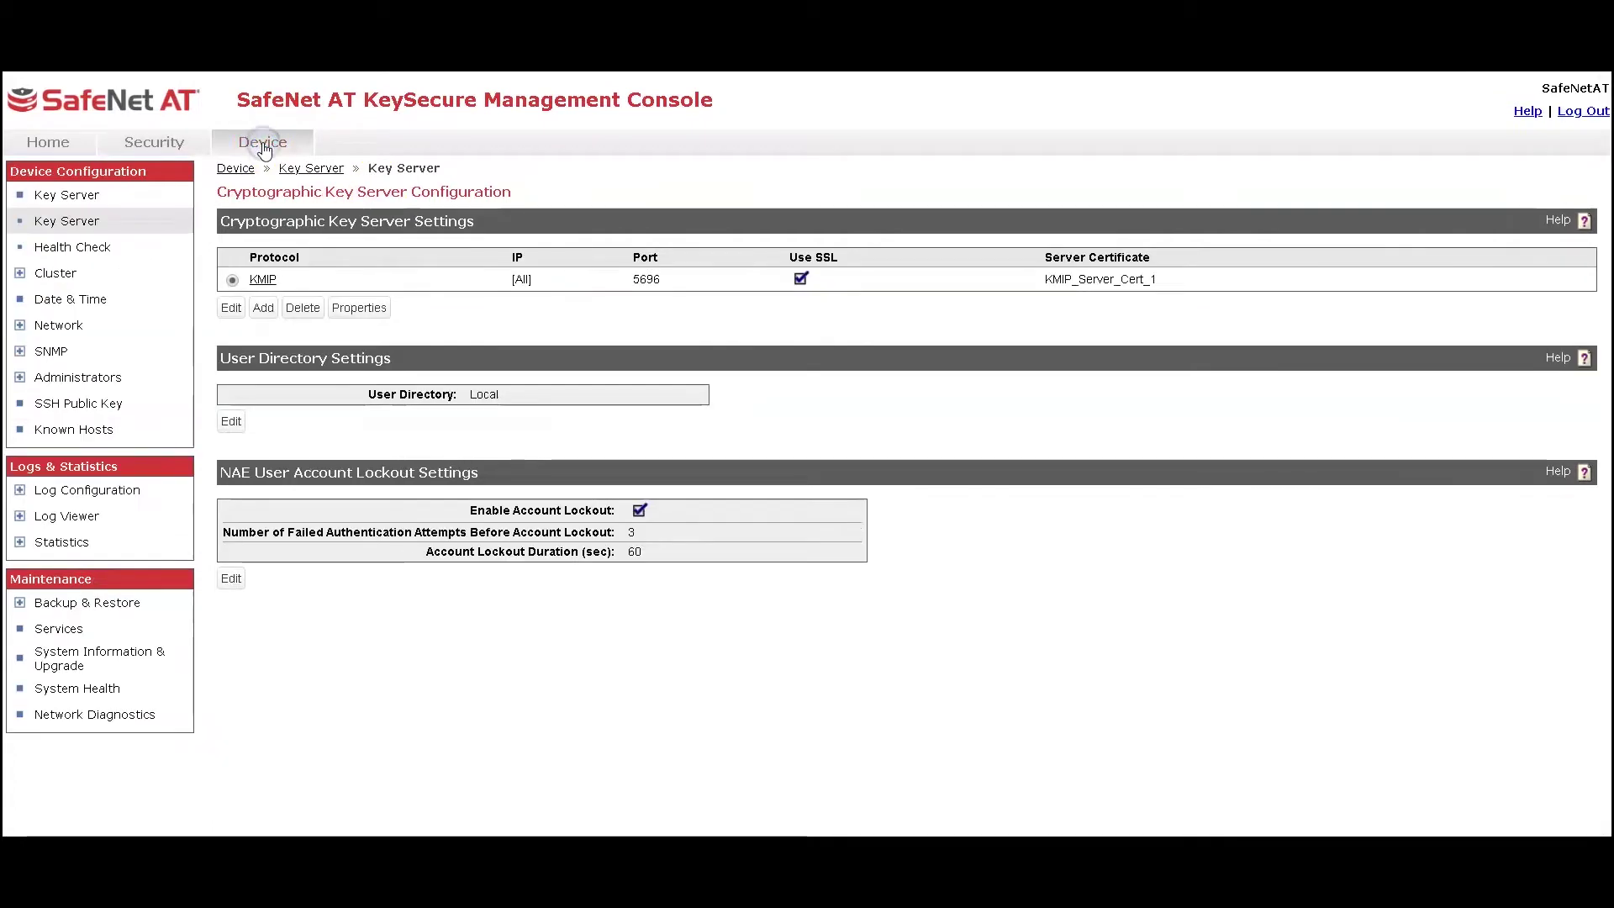
Open the KMIP server's properties and highlight its Default trusted CA list profile.
click(232, 279)
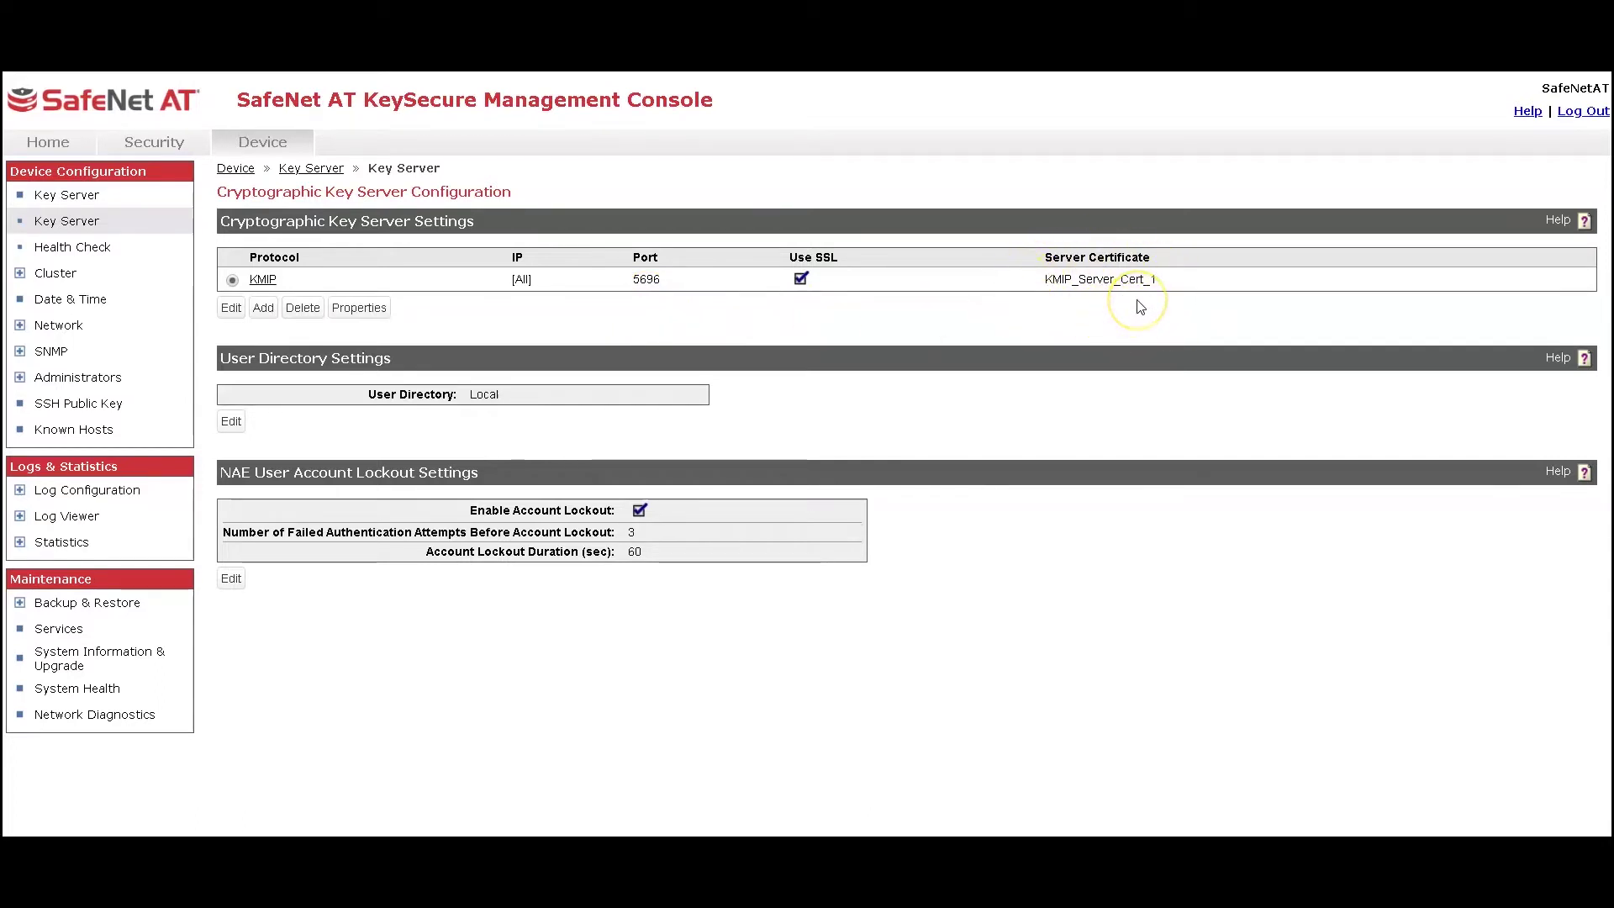
click(357, 308)
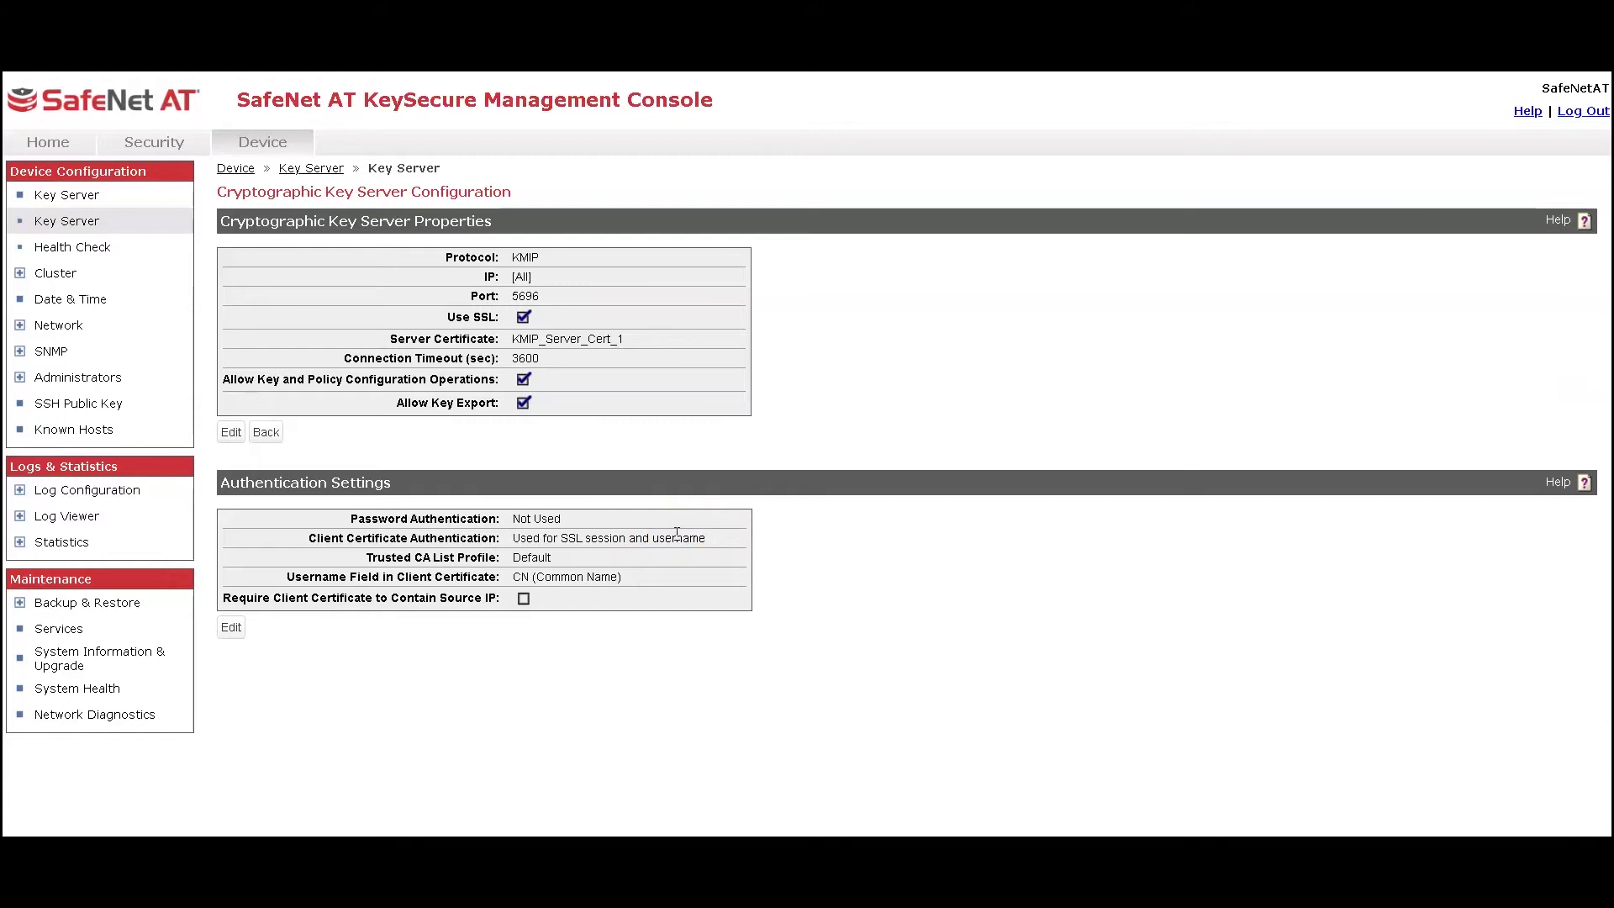
double_click(506, 562)
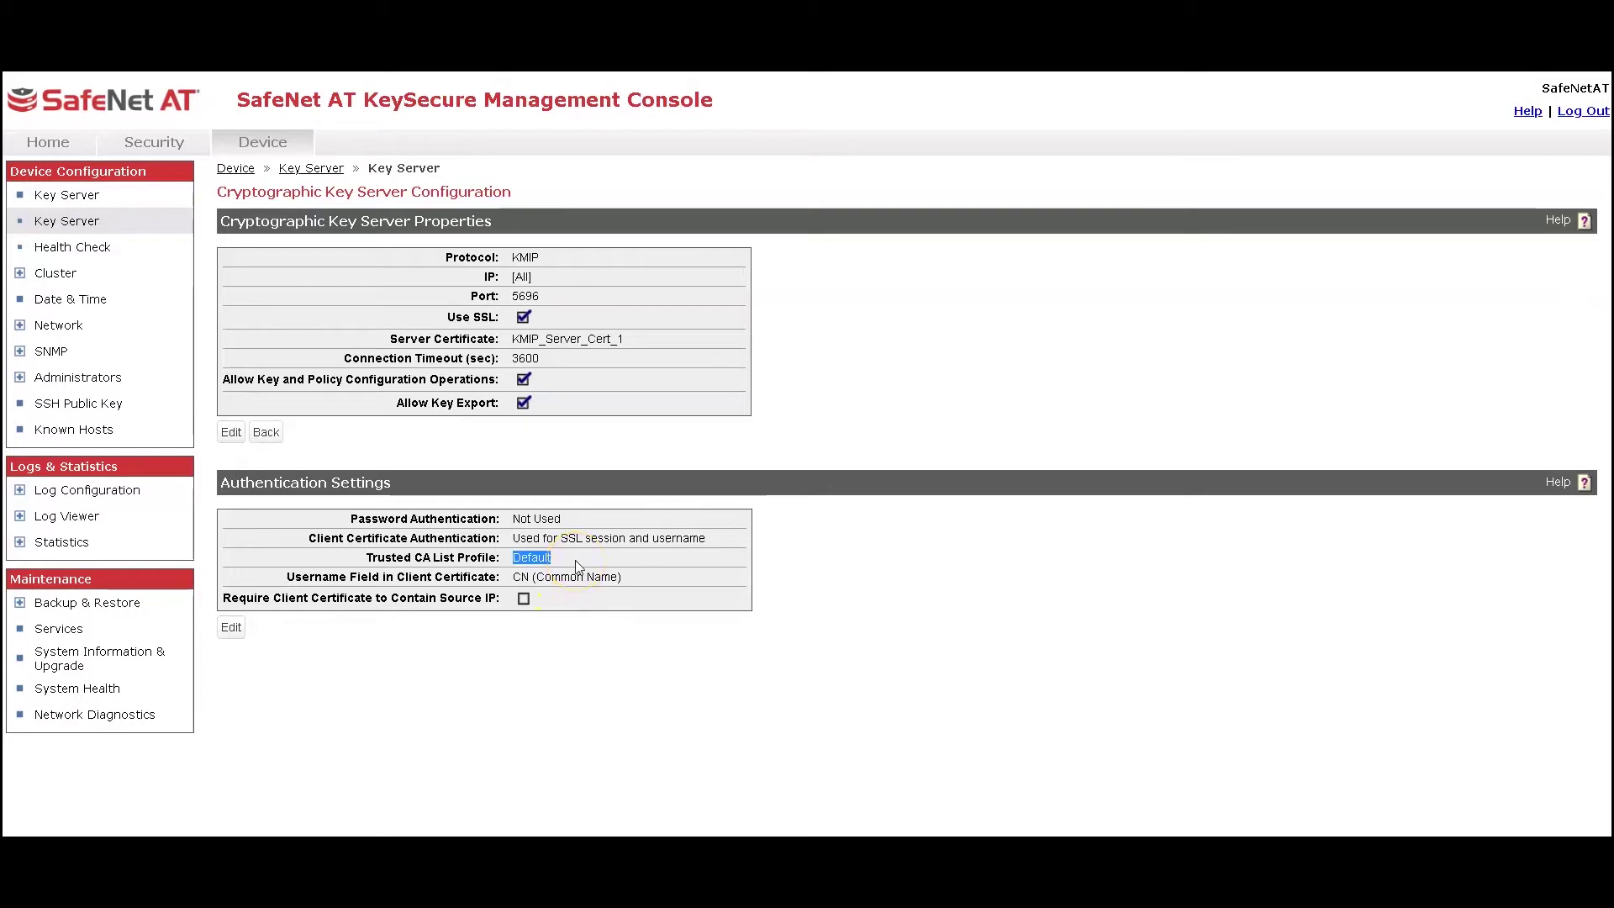
List the Local Authentication users and select the tape library's client username.
click(151, 139)
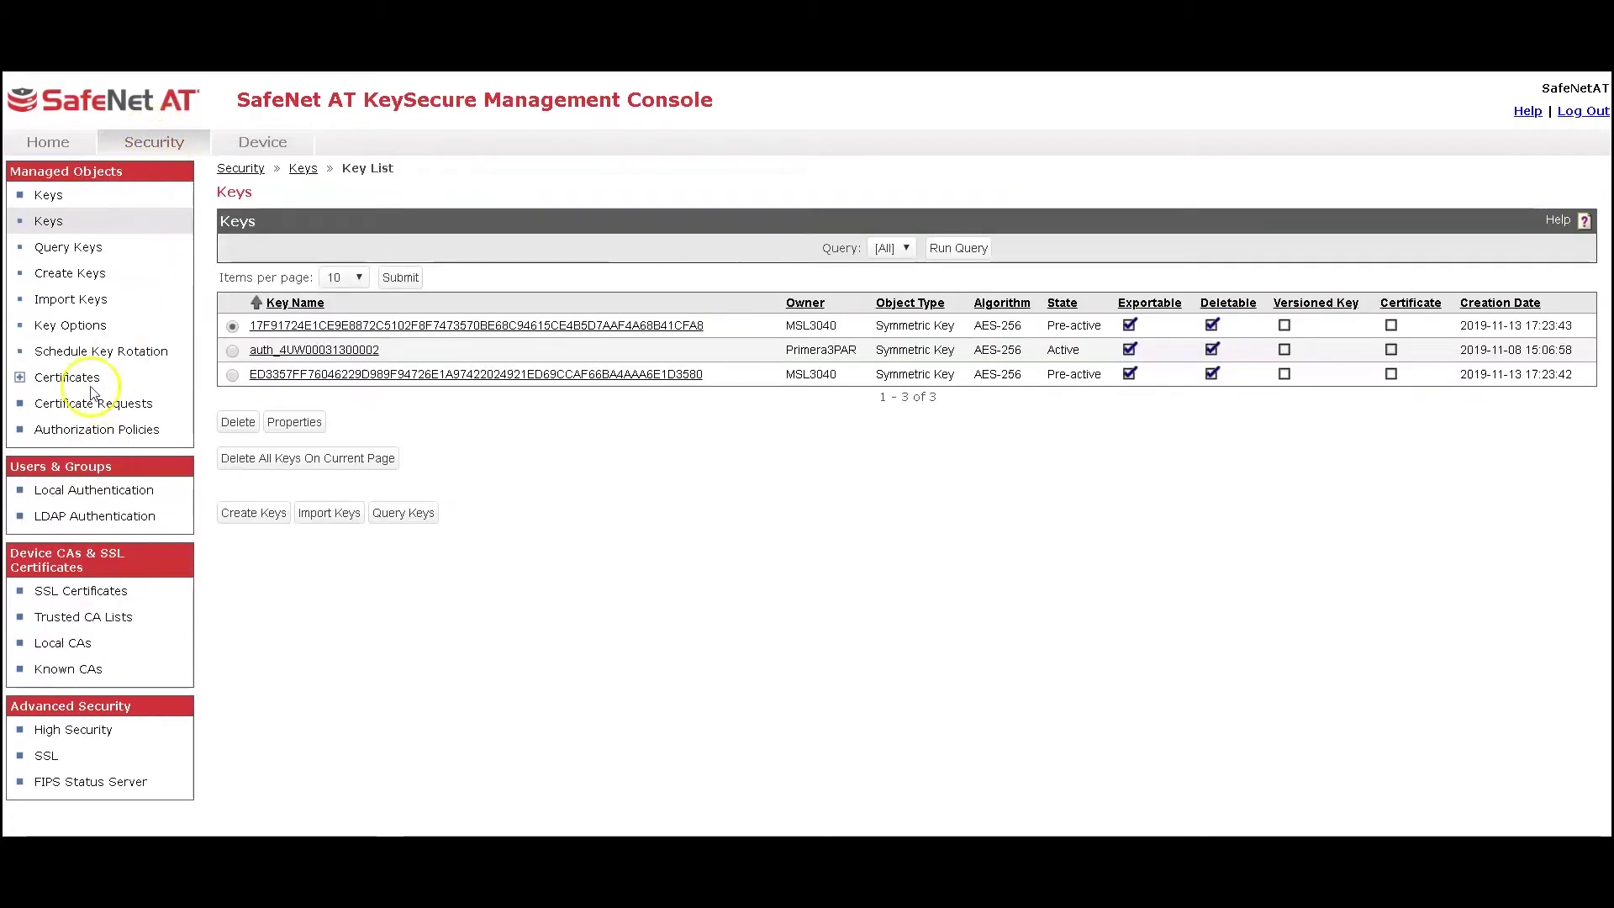
click(81, 495)
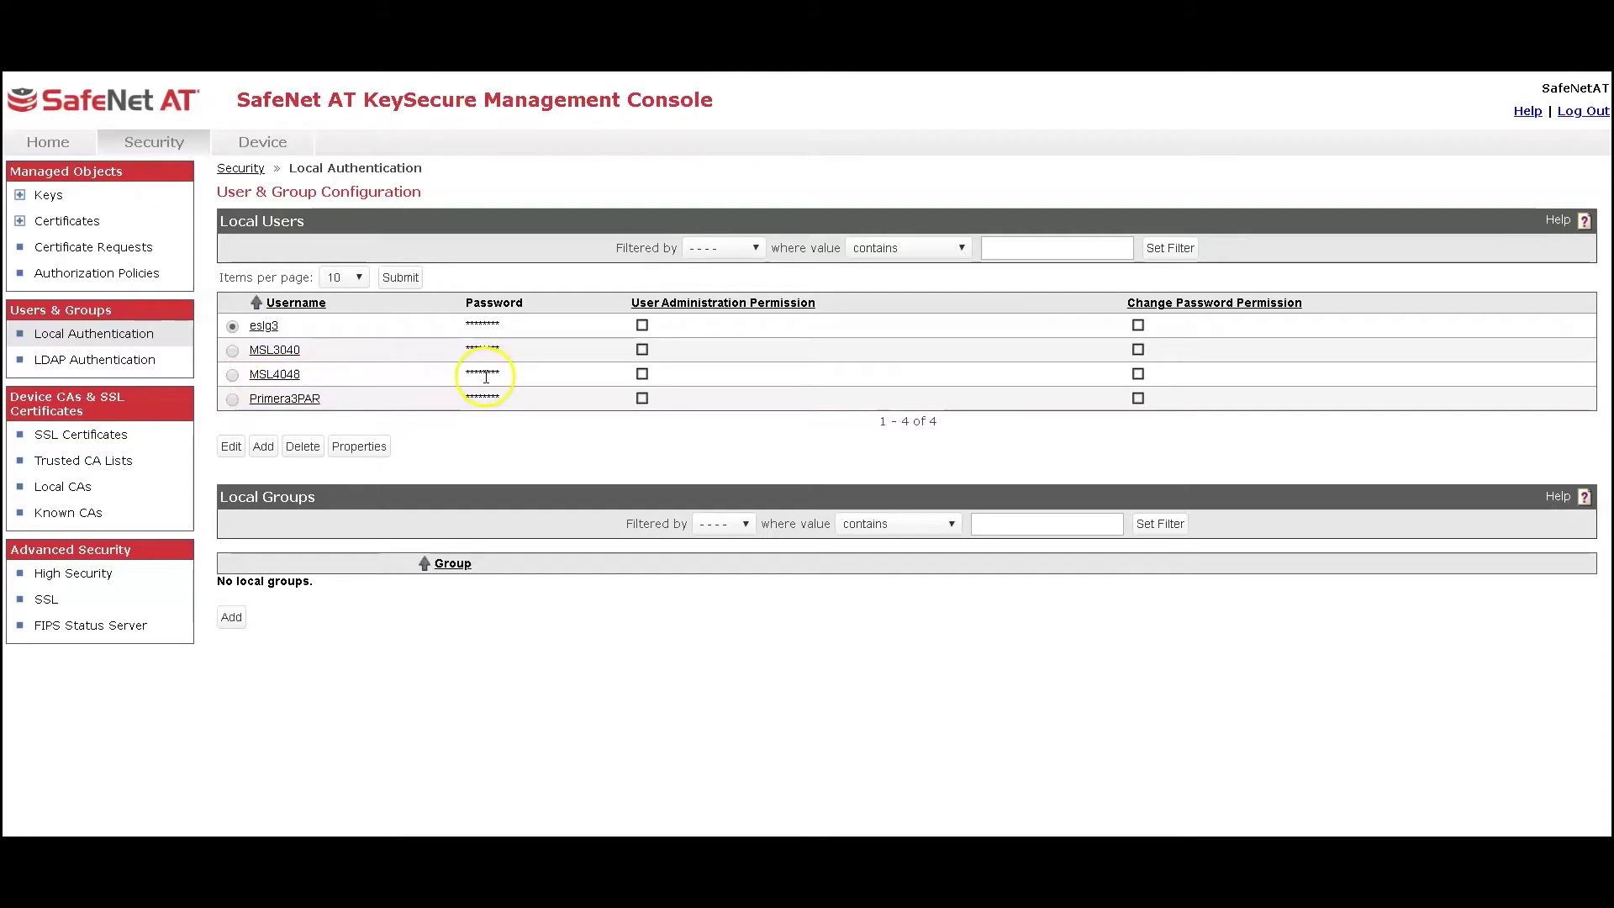
click(278, 380)
drag(277, 380, 242, 380)
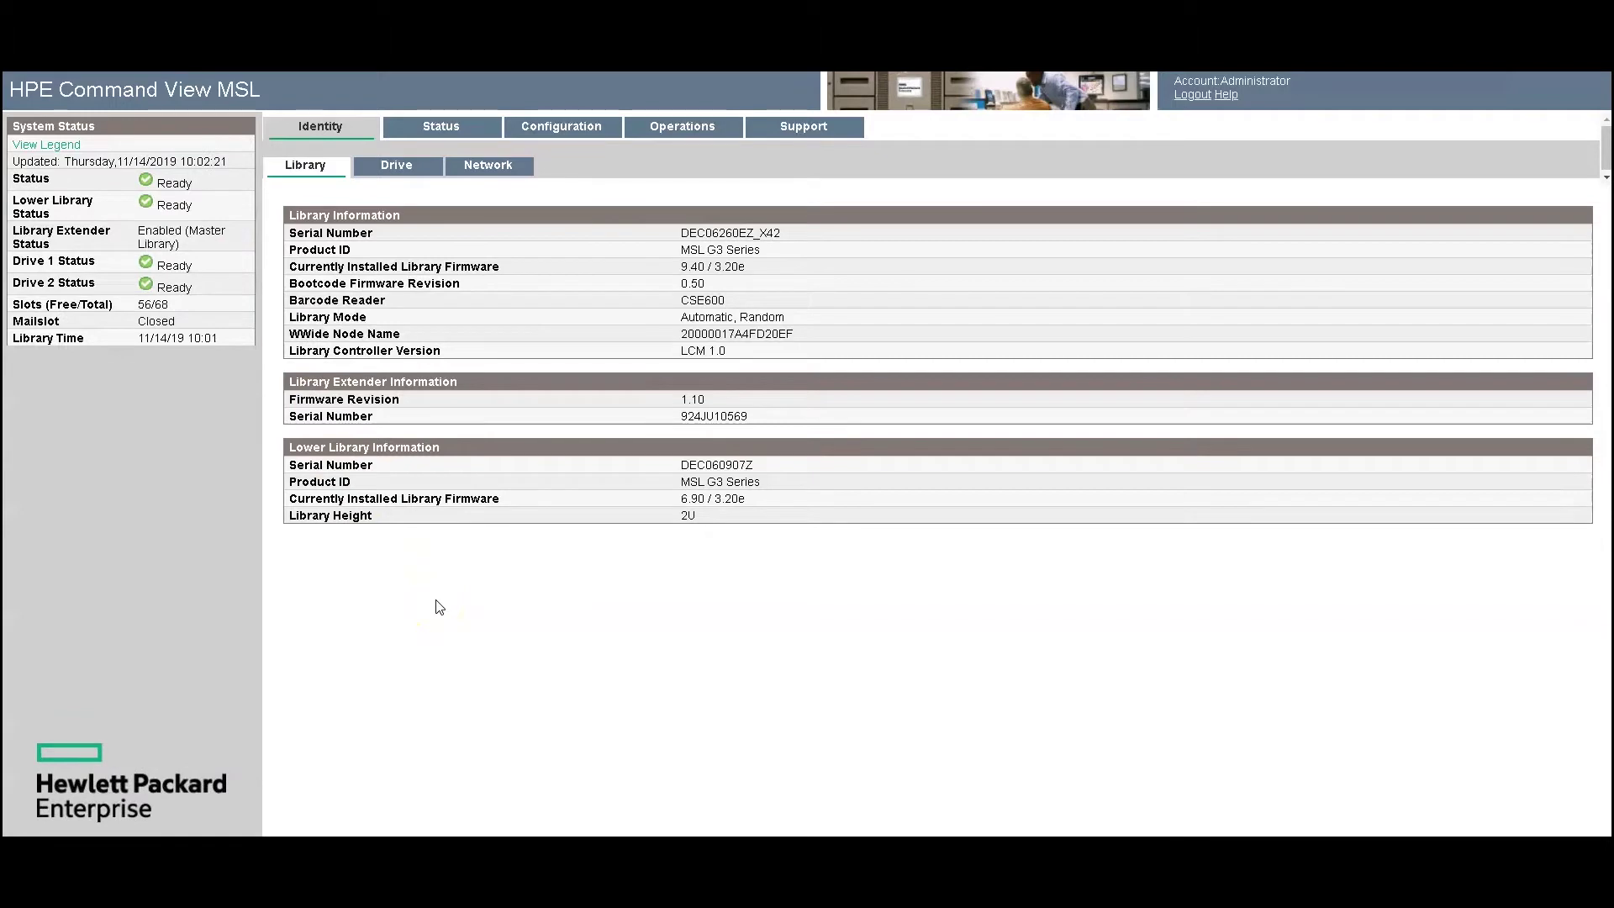
Verify the KMIP Encryption License under Configuration, then go to the Security settings.
click(564, 126)
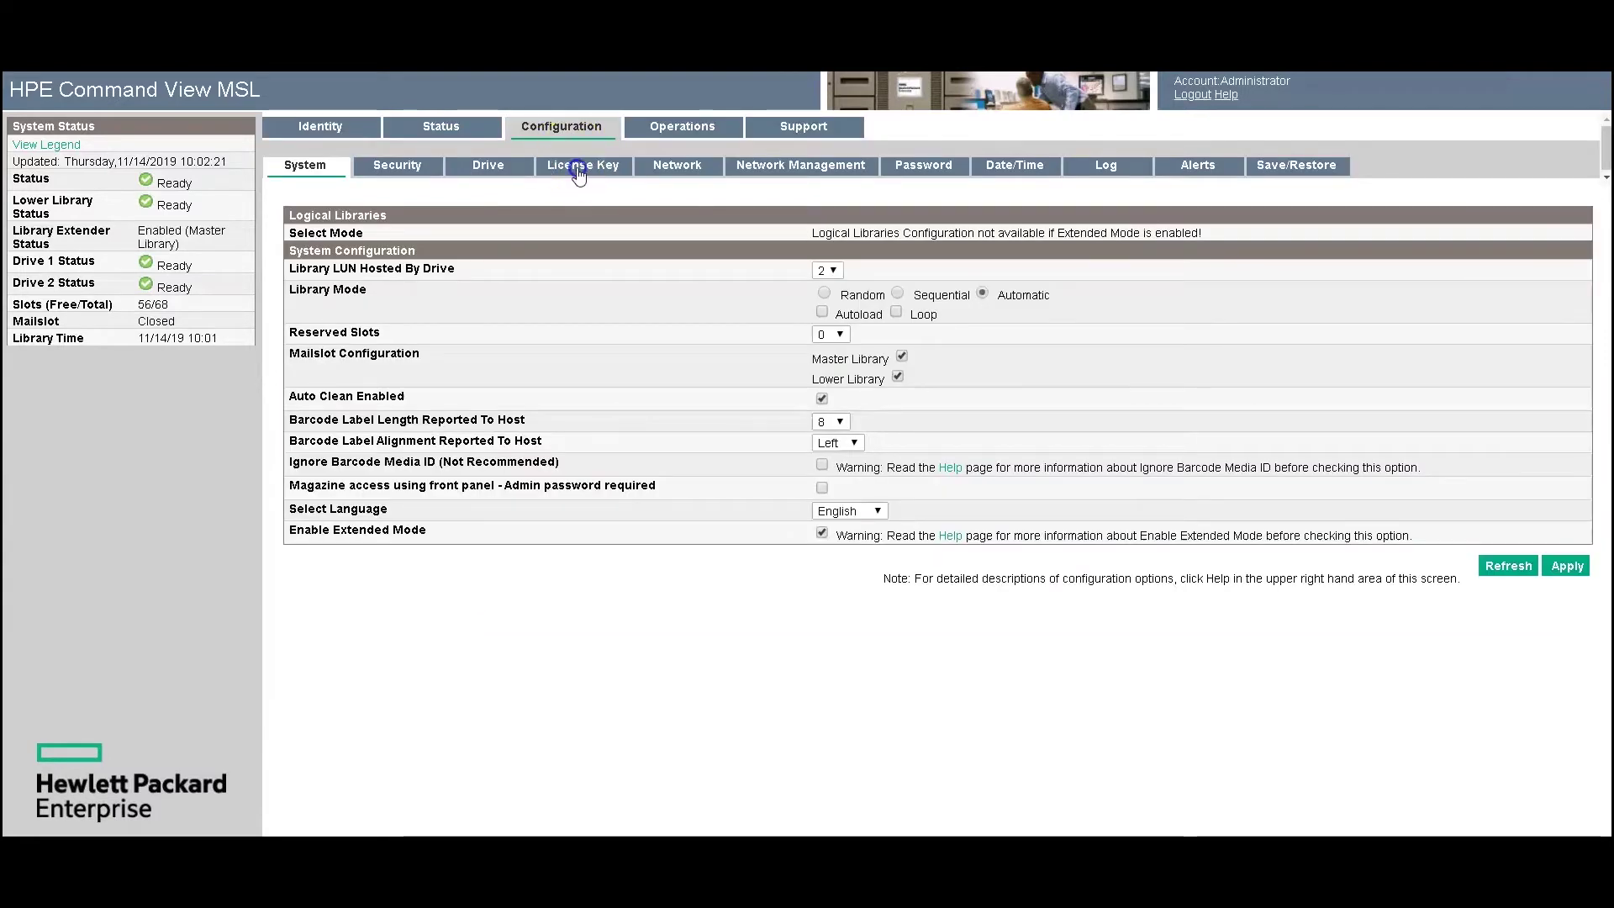
click(579, 171)
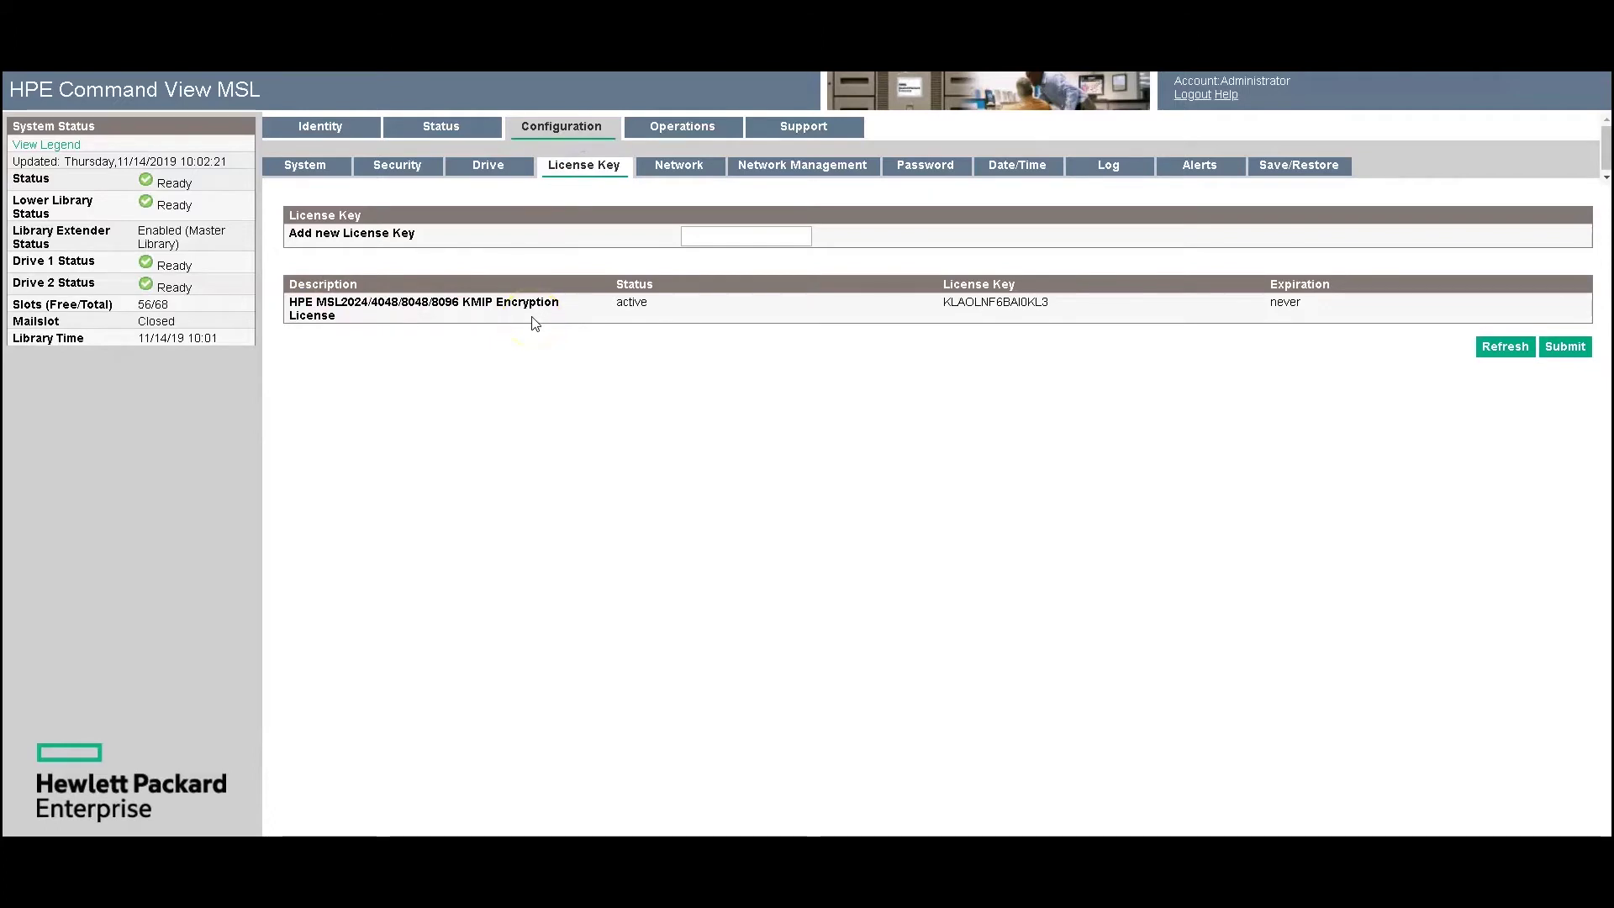
click(397, 167)
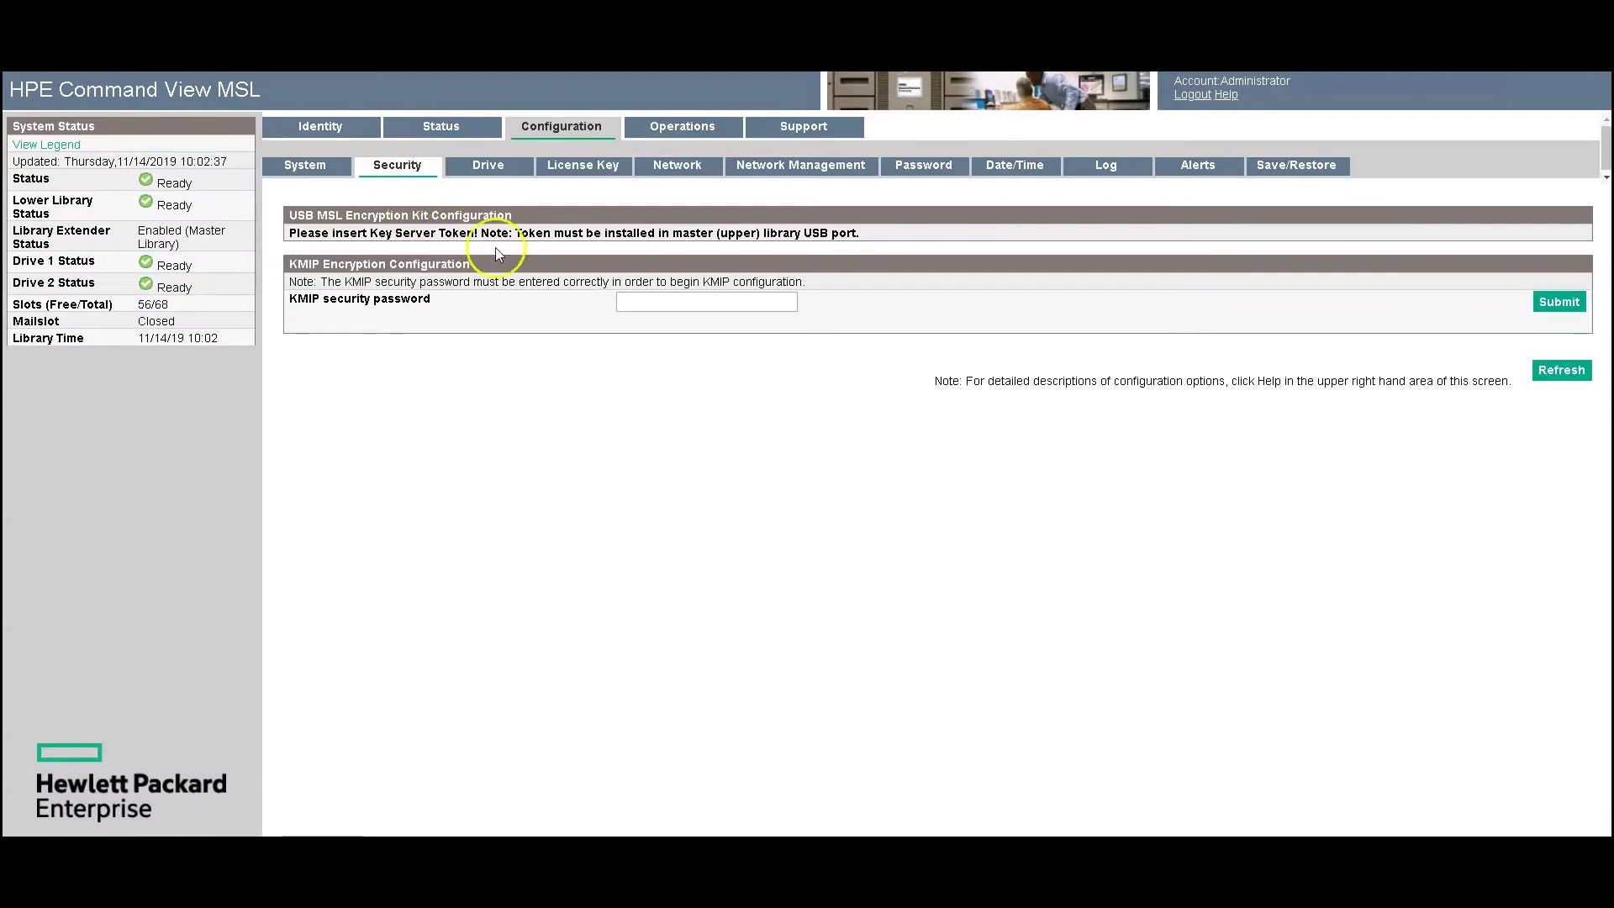
Unlock the KMIP configuration by submitting the security password.
click(648, 303)
text(•)
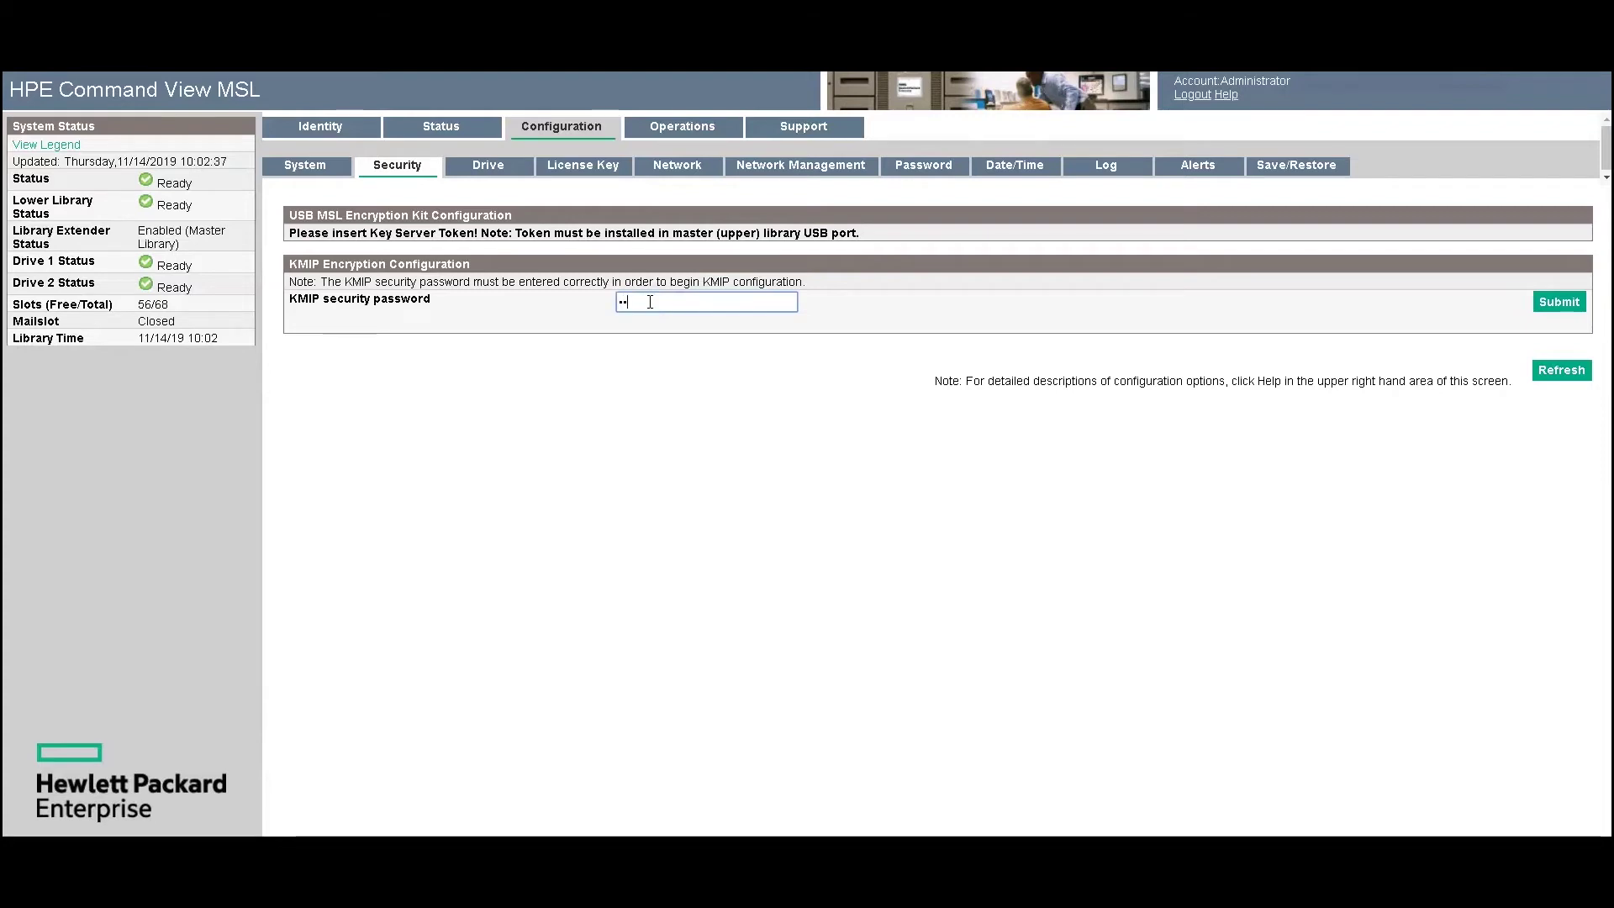
text(•)
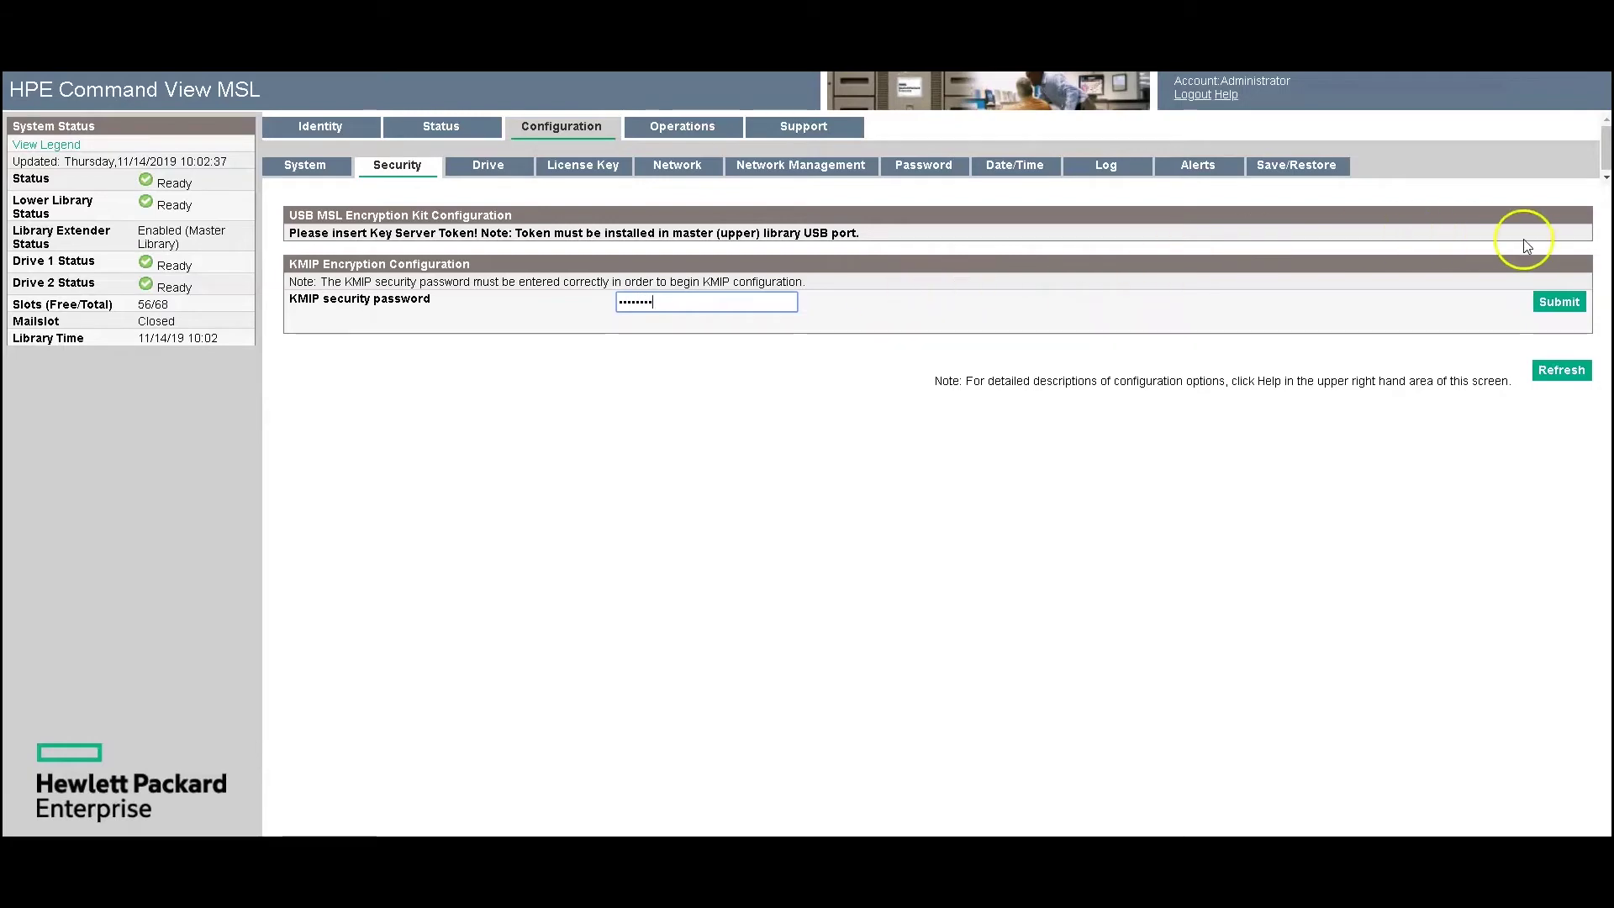
click(1557, 304)
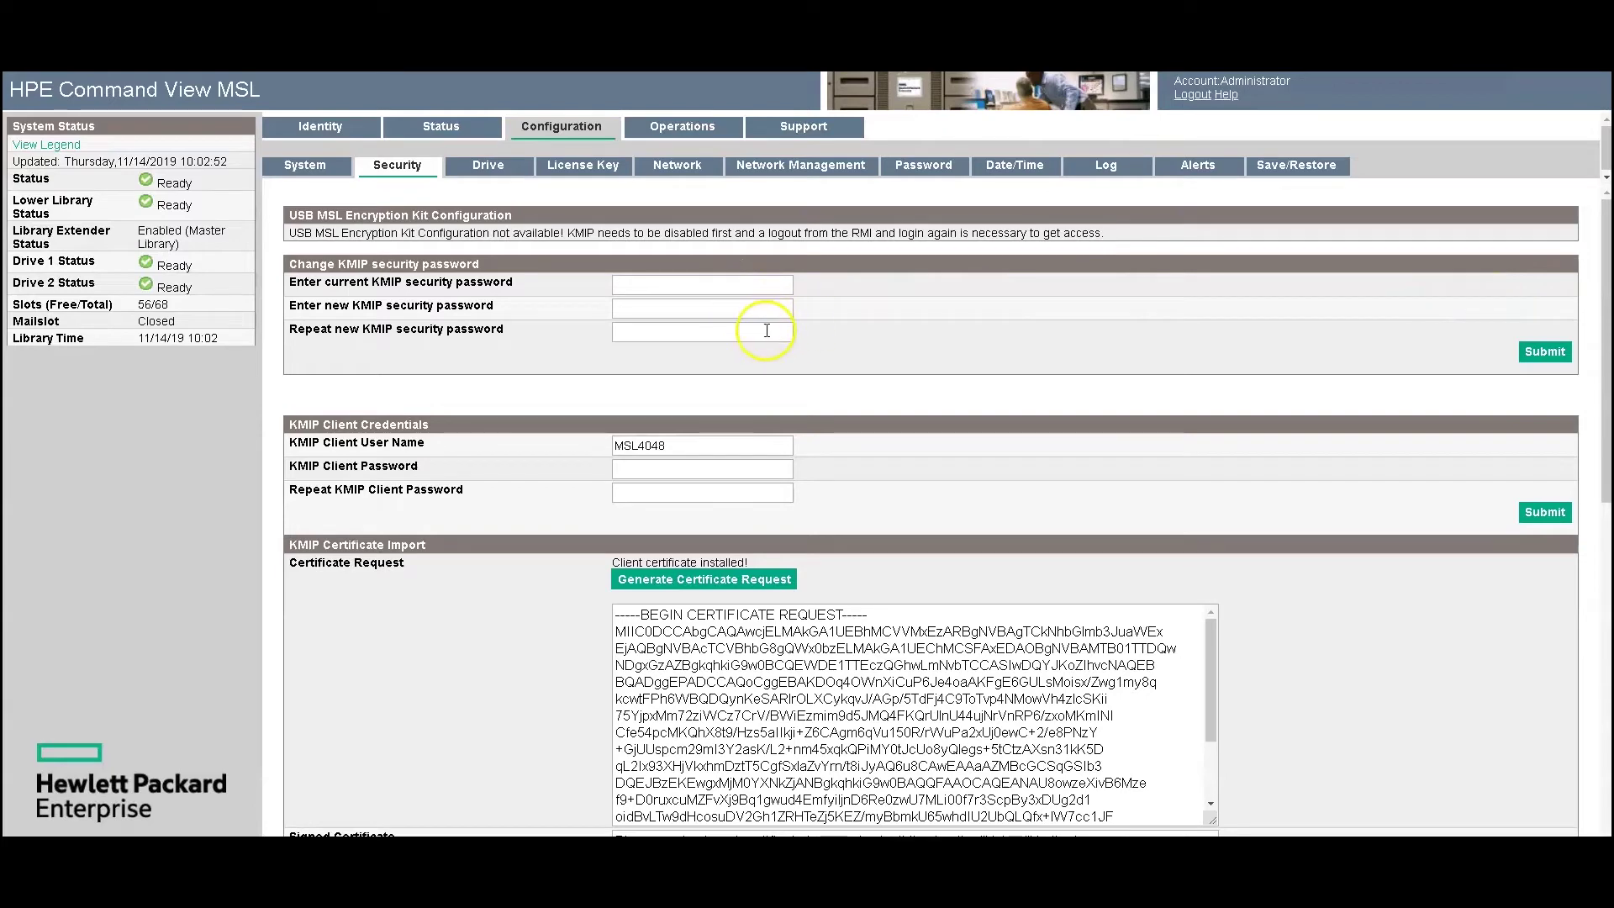
Enter and repeat the KMIP client password for the MSL4048 client user, submit, and acknowledge the confirmation.
scroll(769, 329, down, 1)
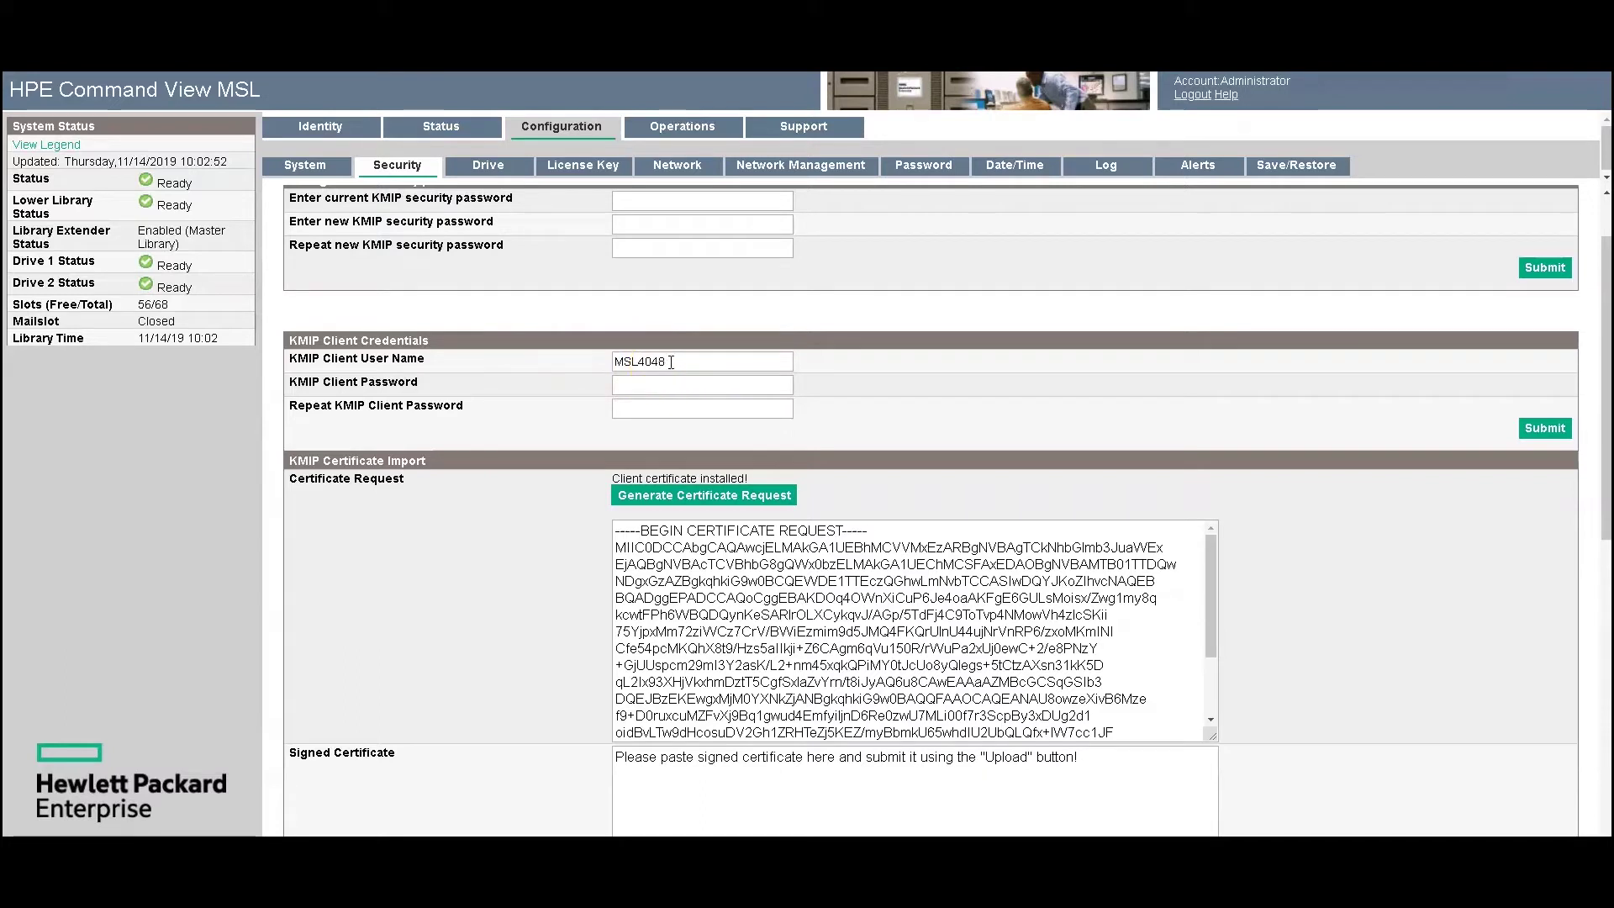
click(637, 387)
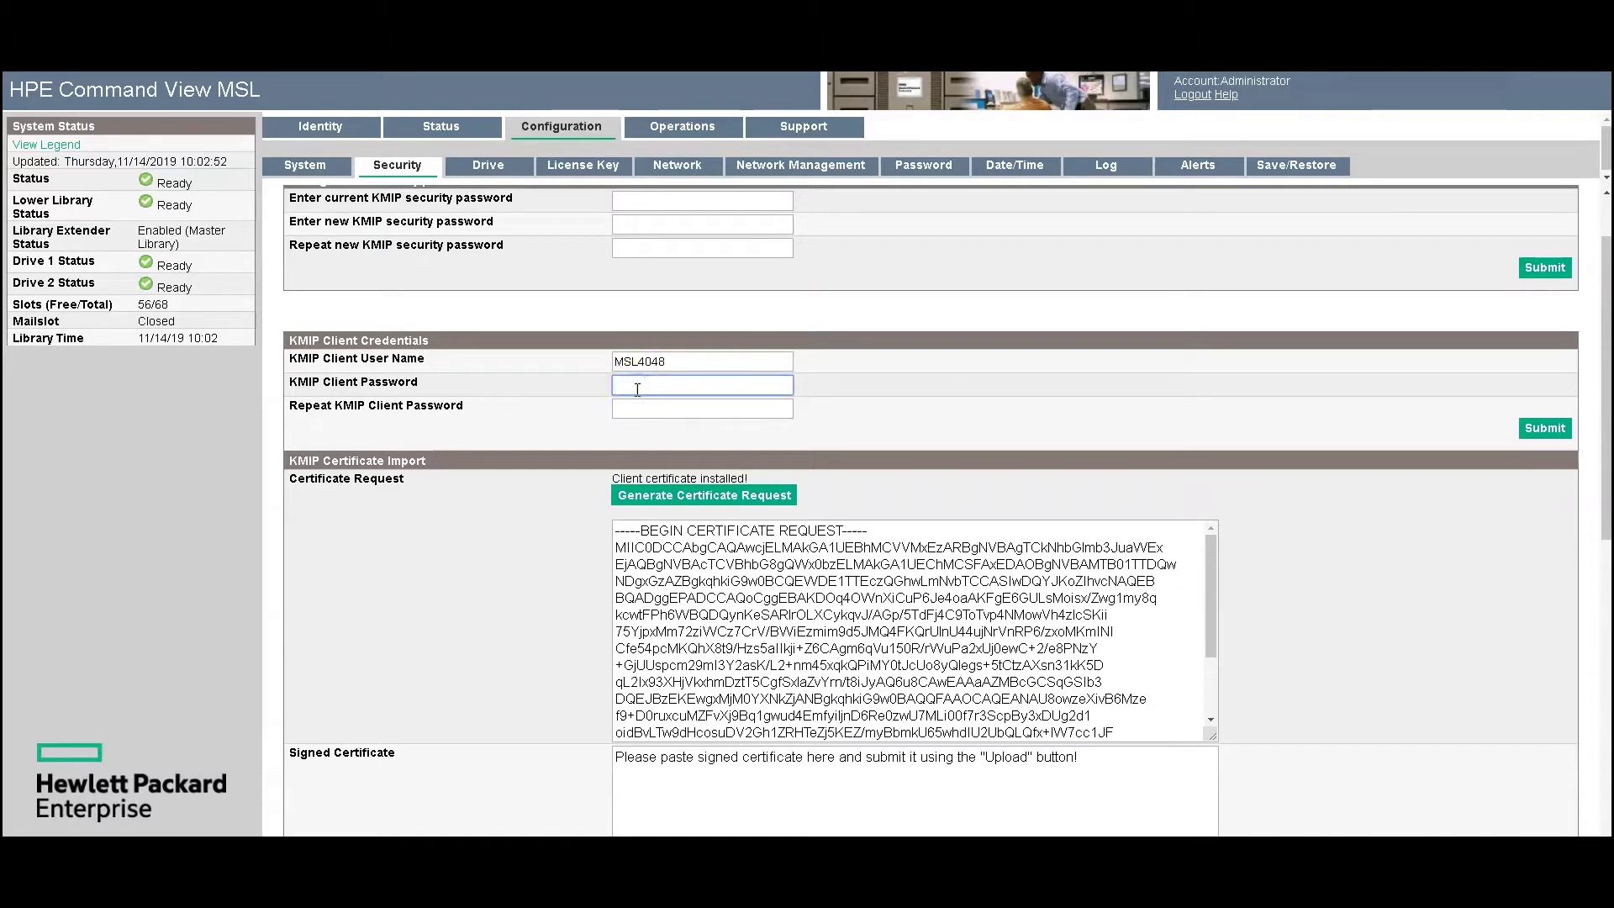
text(********)
click(631, 411)
text(**)
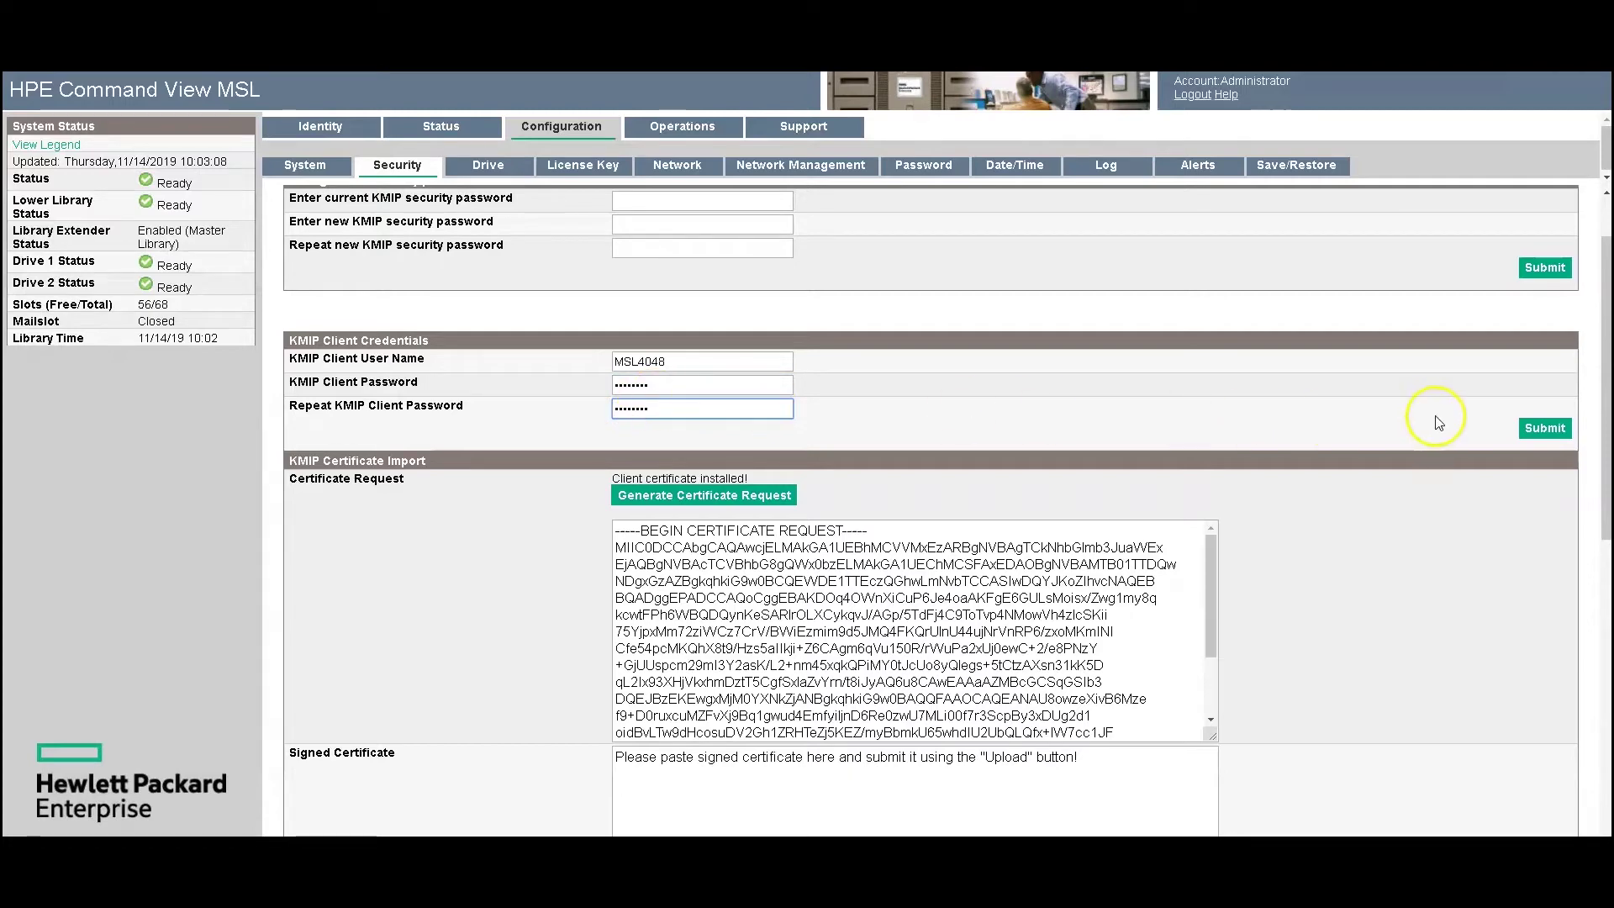
click(1545, 429)
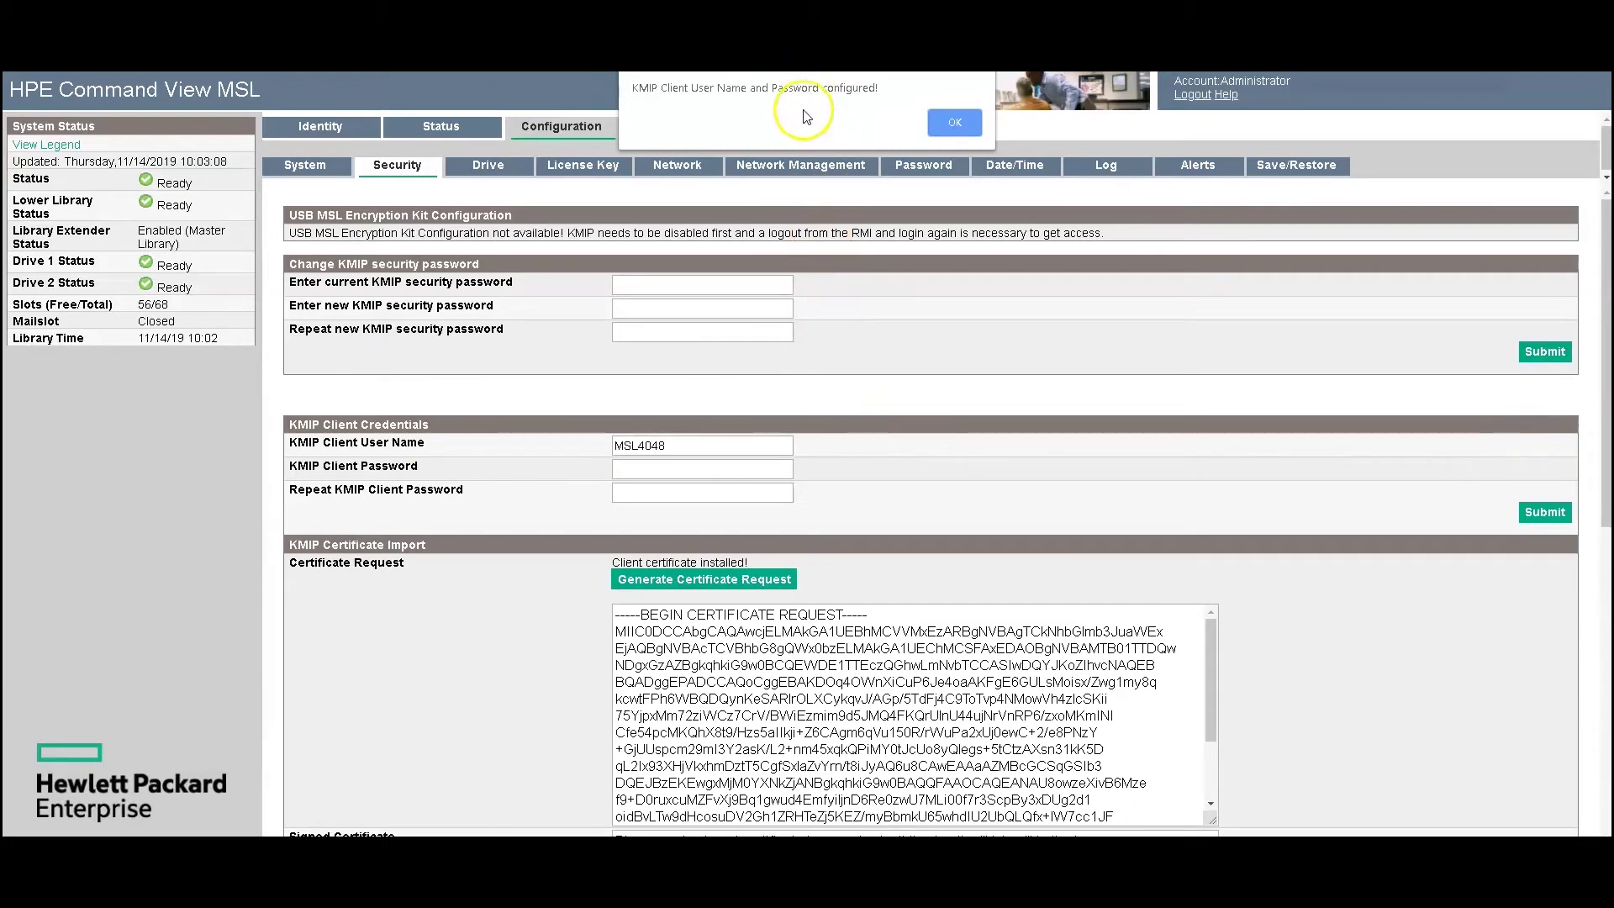
click(954, 126)
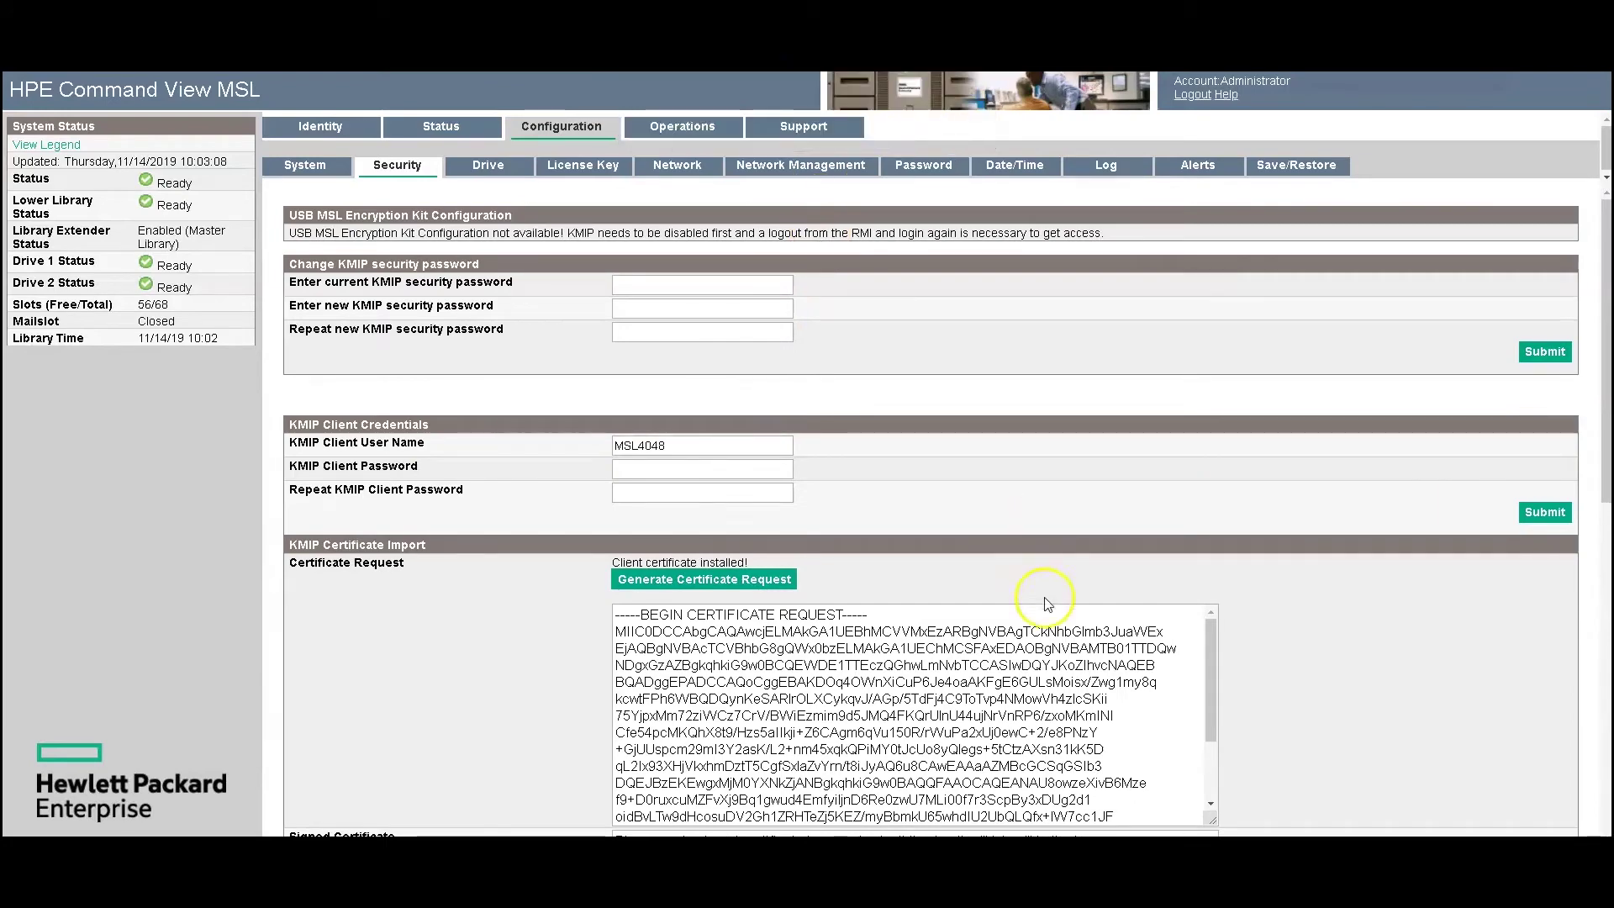
Generate a new KMIP client certificate request and confirm it.
scroll(870, 502, down, 2)
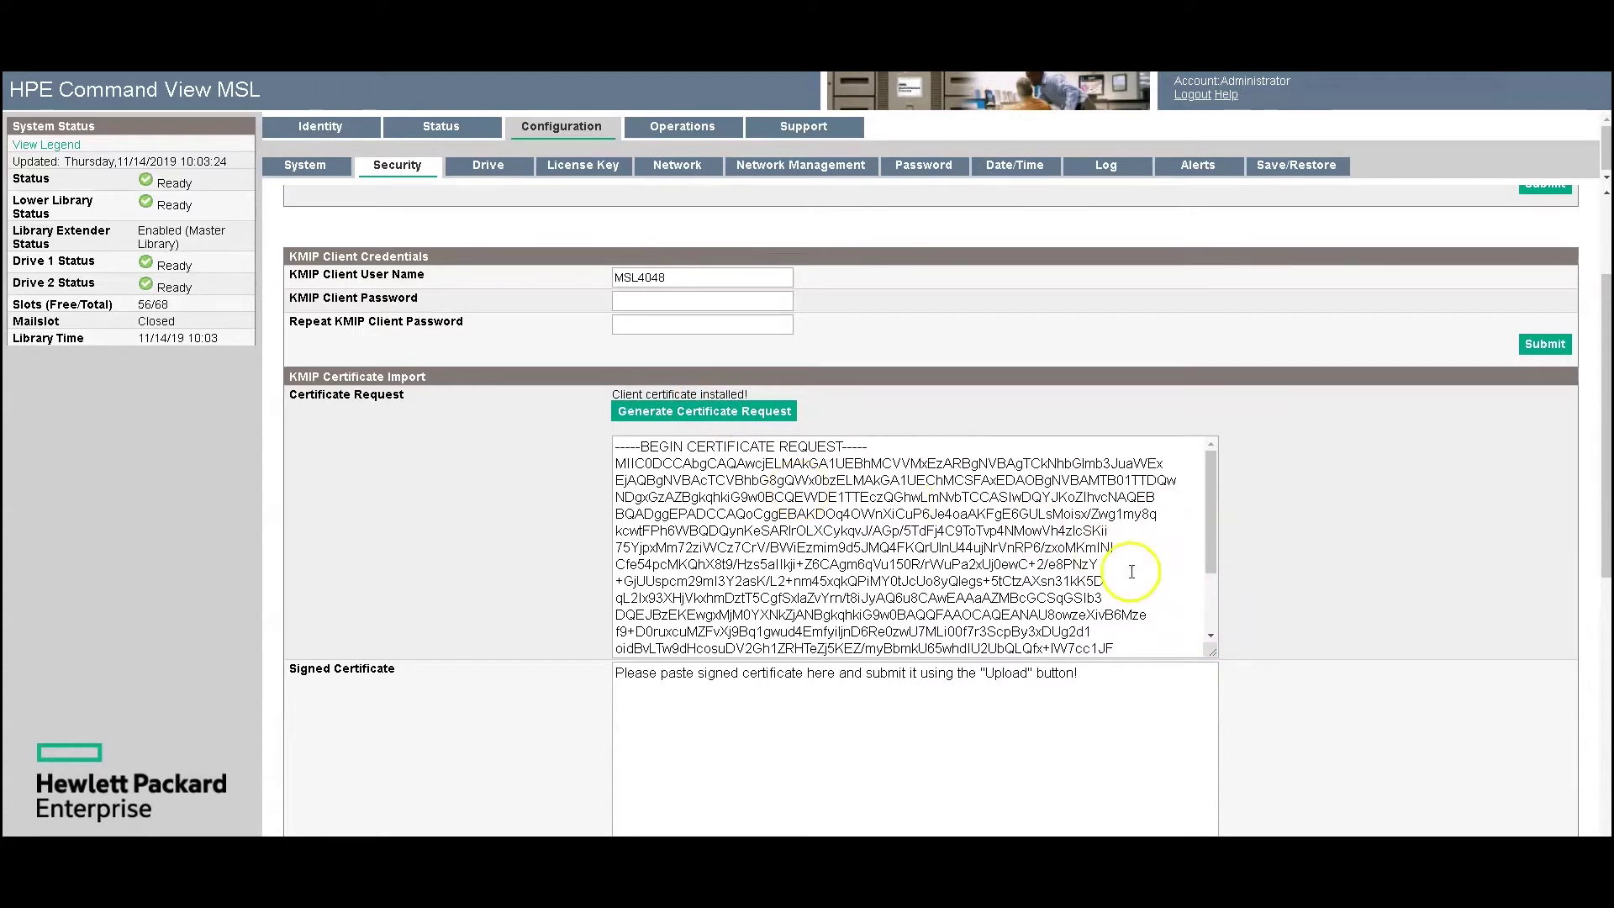
click(685, 412)
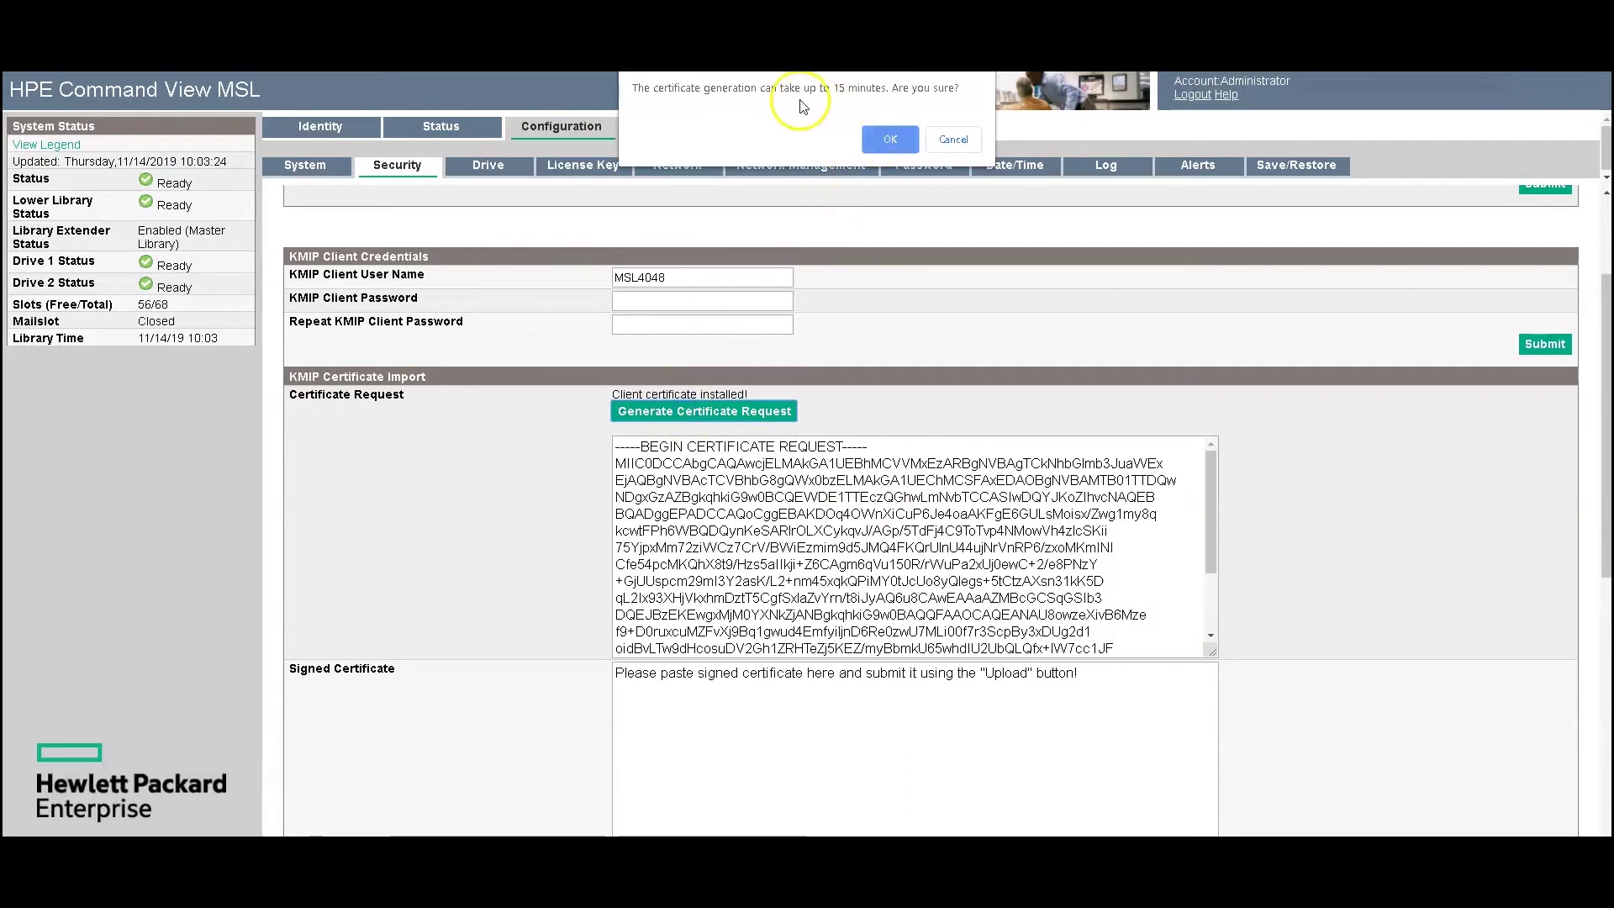
click(890, 143)
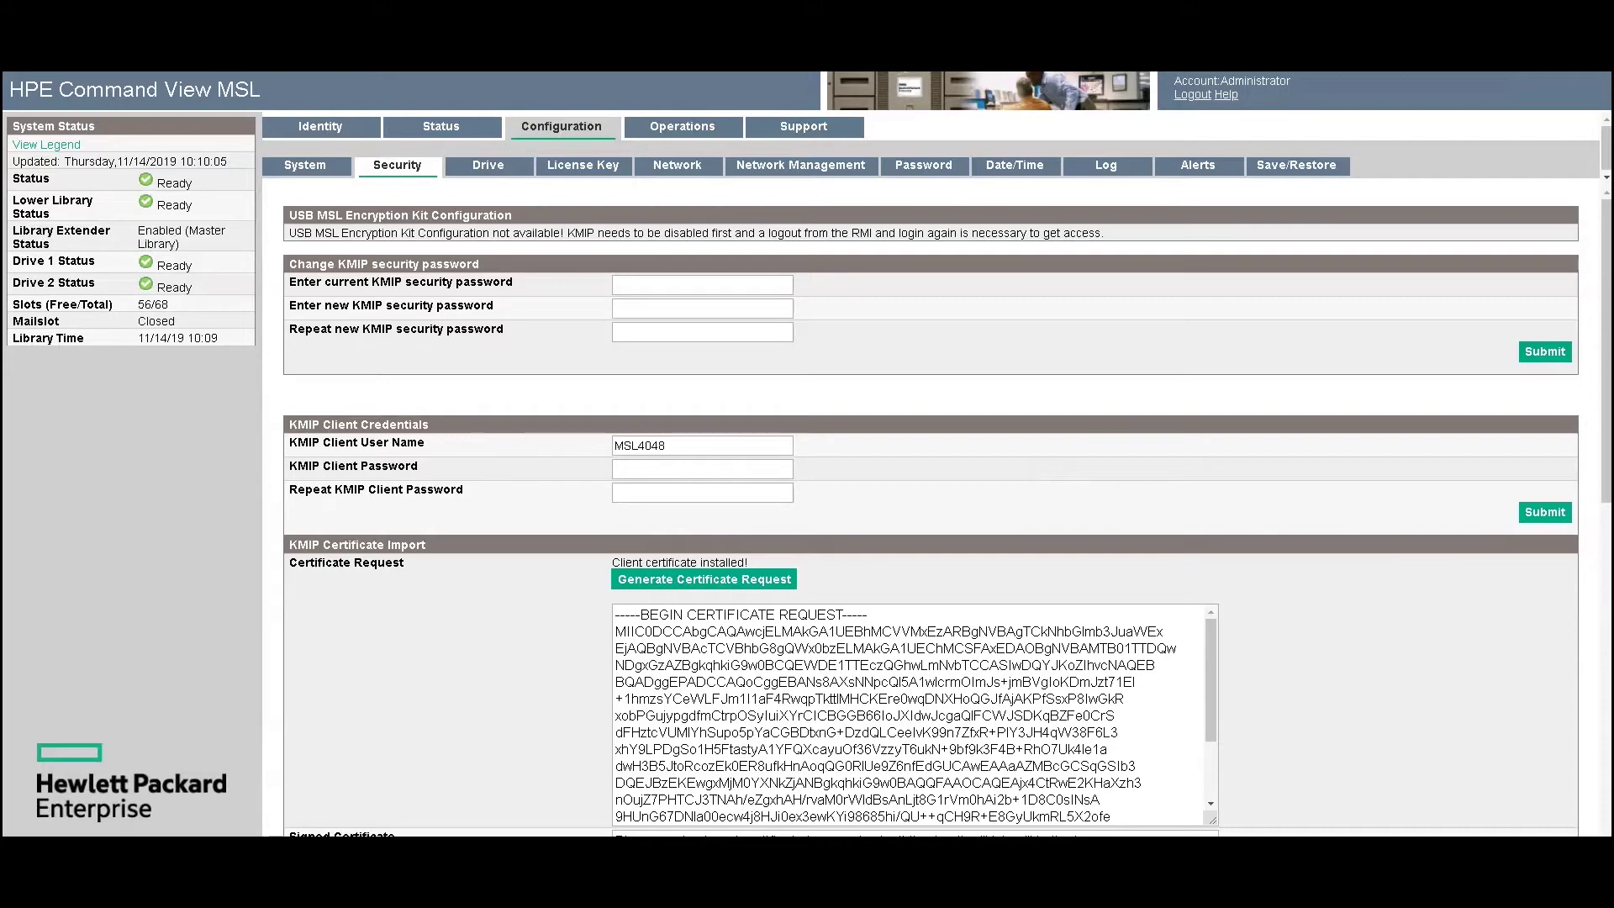
Enlarge the Certificate Request box, select the entire request text, and copy it.
click(1604, 362)
drag(1604, 391, 1604, 482)
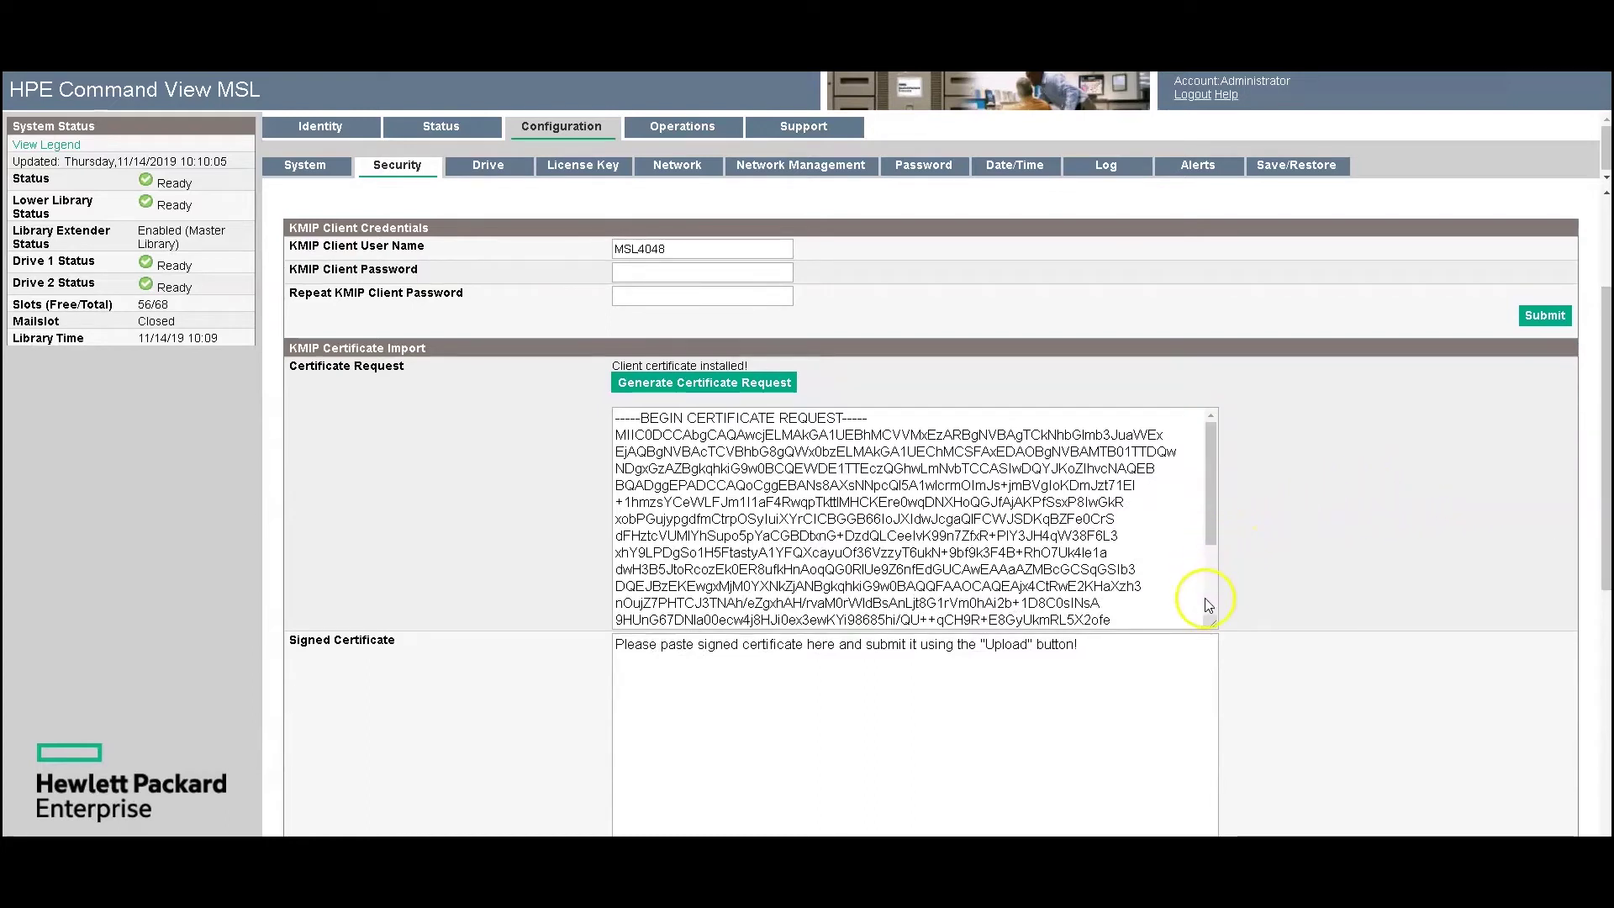
drag(1208, 622, 1243, 724)
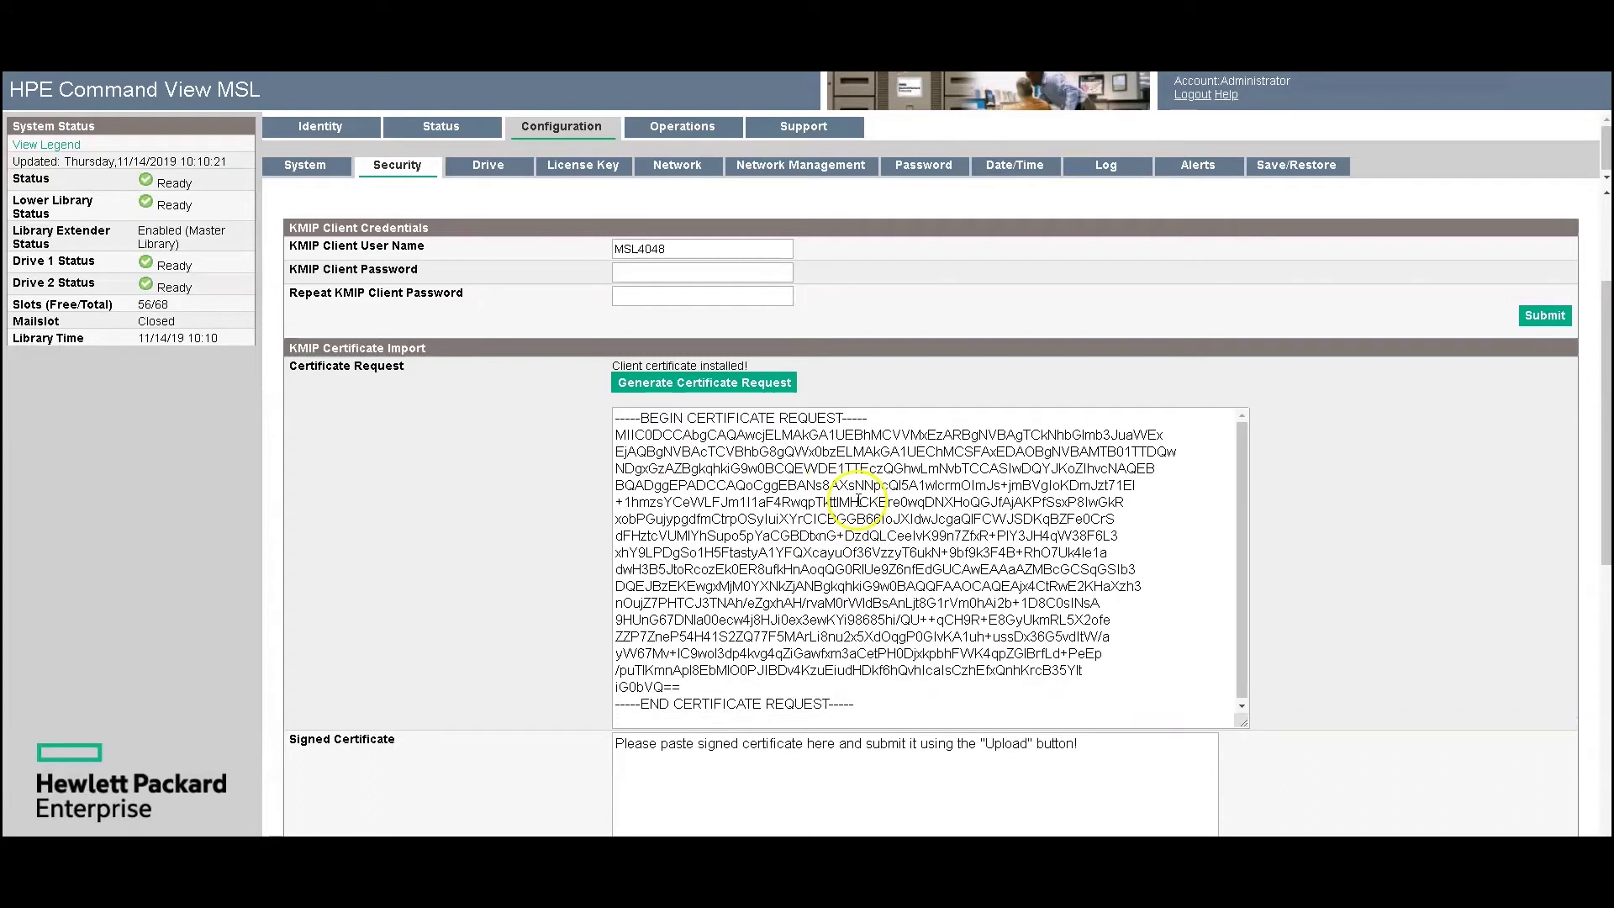
click(853, 706)
drag(852, 706, 608, 420)
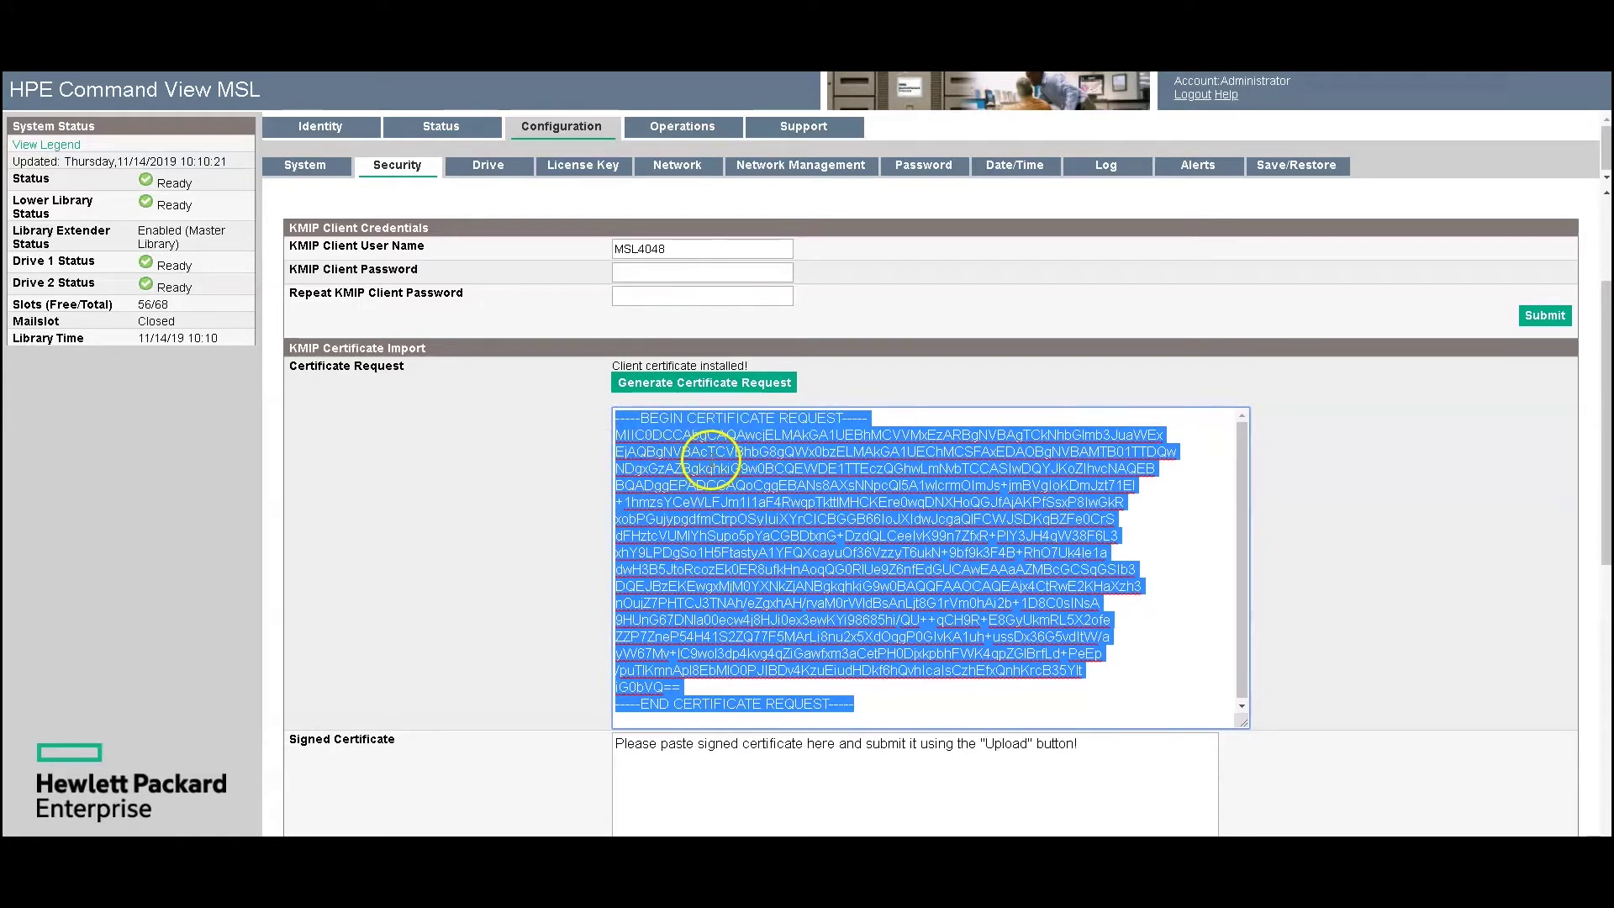
right_click(711, 458)
click(738, 495)
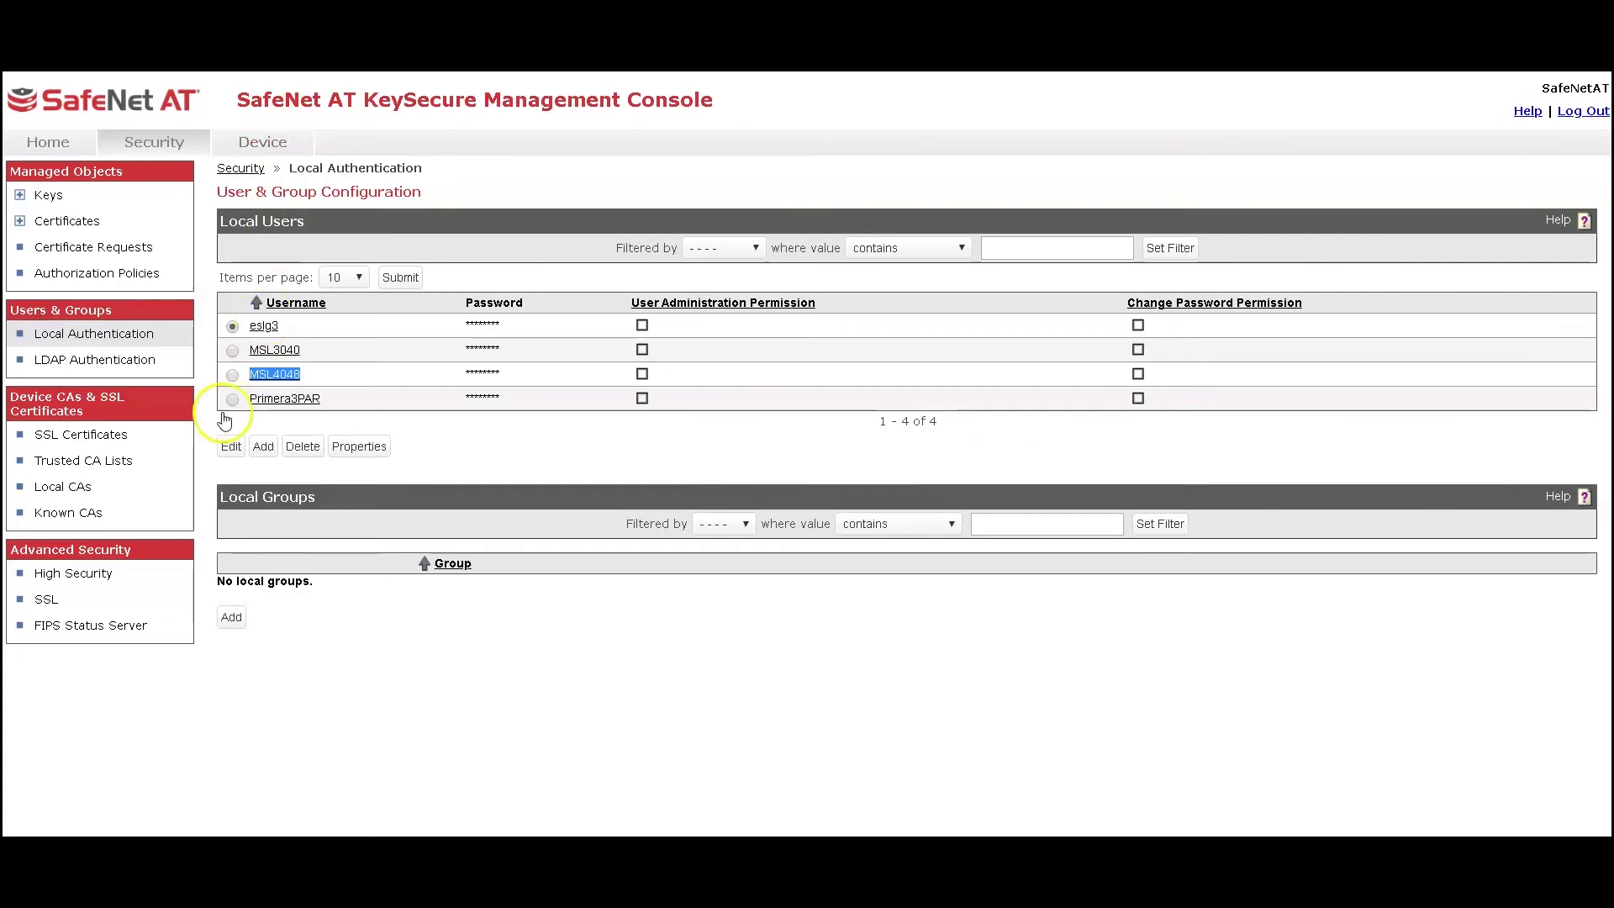
With Integrations_CA, change duration from 3641 to 730 days, paste the MSL CSR, and sign it.
click(76, 493)
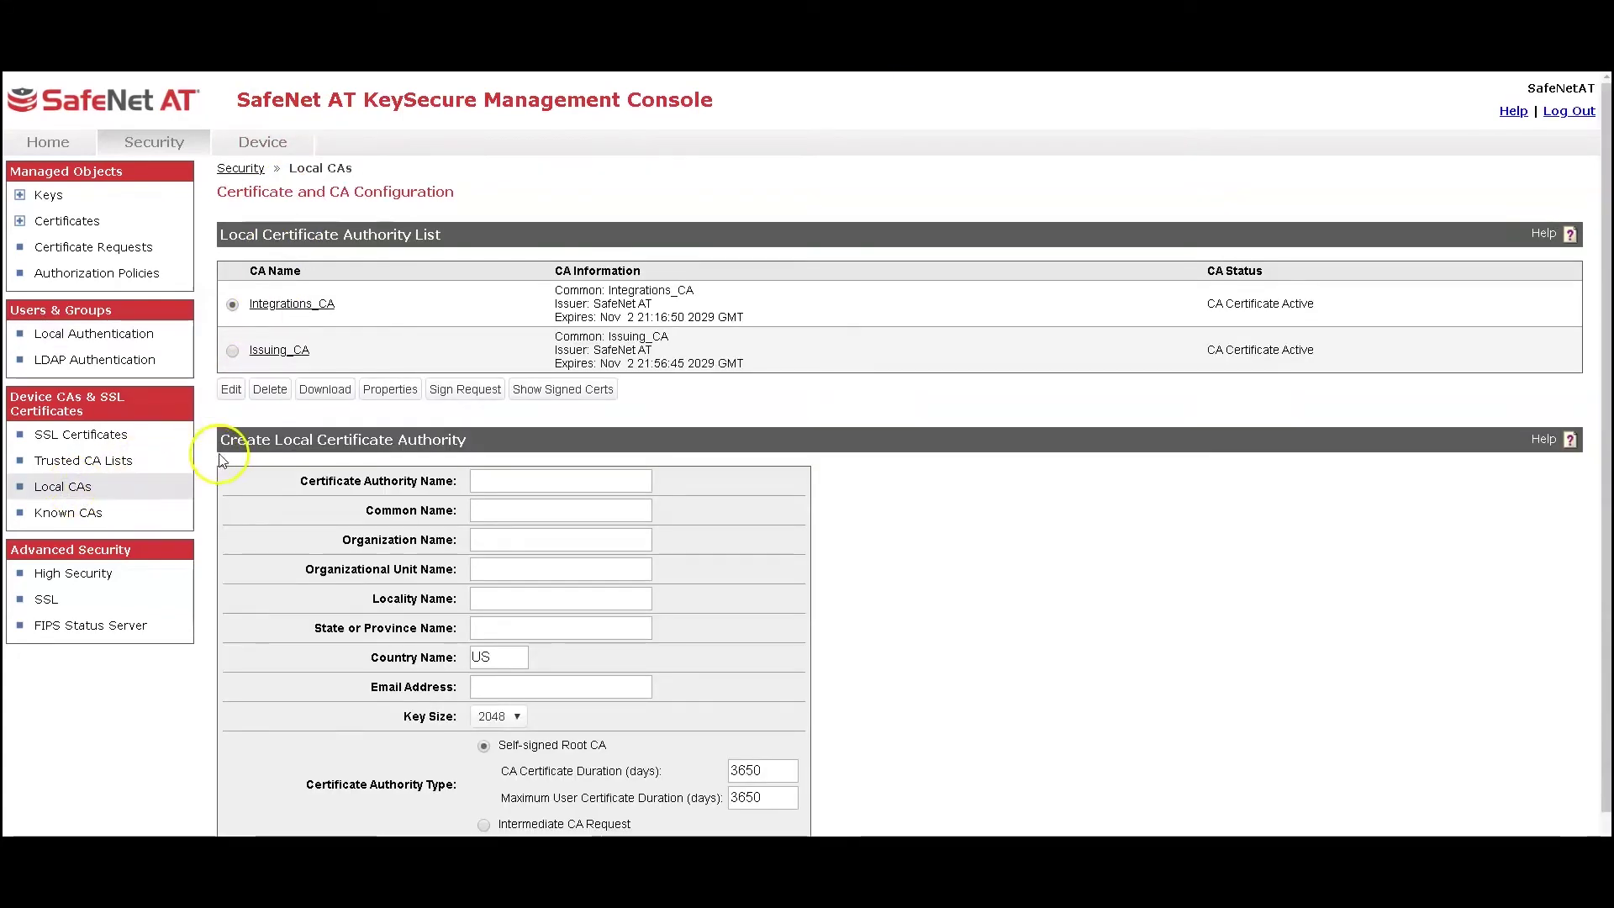
click(458, 398)
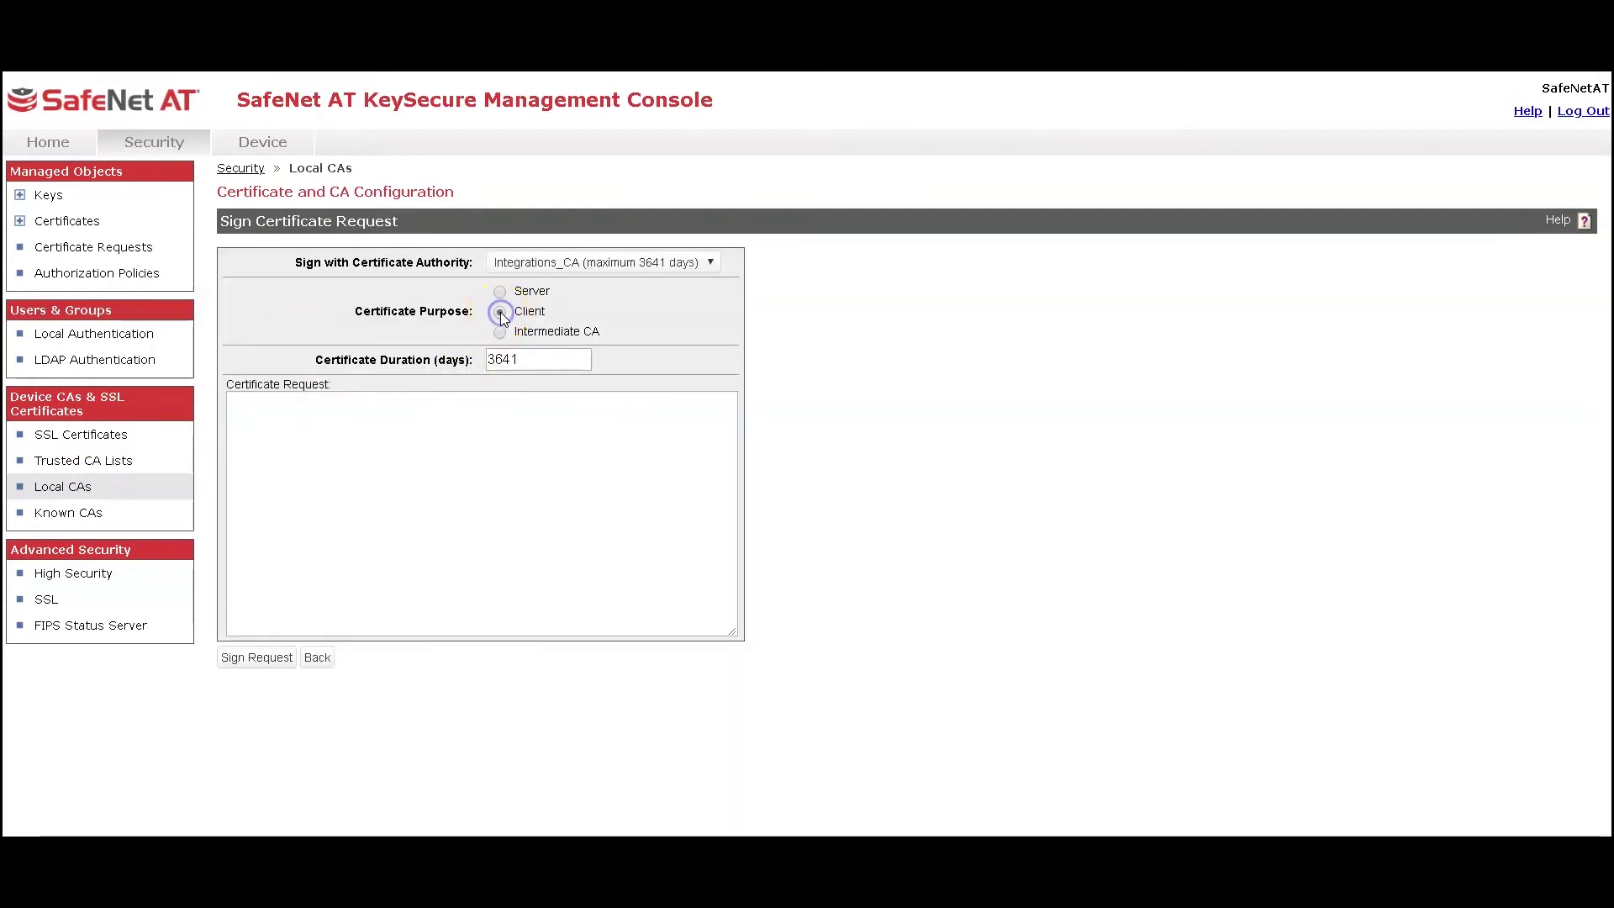
drag(525, 359, 471, 361)
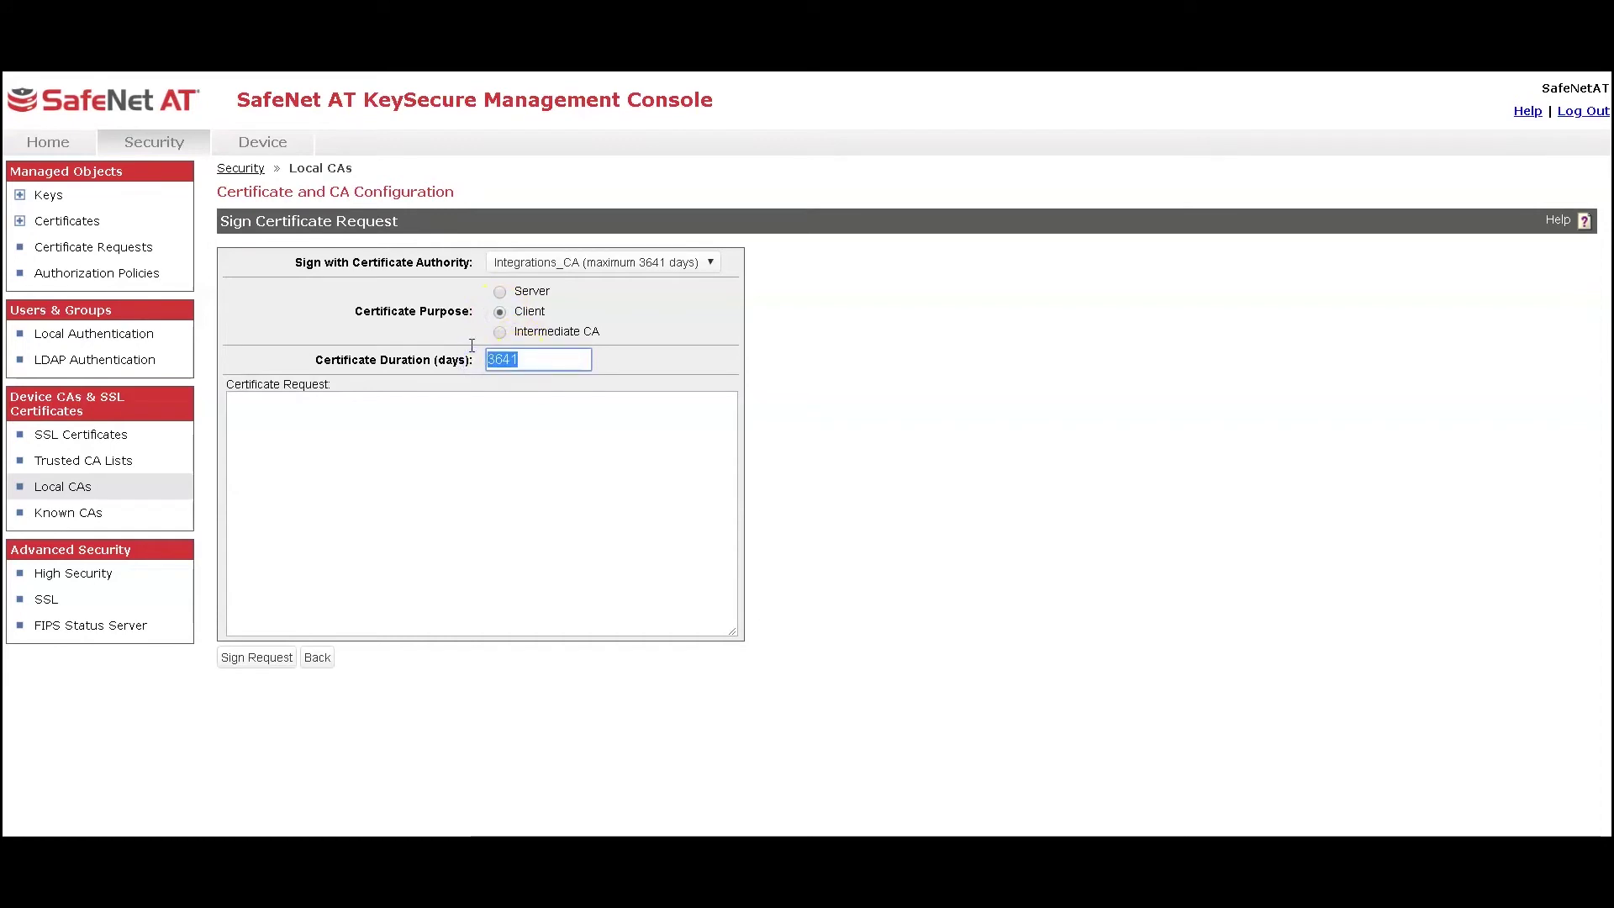
key(BackSpace)
text(730)
click(374, 413)
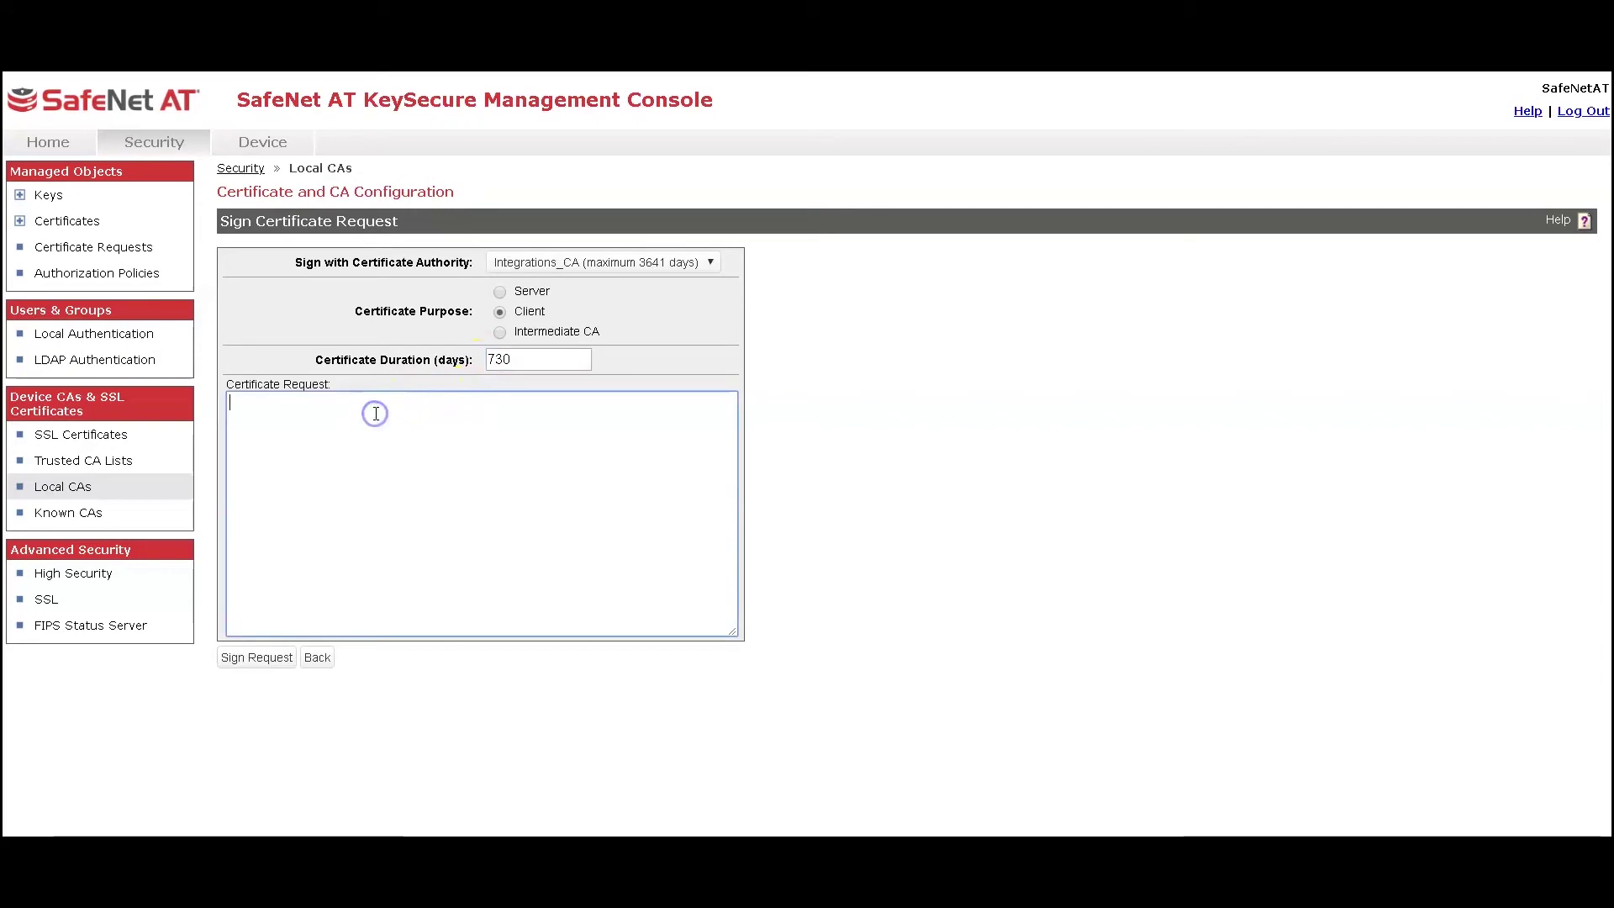
right_click(375, 413)
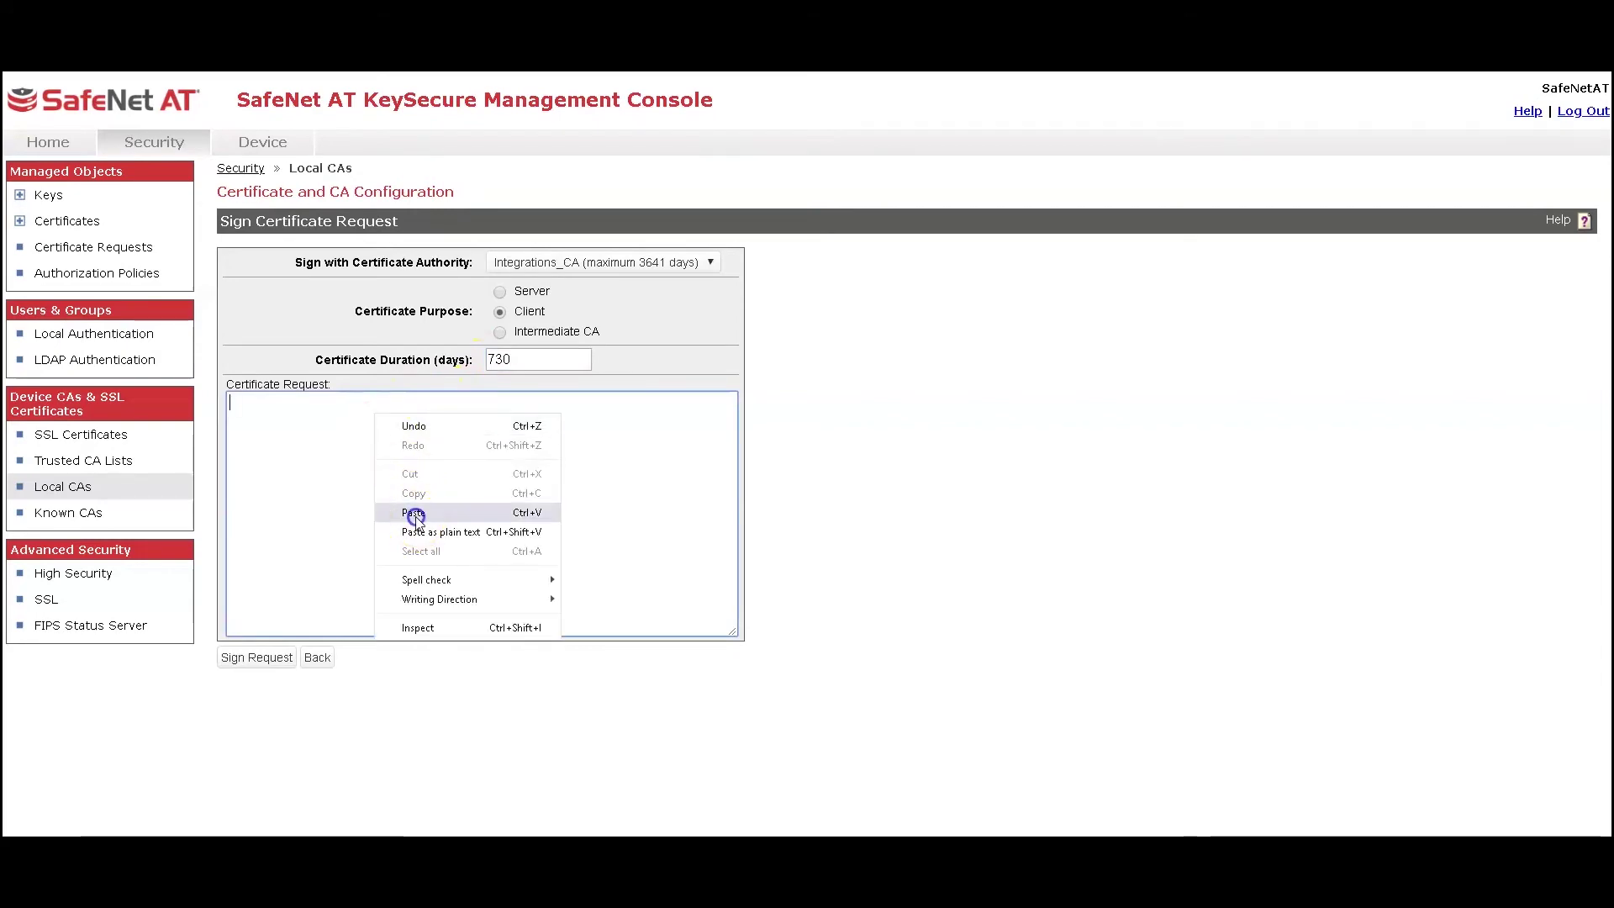
click(415, 513)
click(252, 664)
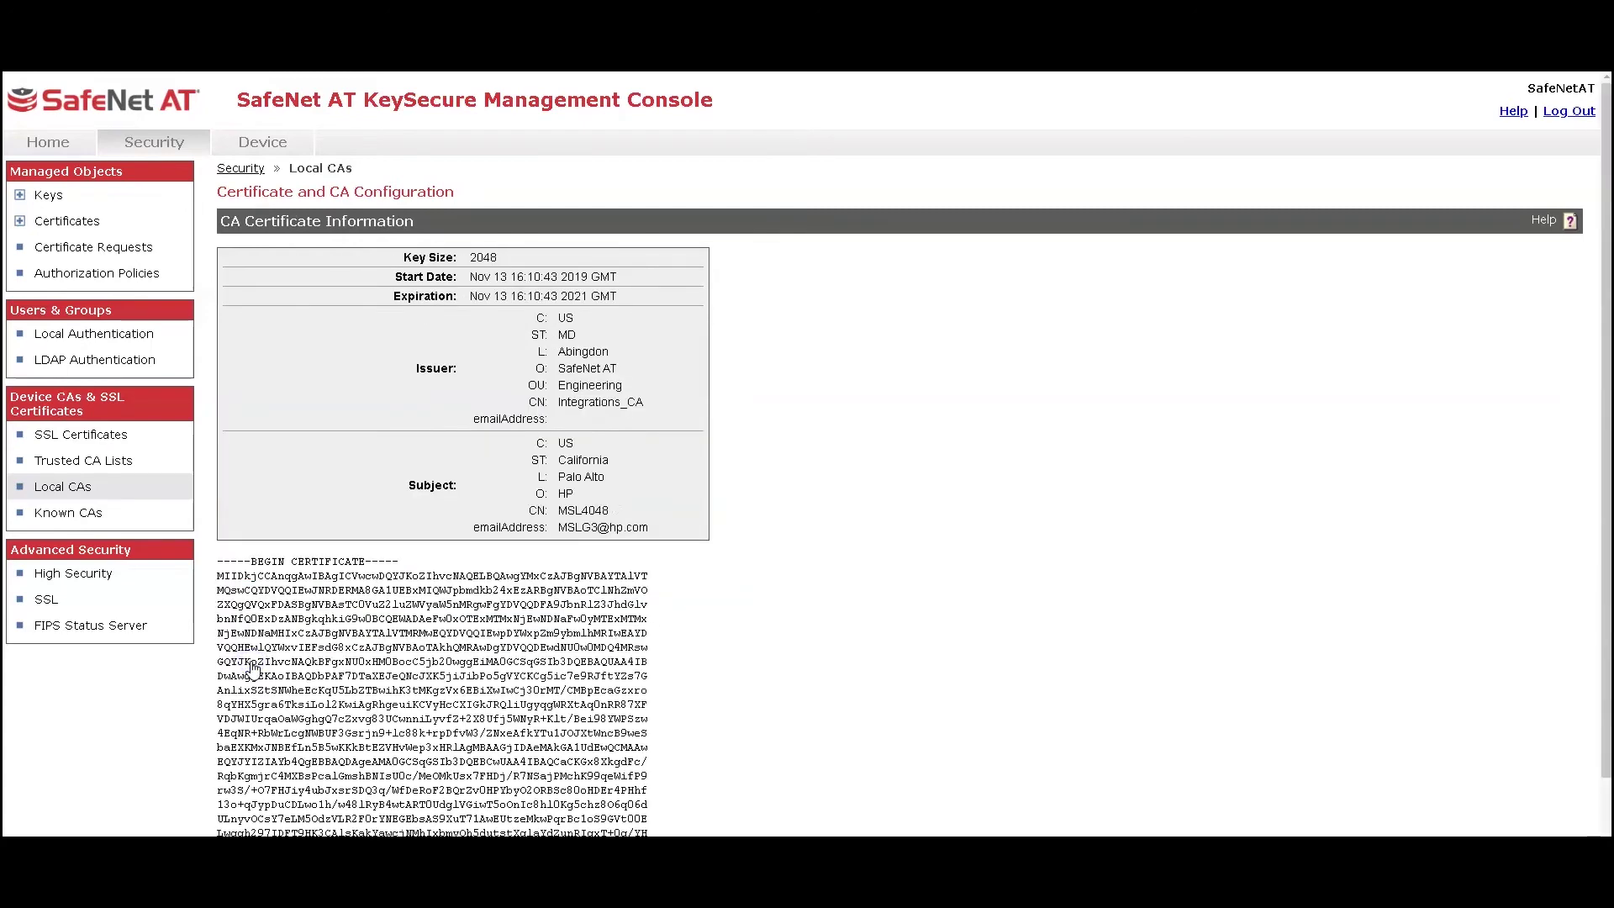
Select the signed certificate's BEGIN–END CERTIFICATE block and copy it.
scroll(856, 513, down, 1)
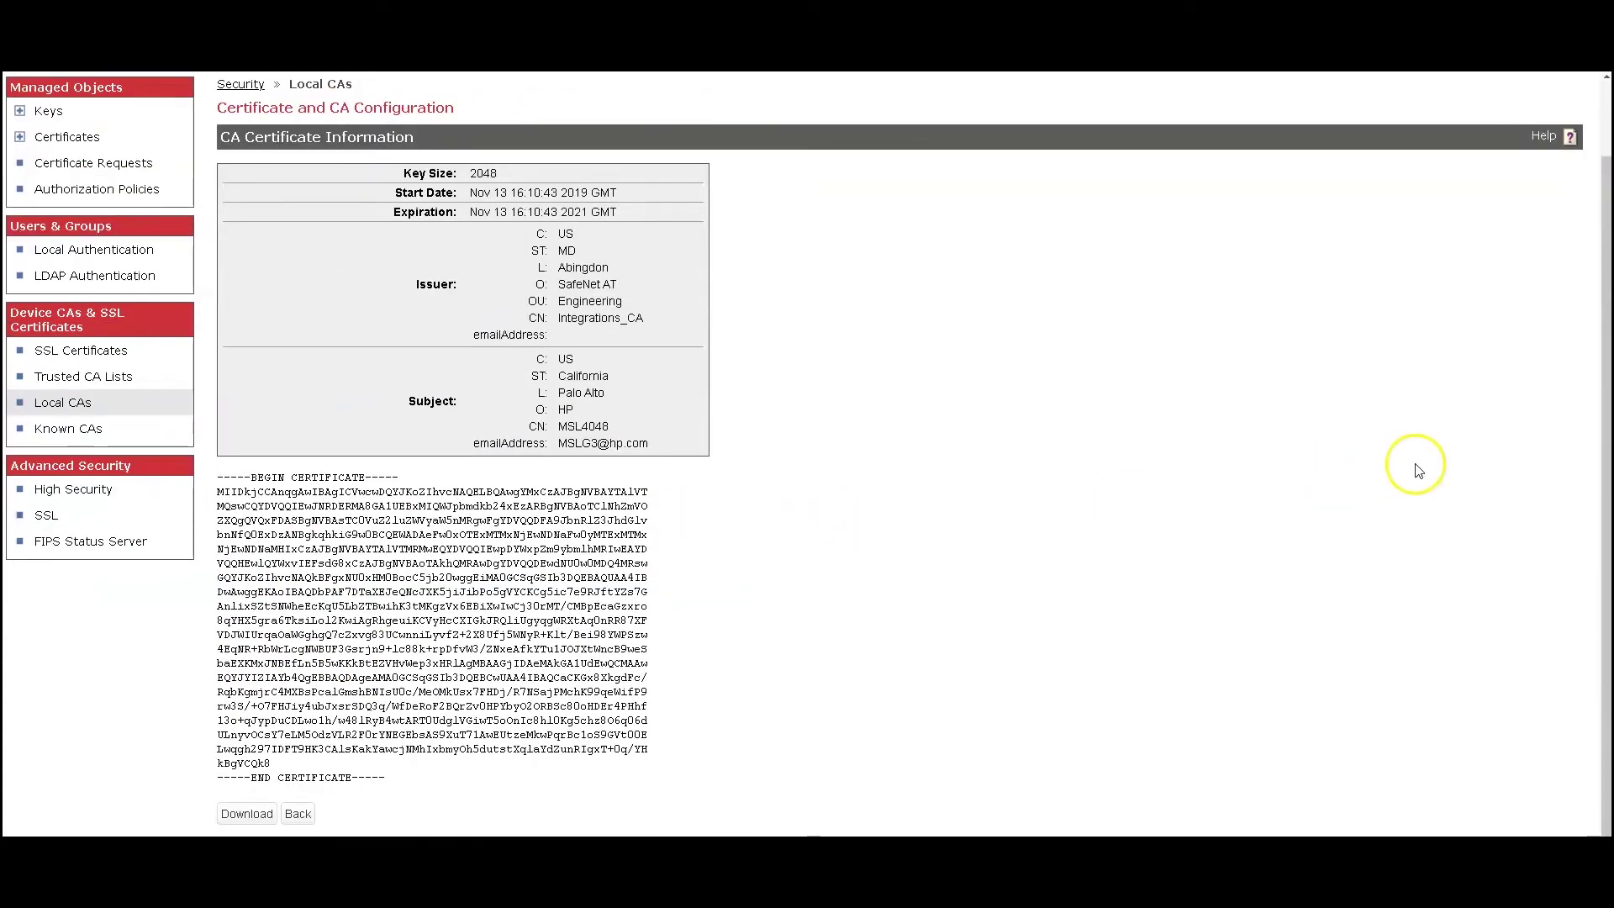
click(364, 781)
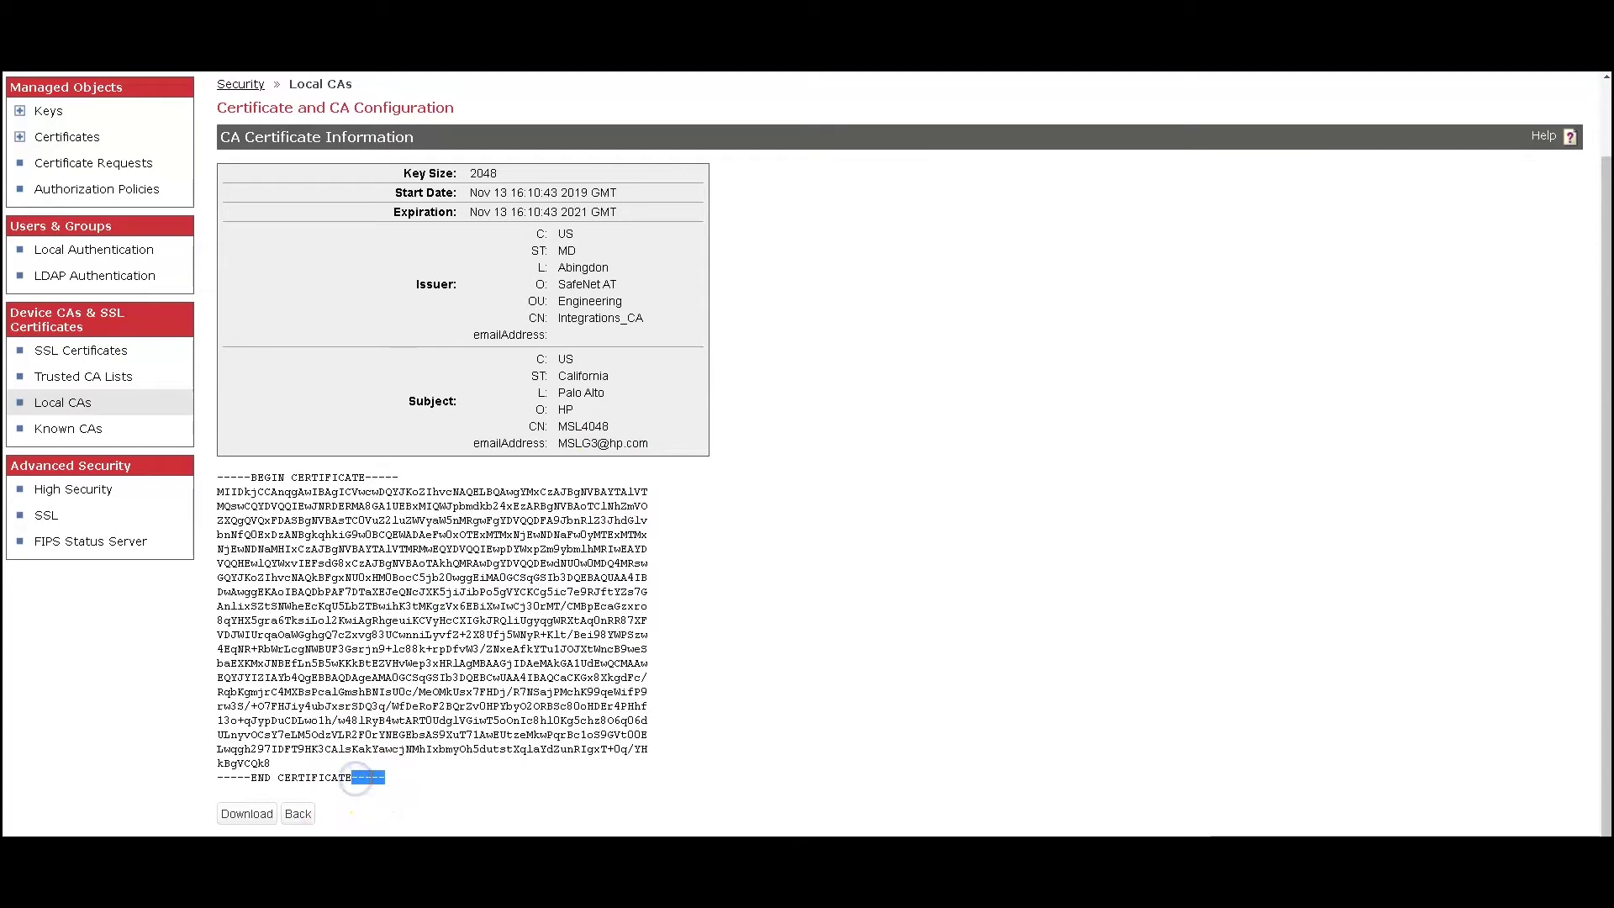
click(411, 778)
drag(364, 775, 215, 481)
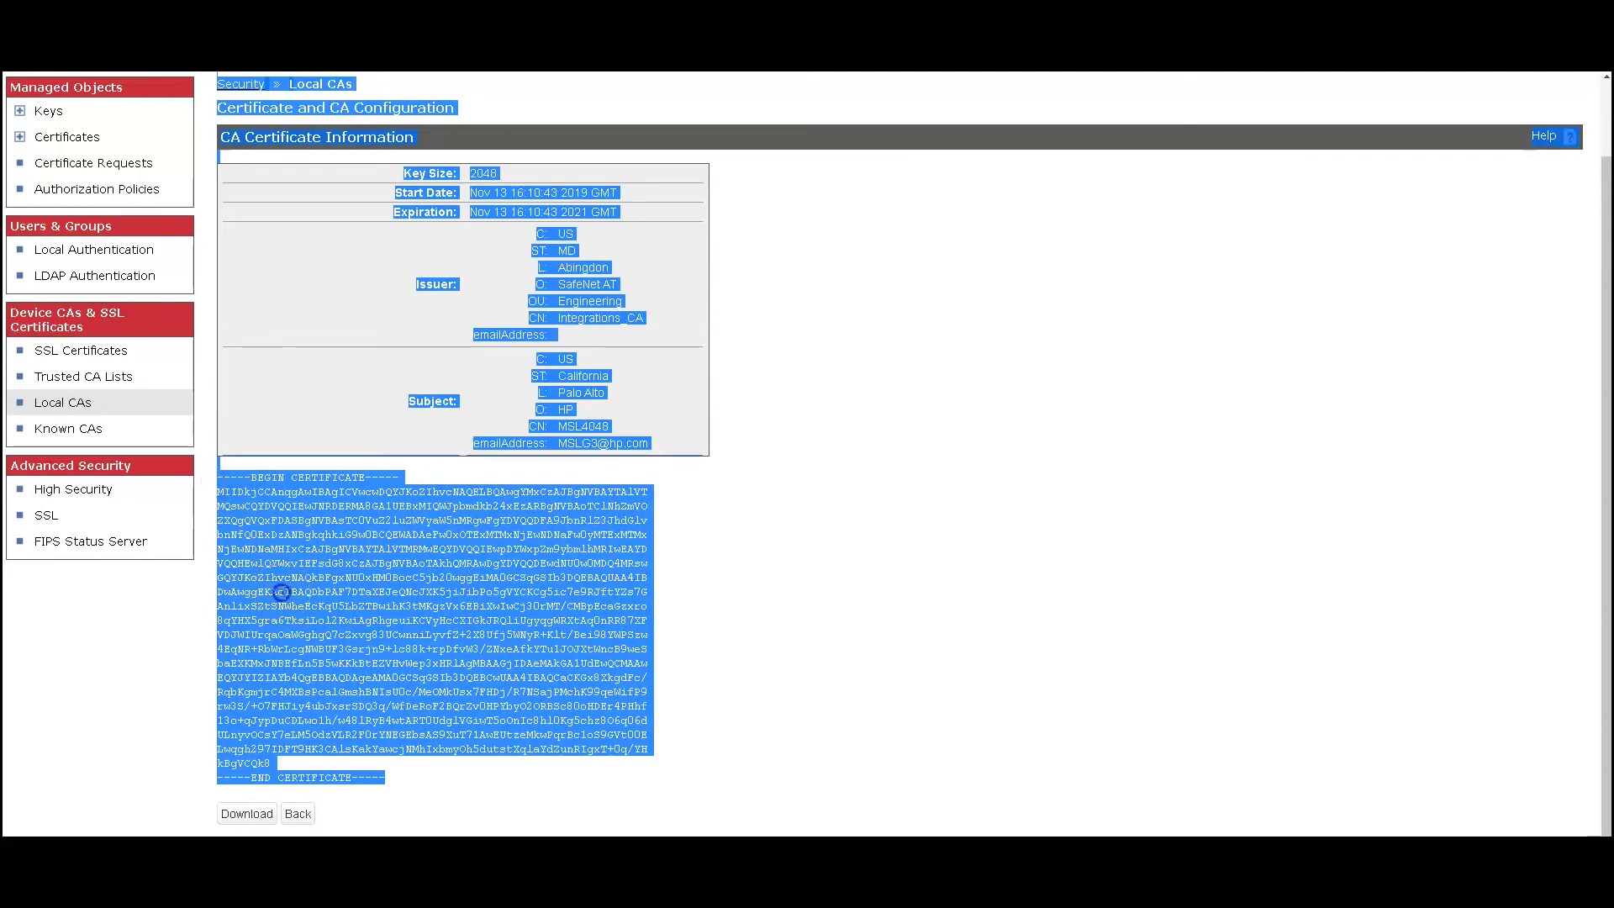
click(283, 592)
drag(386, 775, 219, 476)
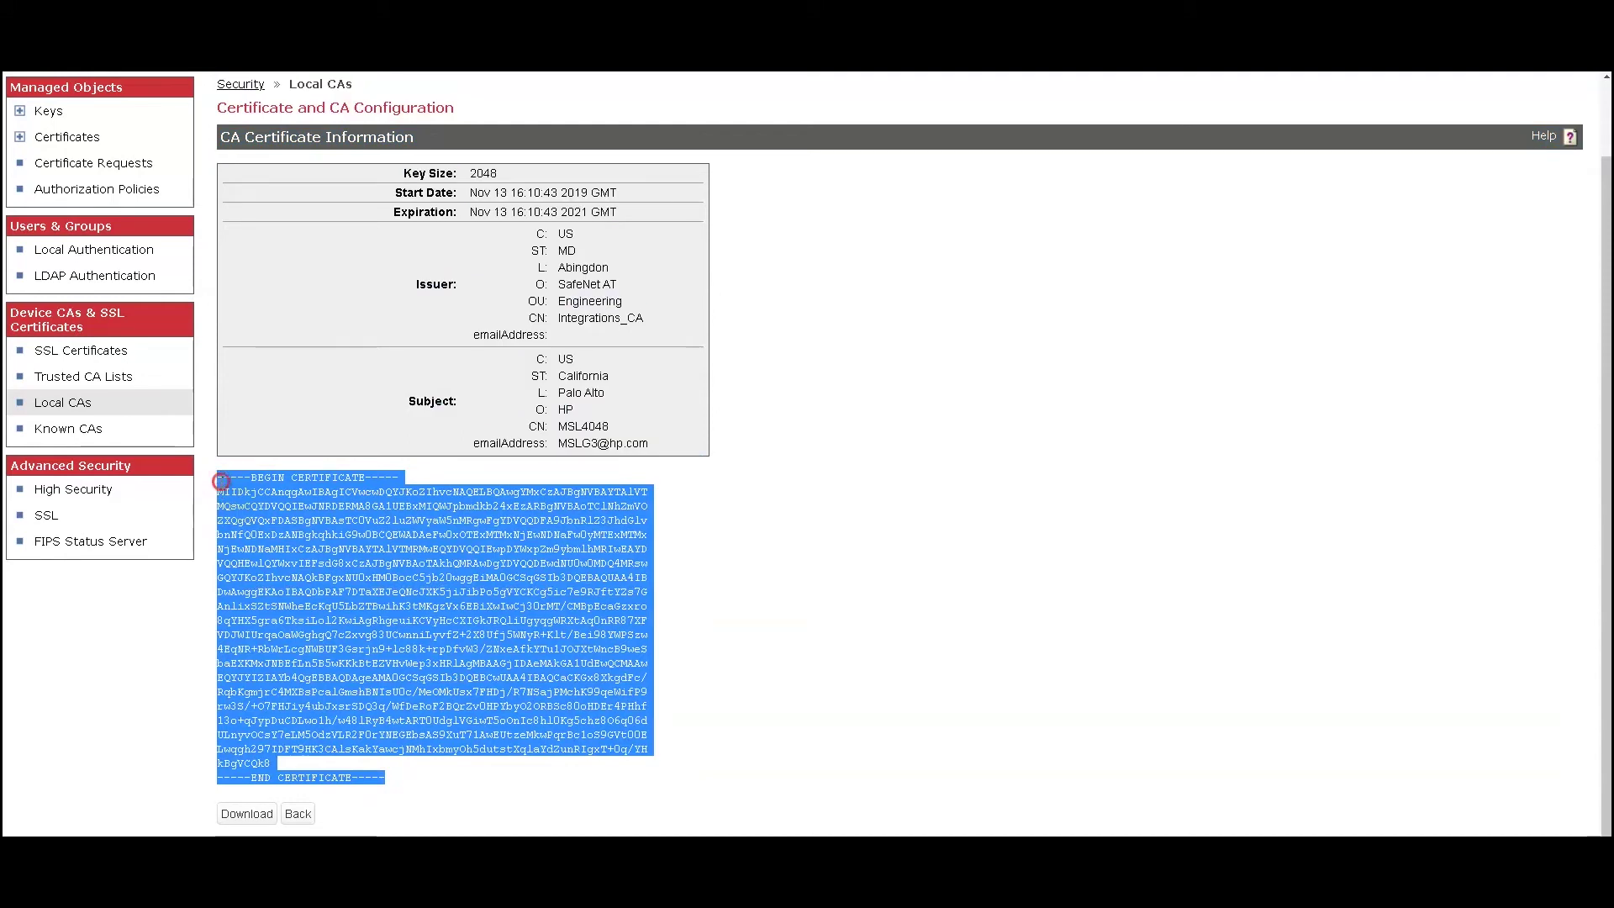
right_click(224, 485)
click(253, 494)
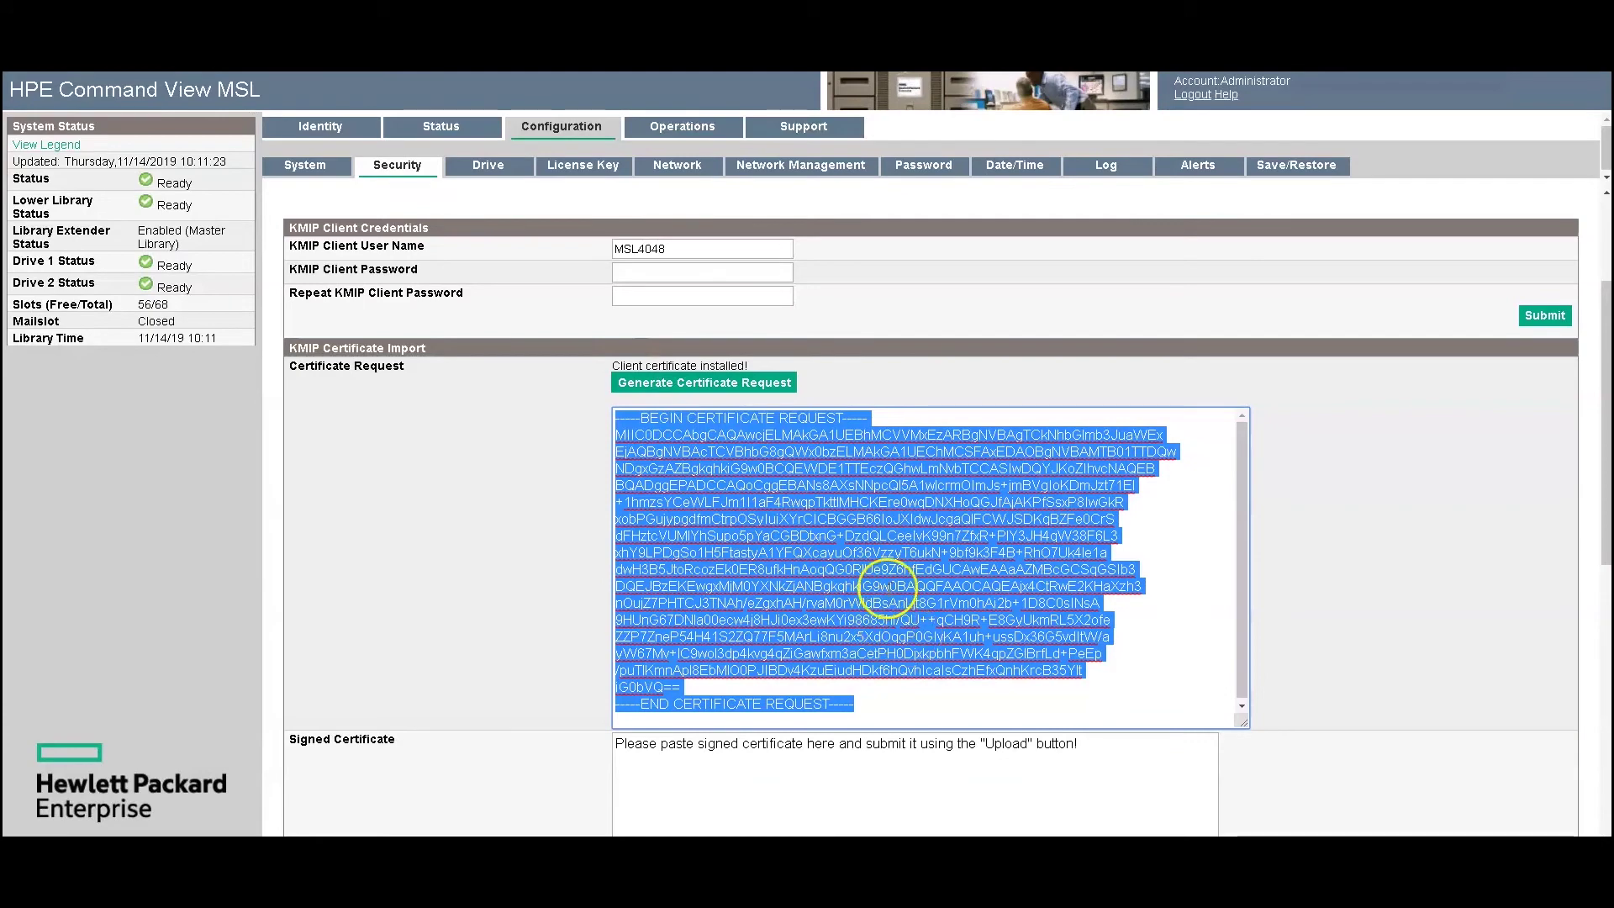
Replace the placeholder text with the pasted KeySecure-signed certificate and upload it to the library.
scroll(1492, 569, down, 2)
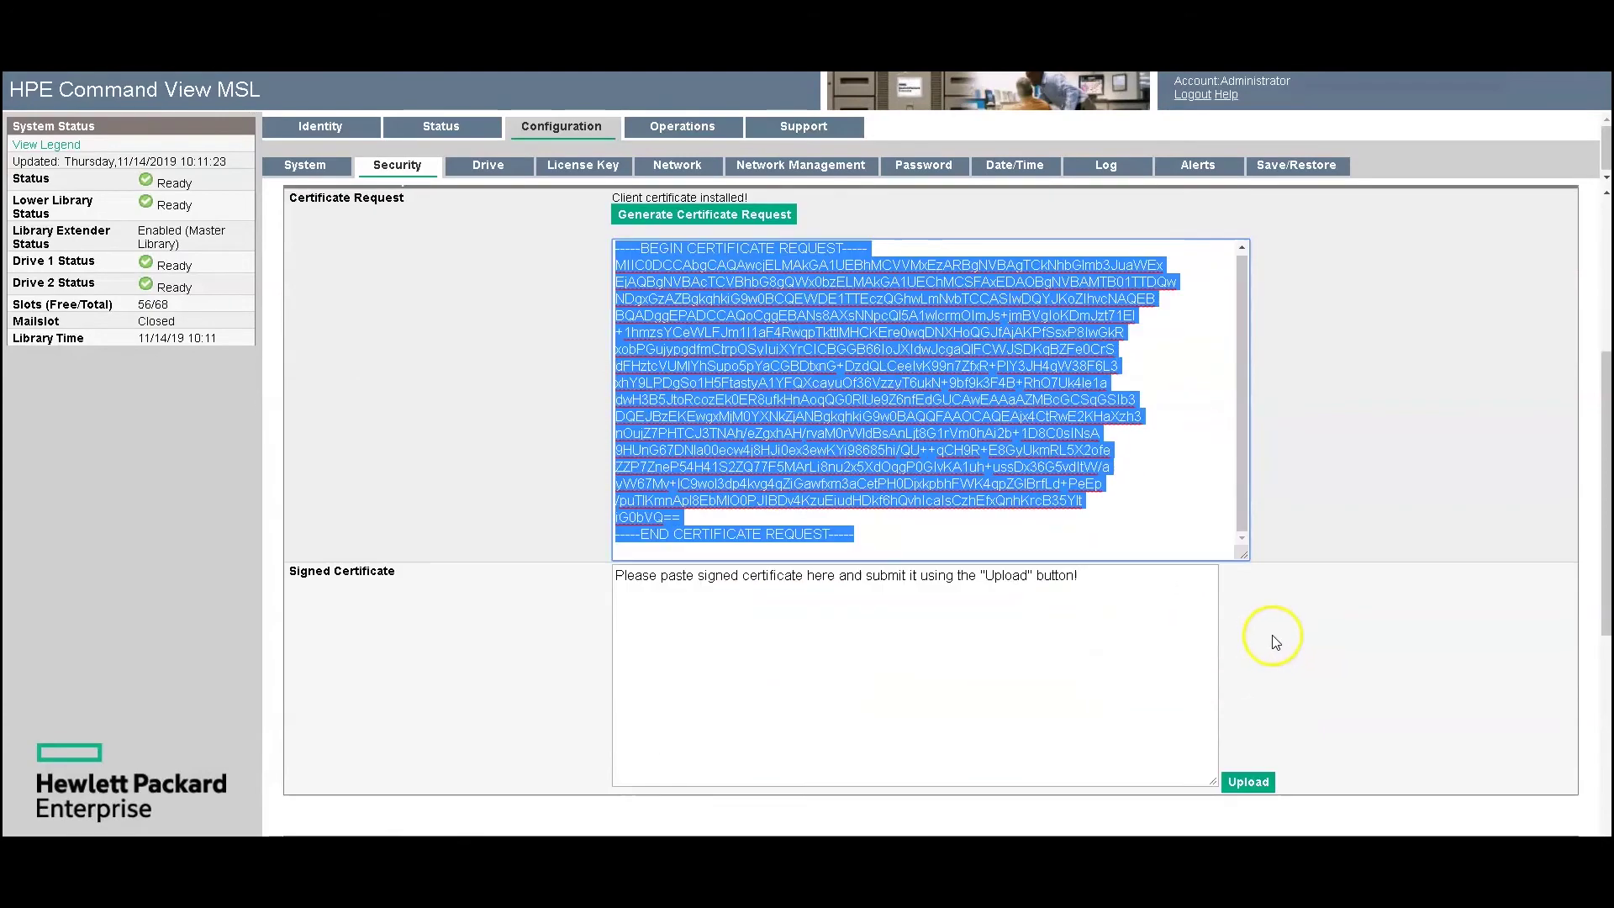
scroll(1233, 636, down, 1)
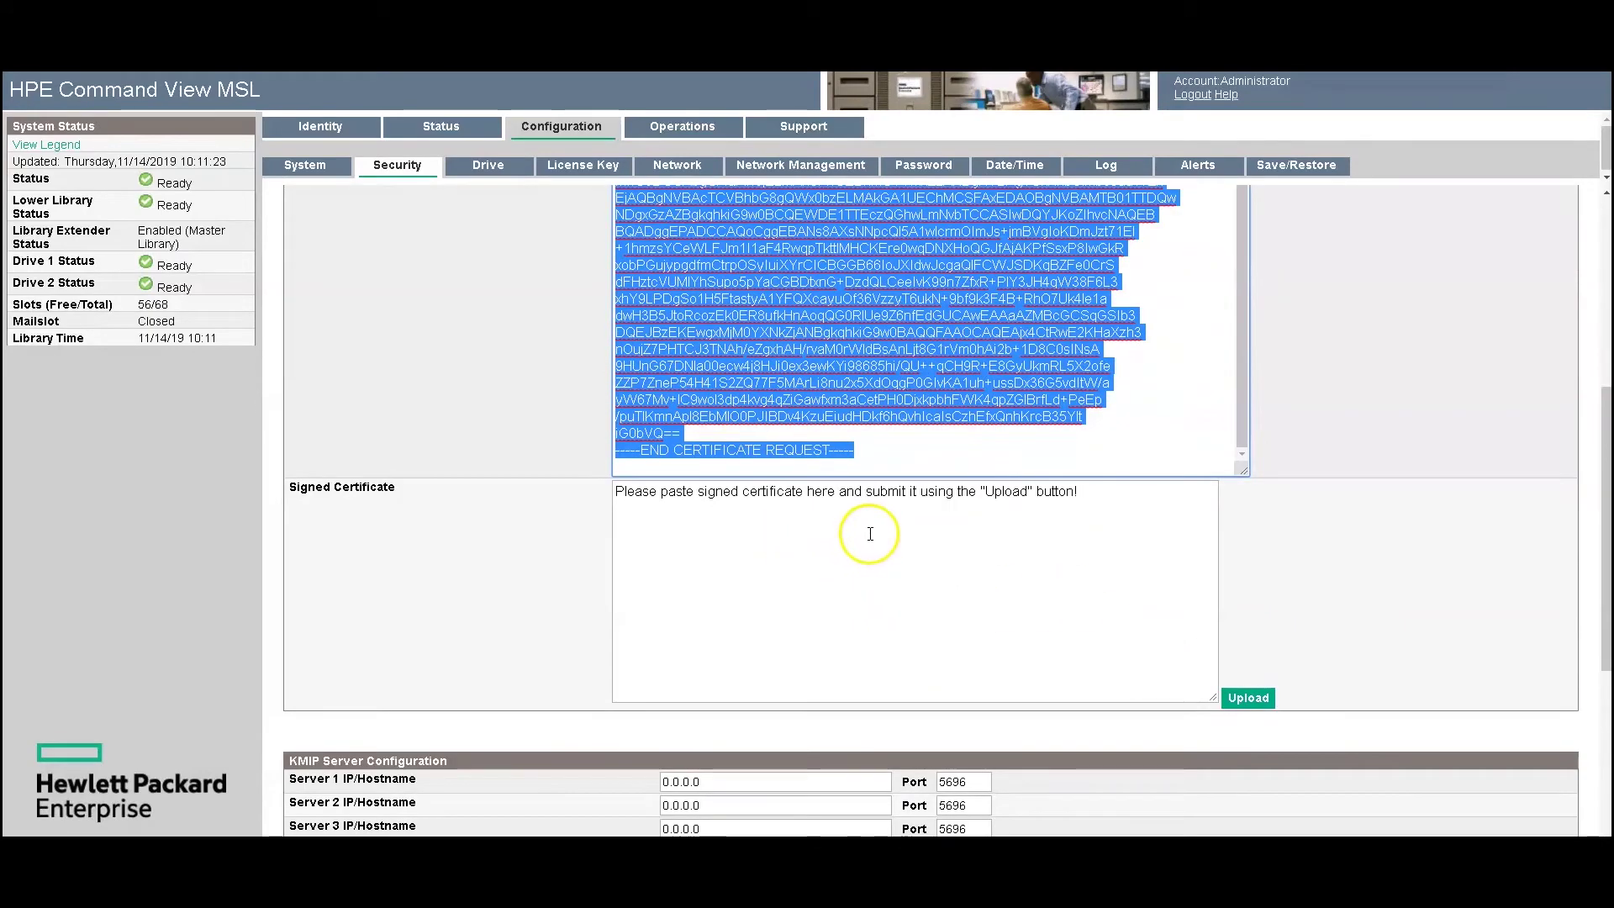
drag(1079, 492, 605, 497)
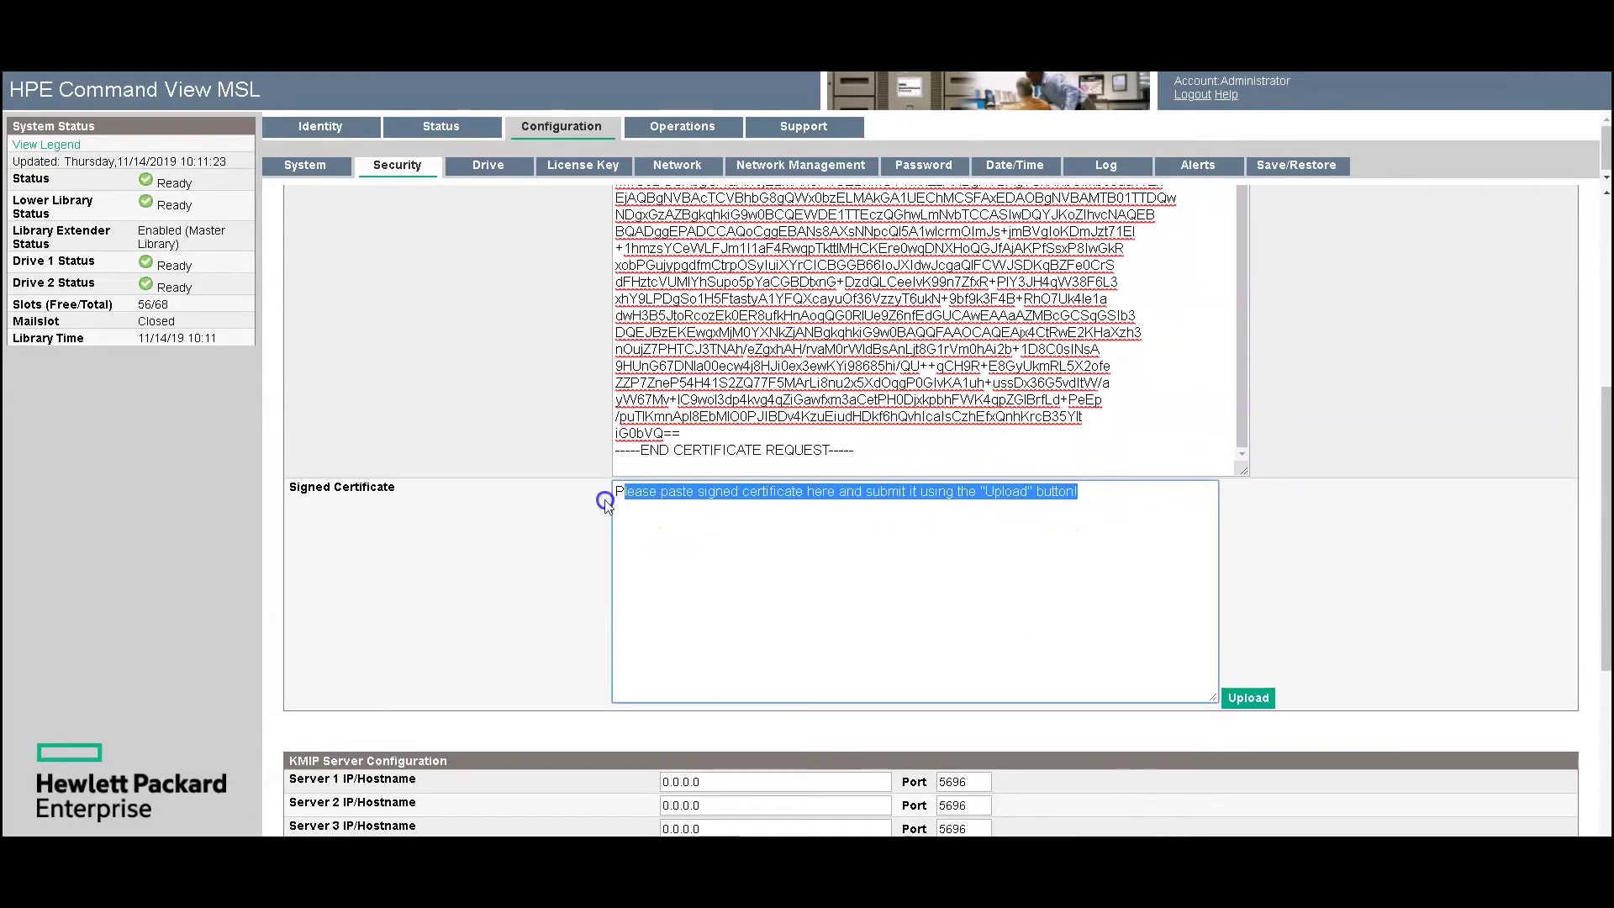
key(BackSpace)
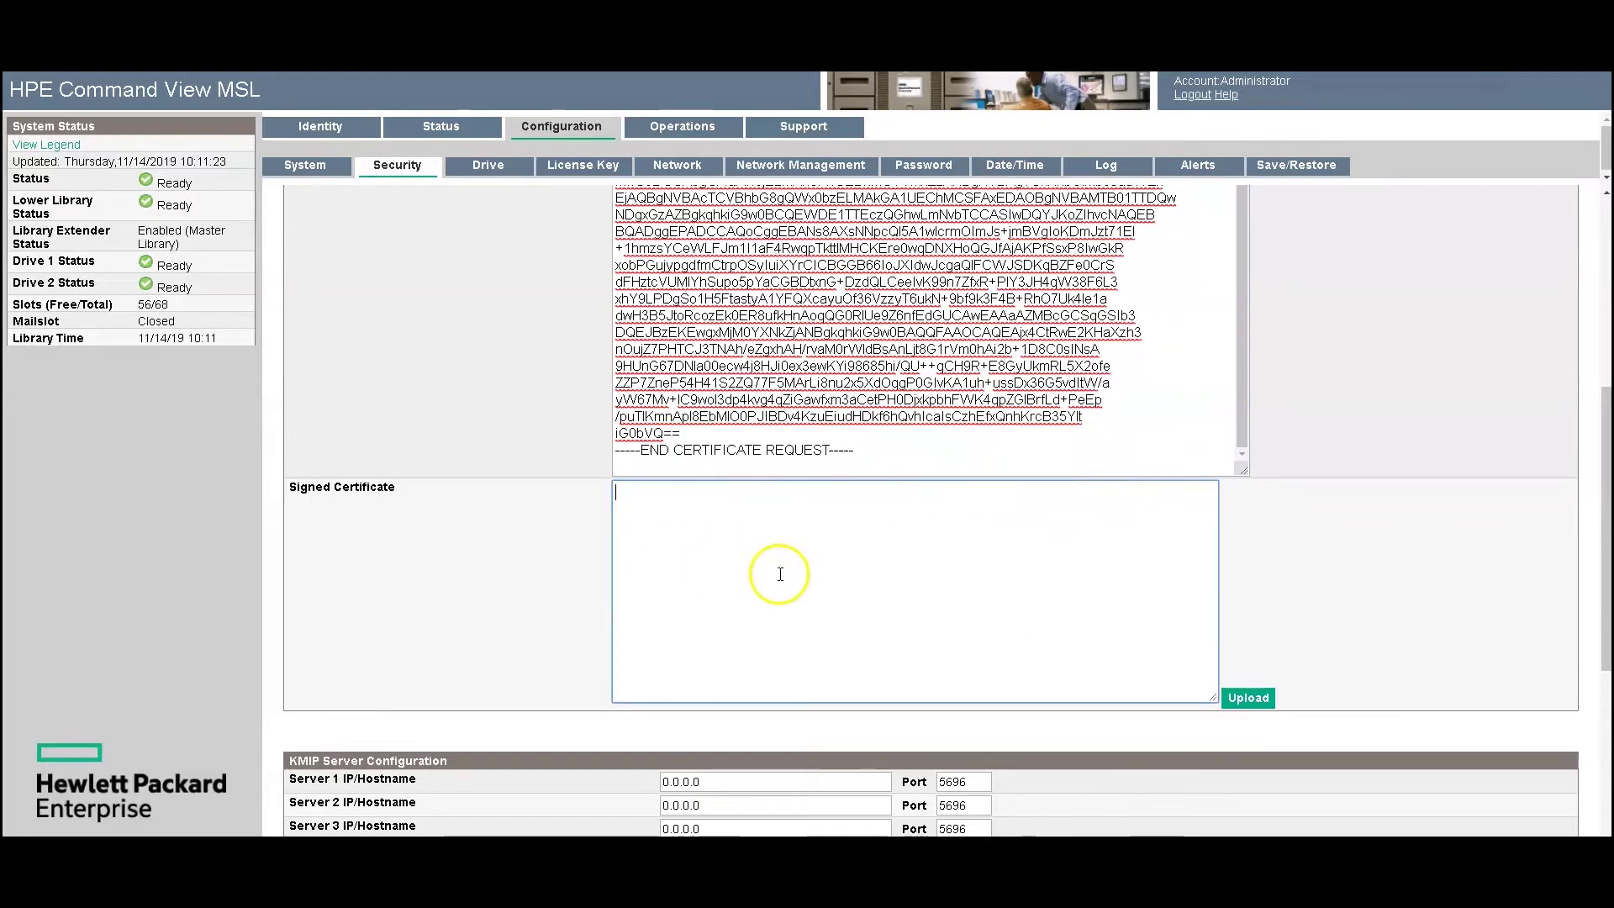
right_click(631, 502)
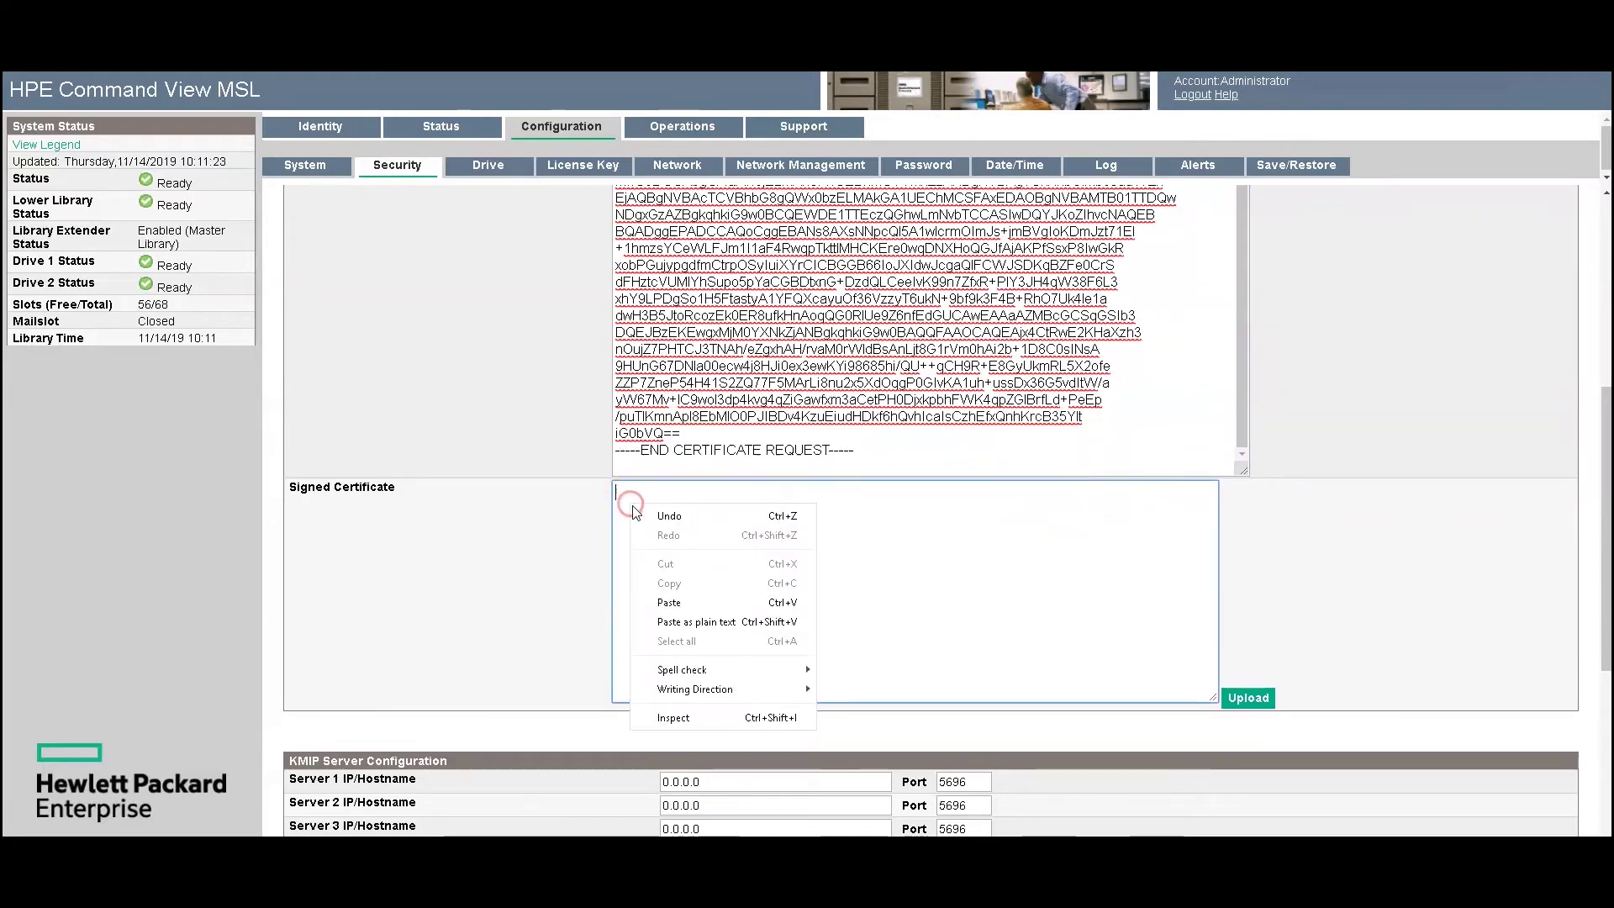
click(665, 602)
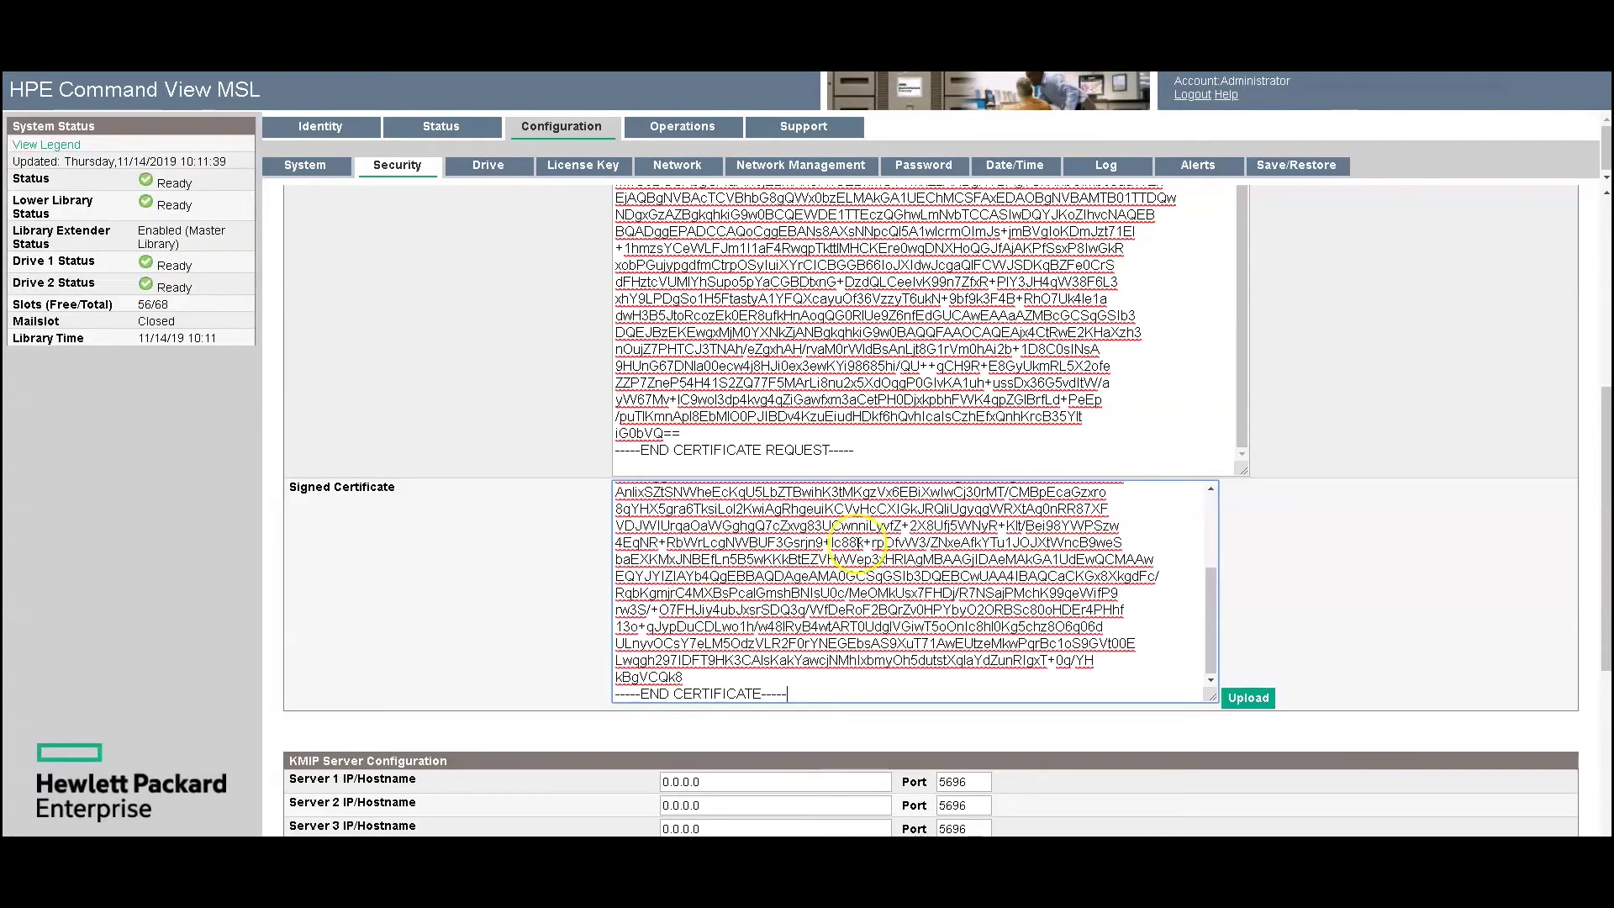
click(1244, 698)
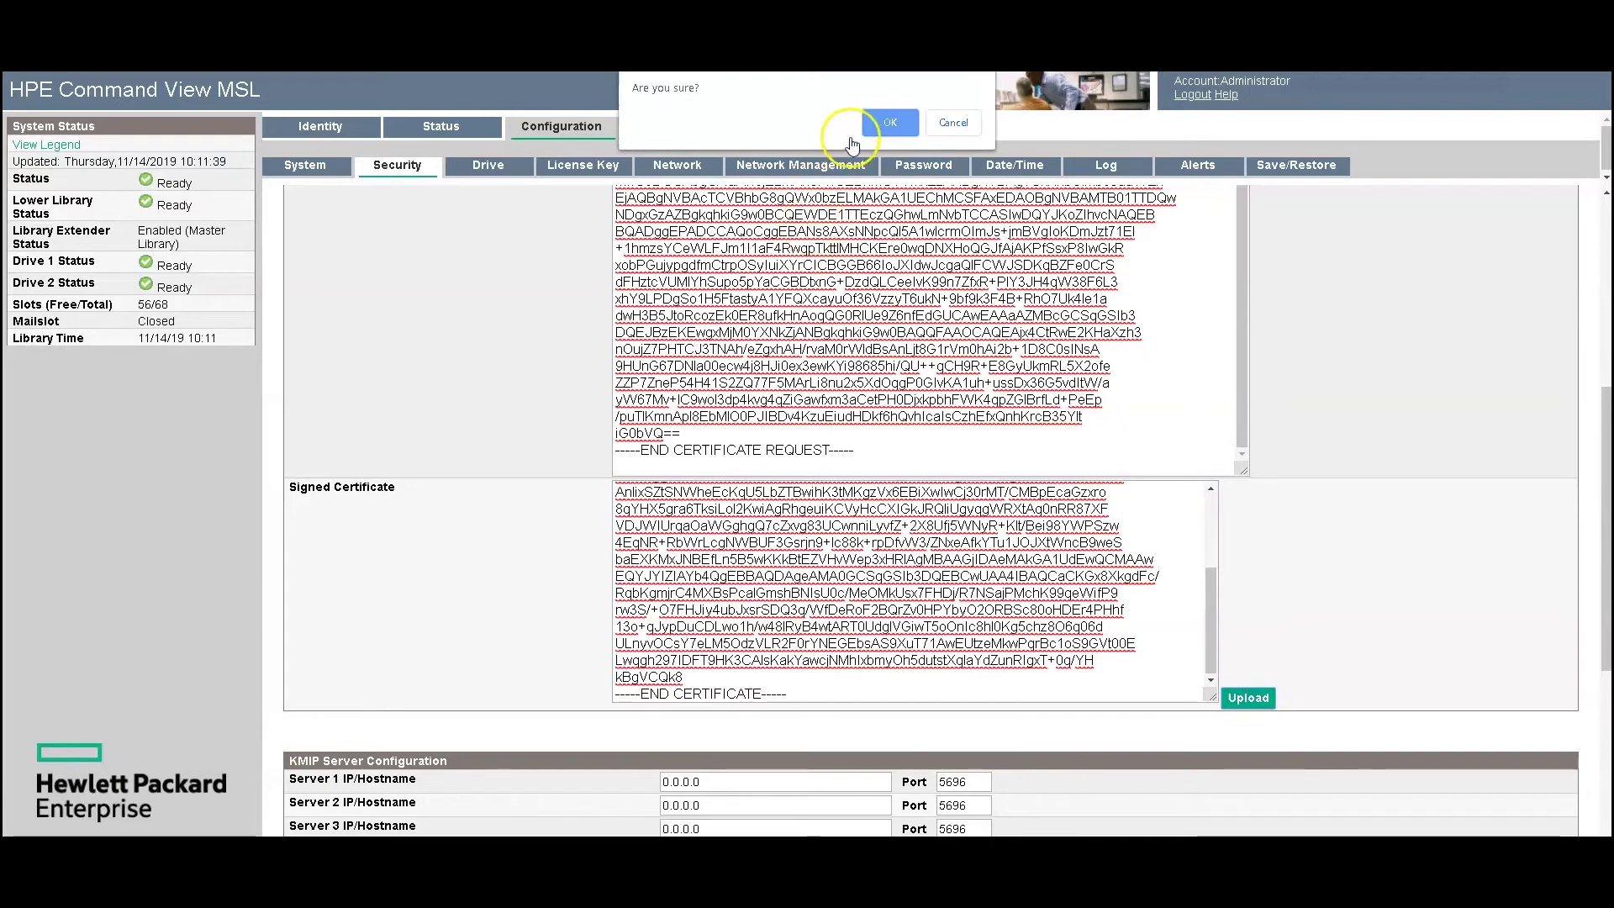
click(883, 122)
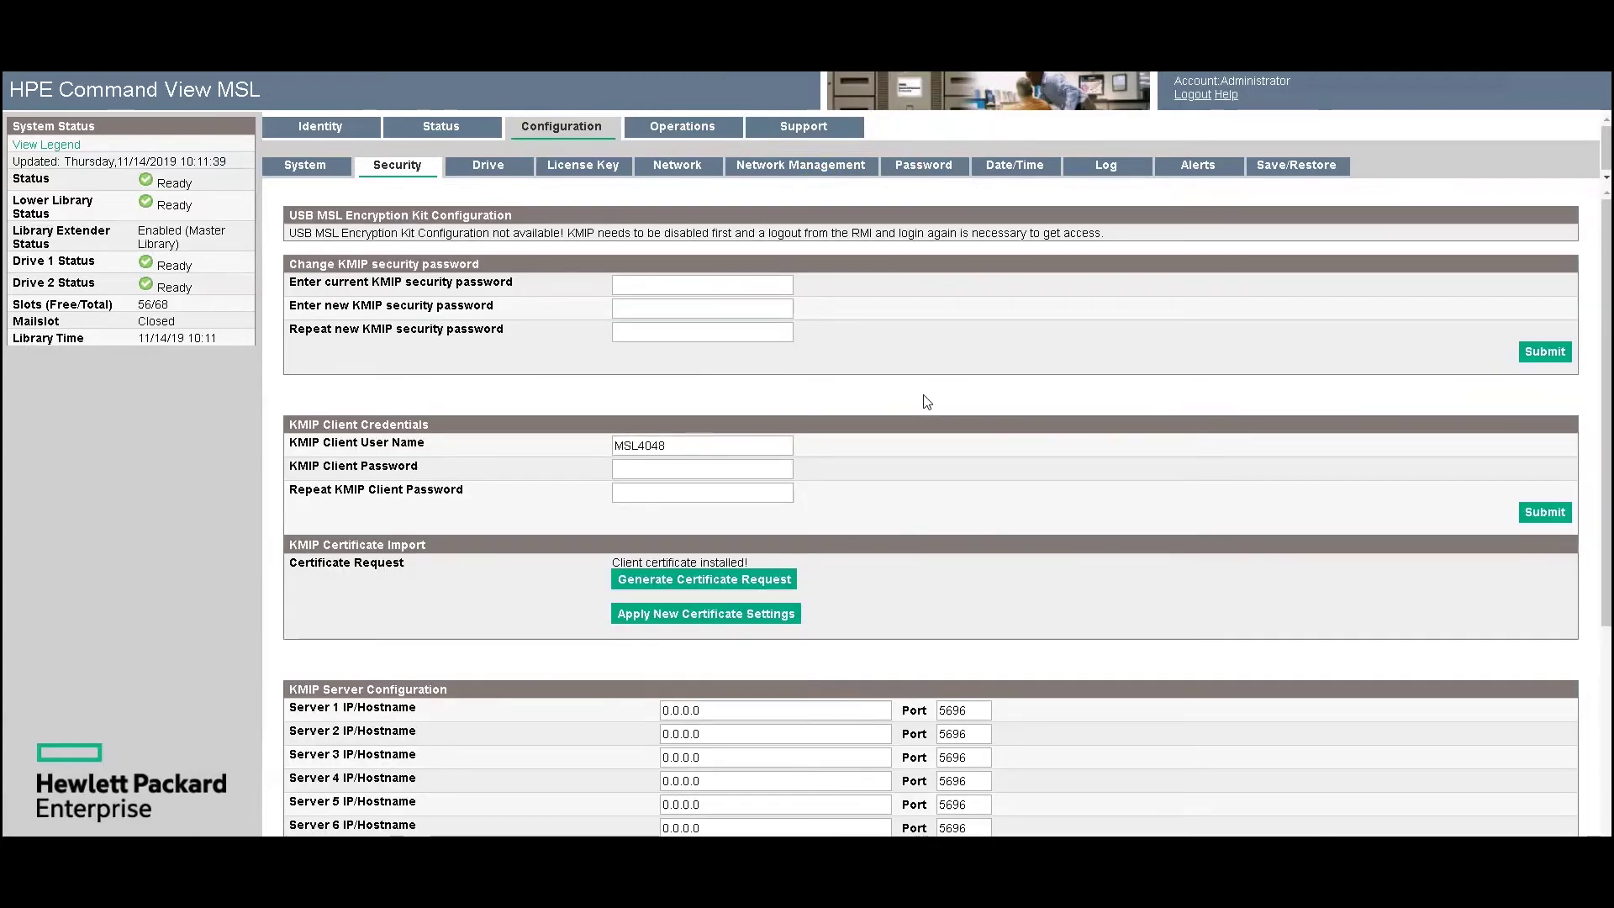
Apply the new KMIP certificate settings and confirm the change.
click(781, 622)
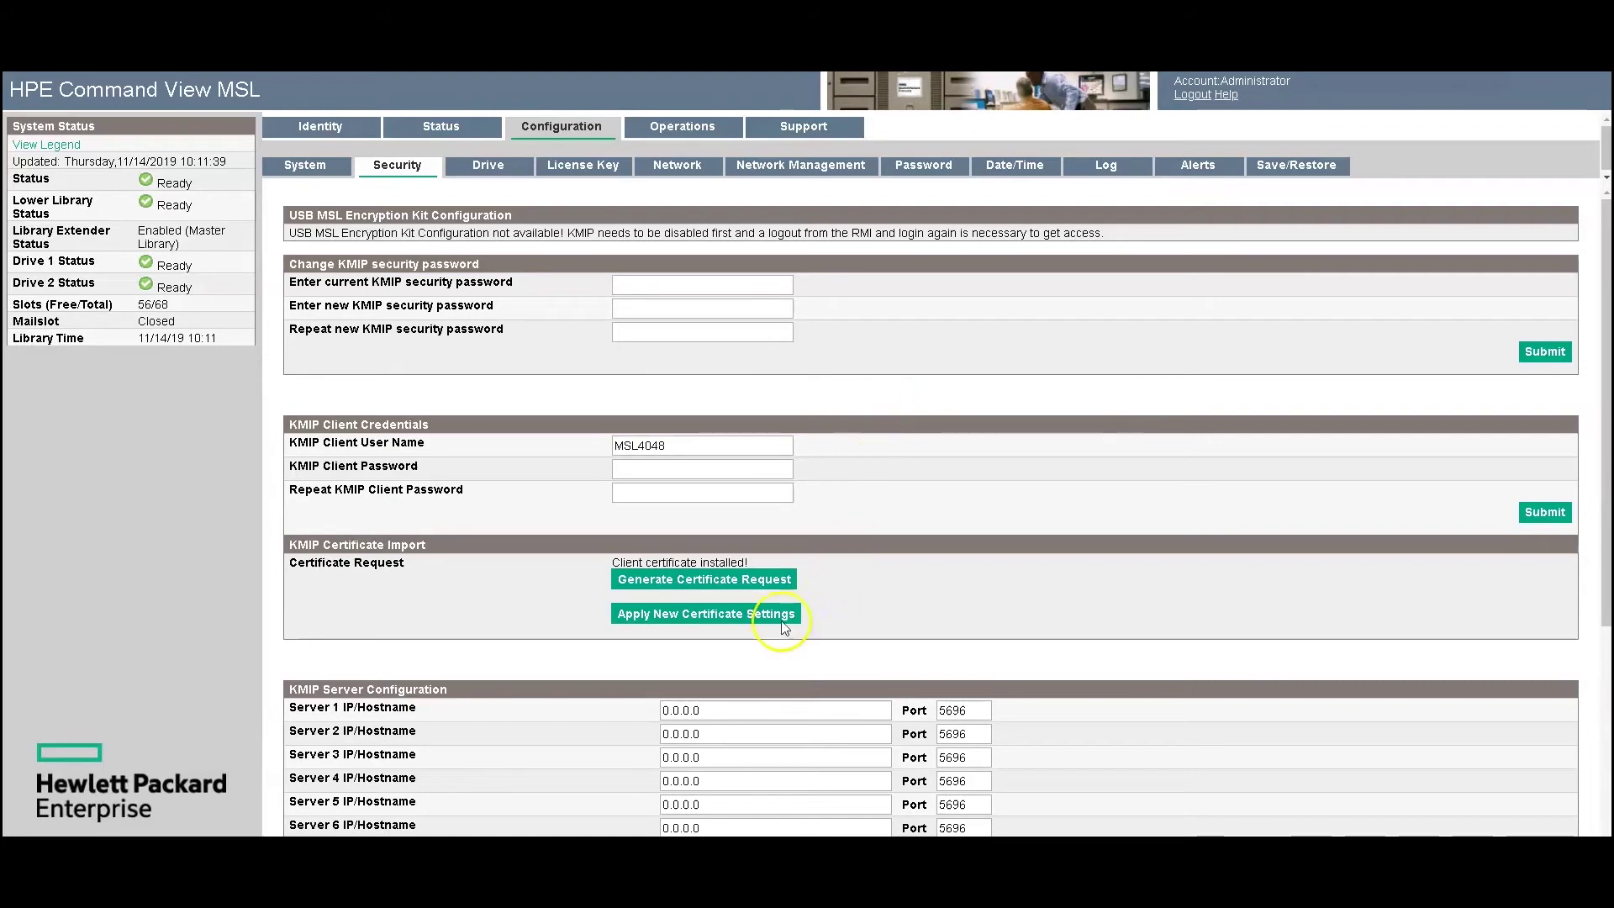
click(654, 620)
click(883, 113)
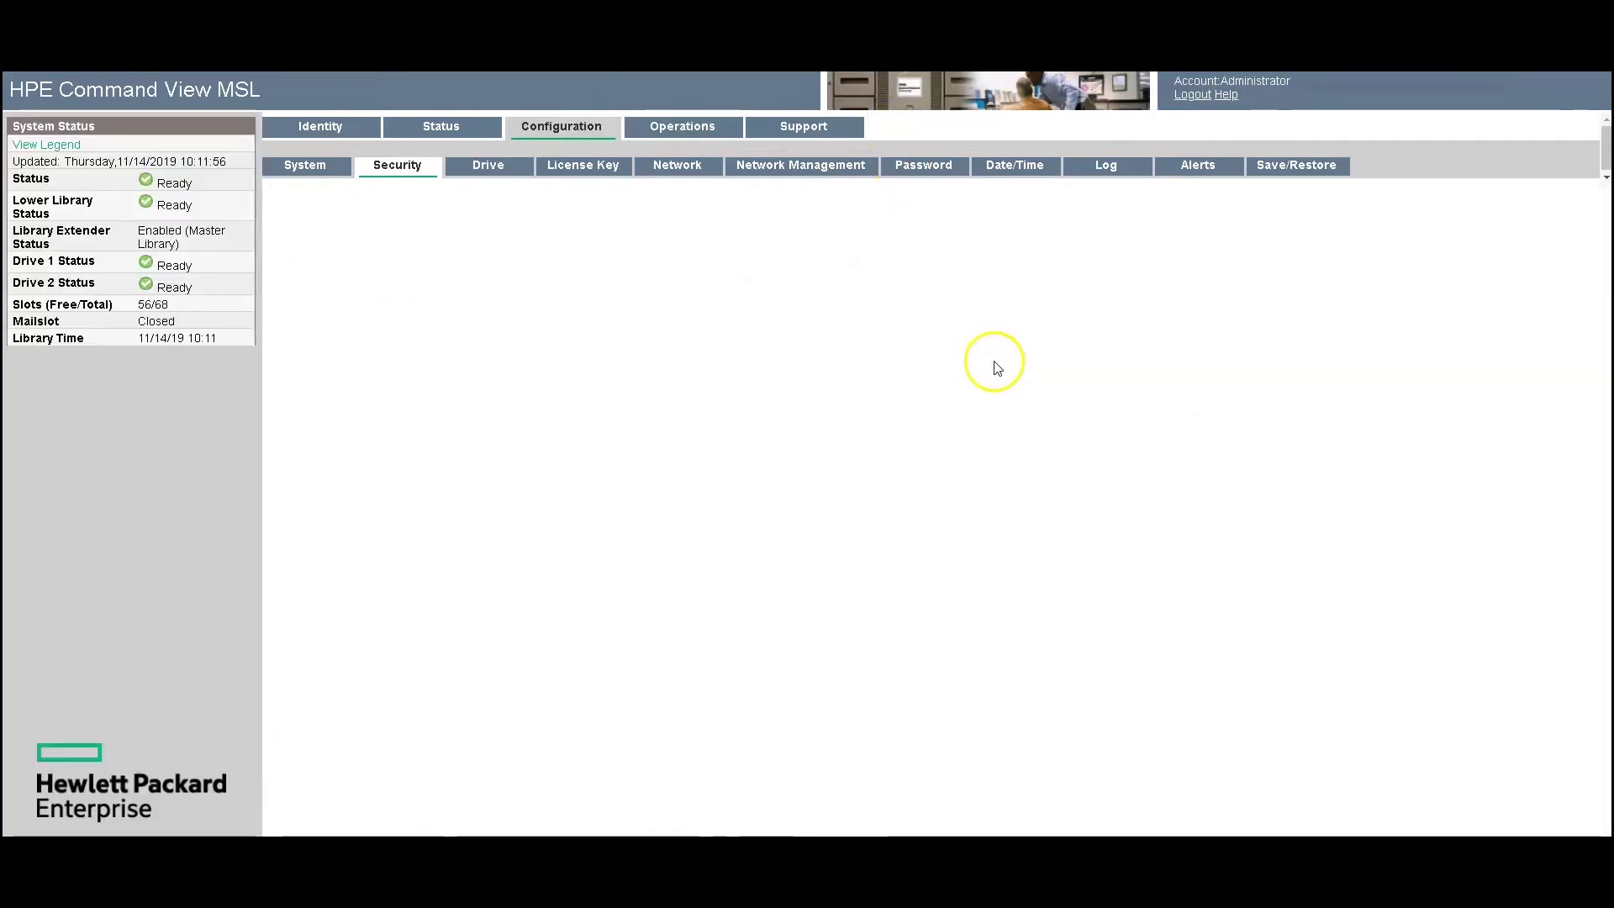
scroll(996, 370, down, 2)
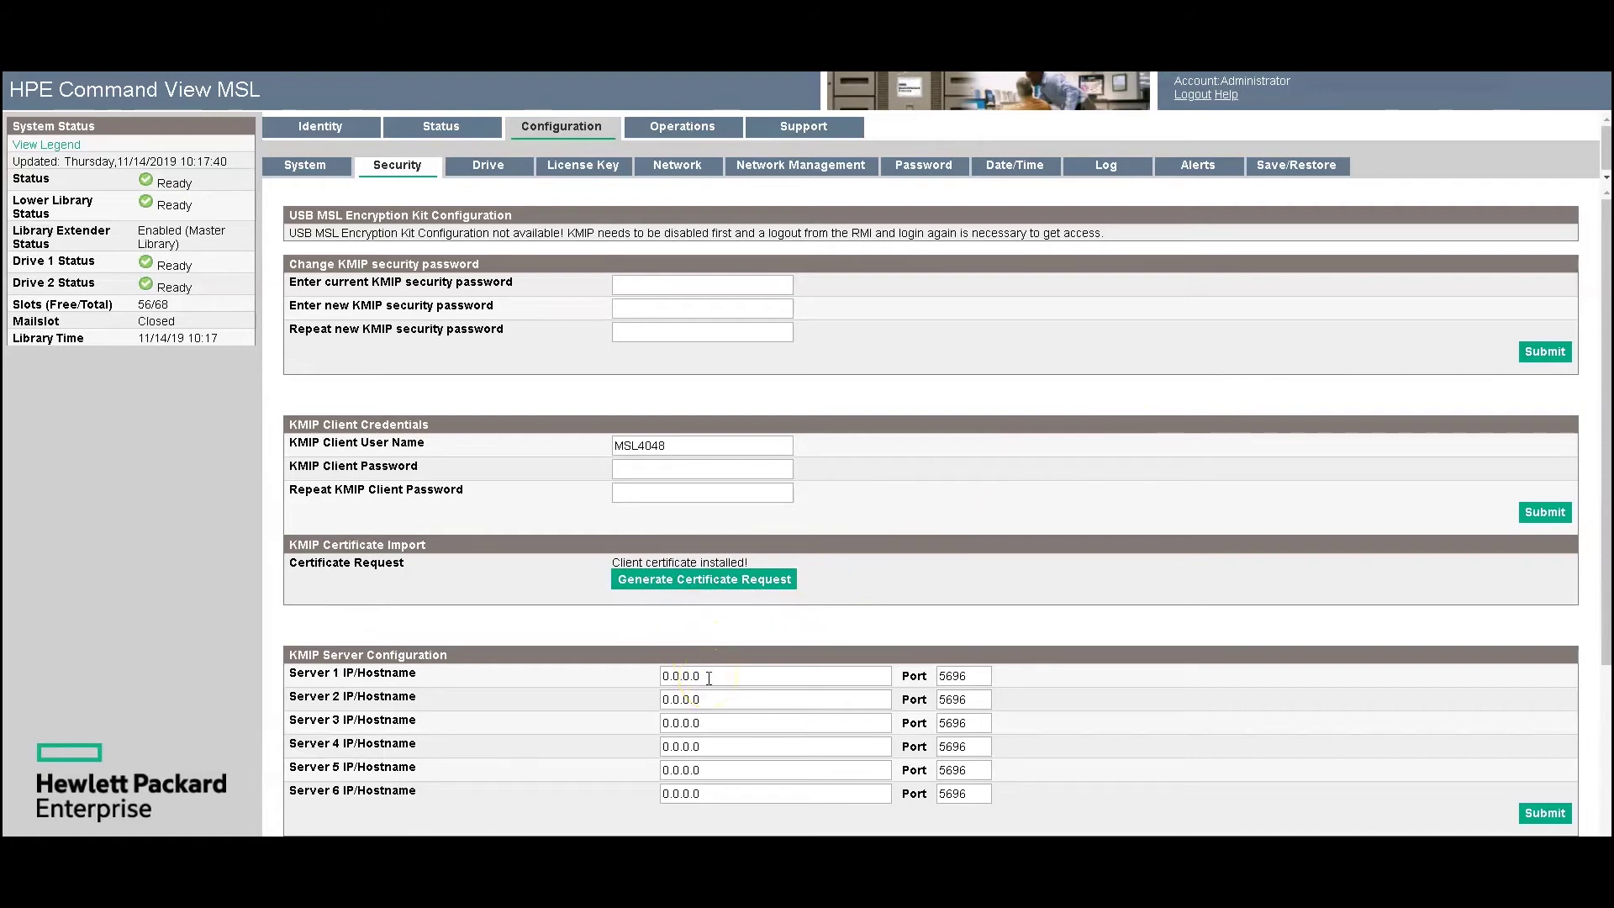
Enter 10.14.7.84 as the KMIP Server 1 address and submit the server configuration.
drag(708, 677, 647, 685)
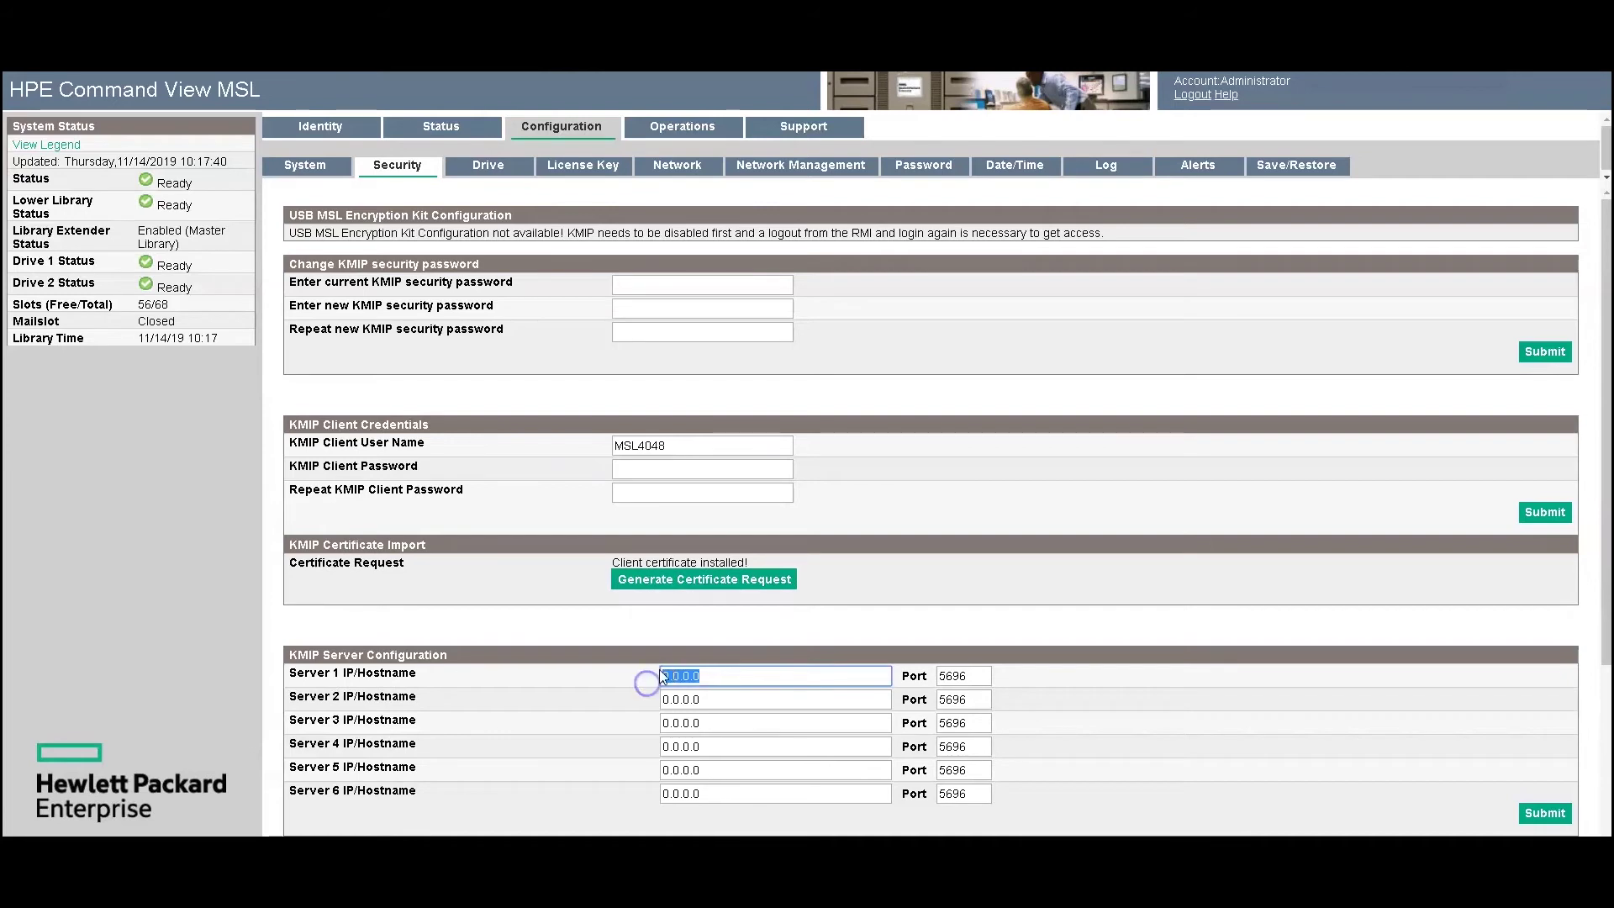
text(10)
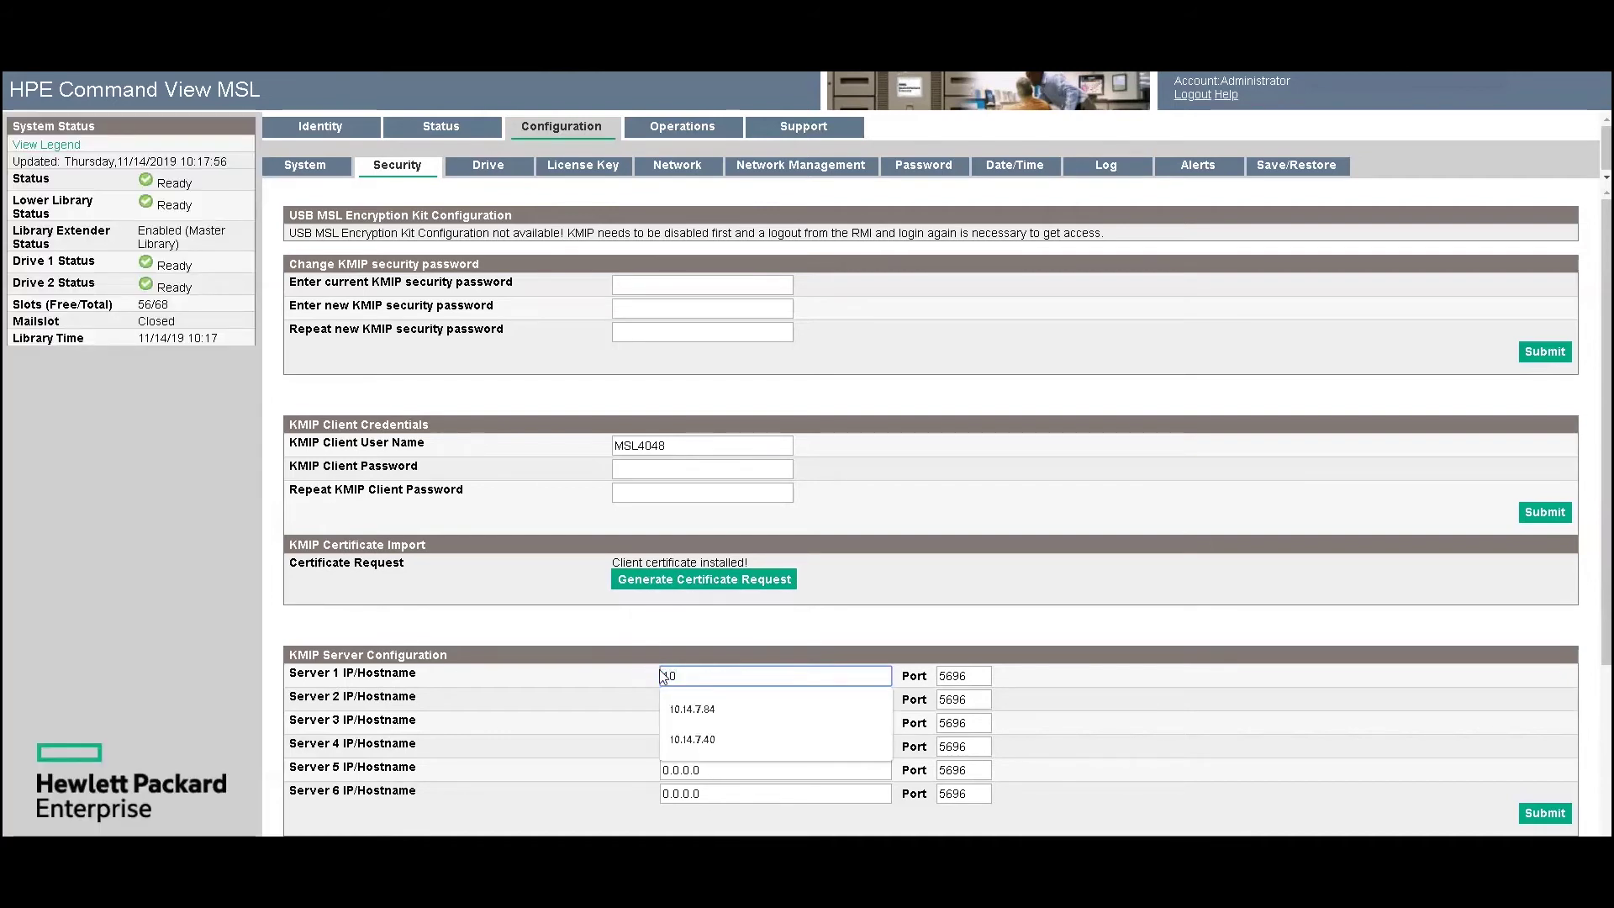
click(691, 710)
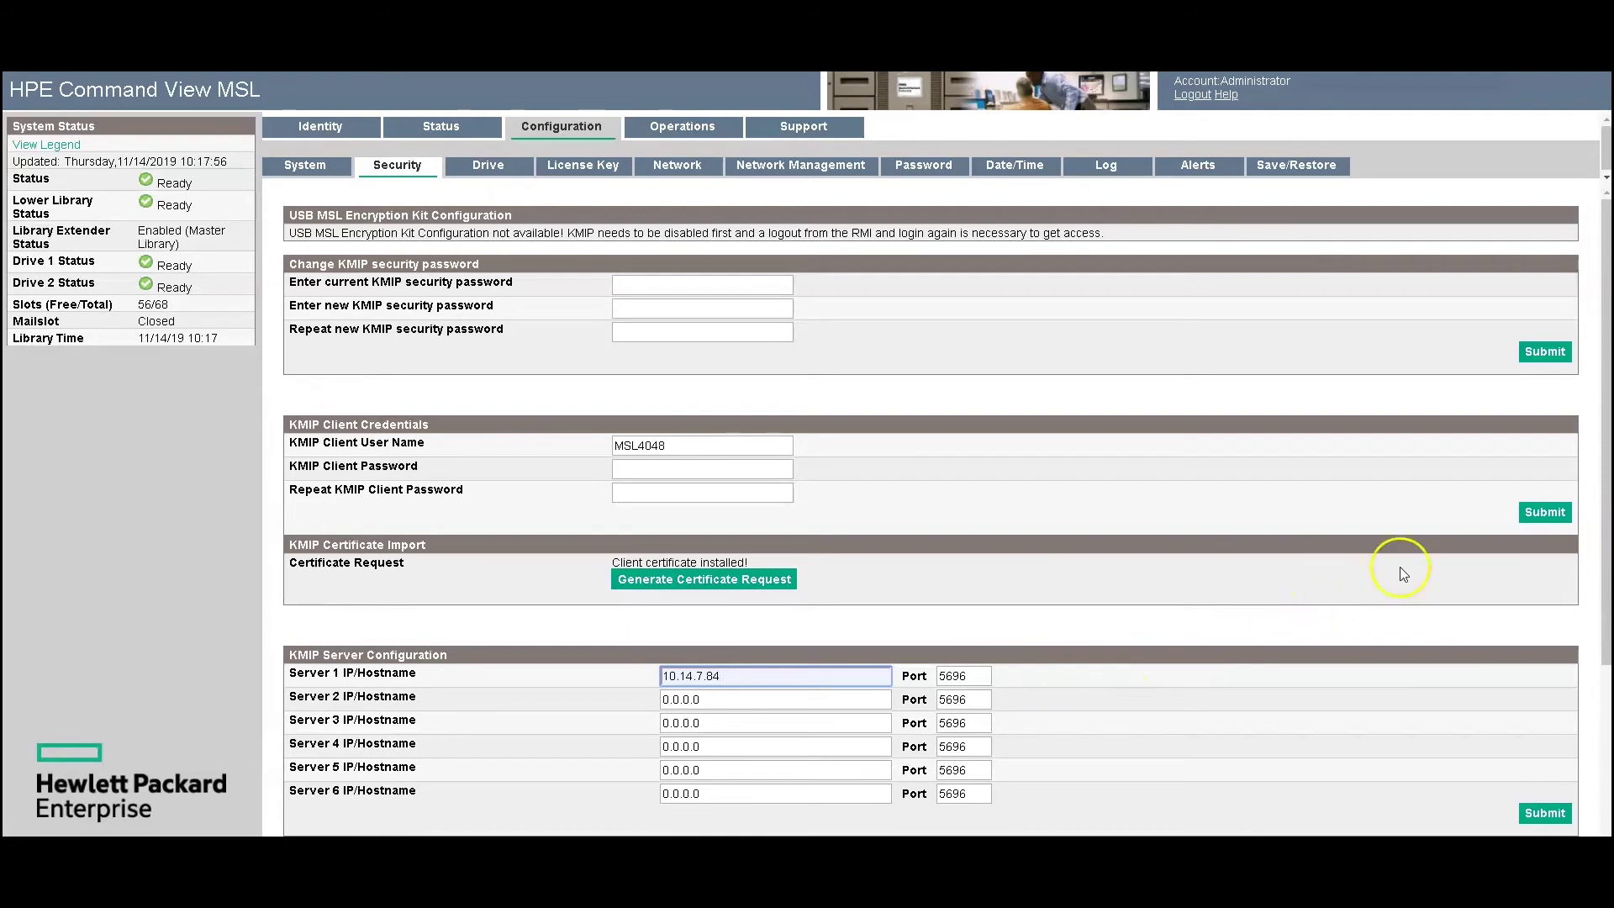
drag(1604, 538, 1603, 611)
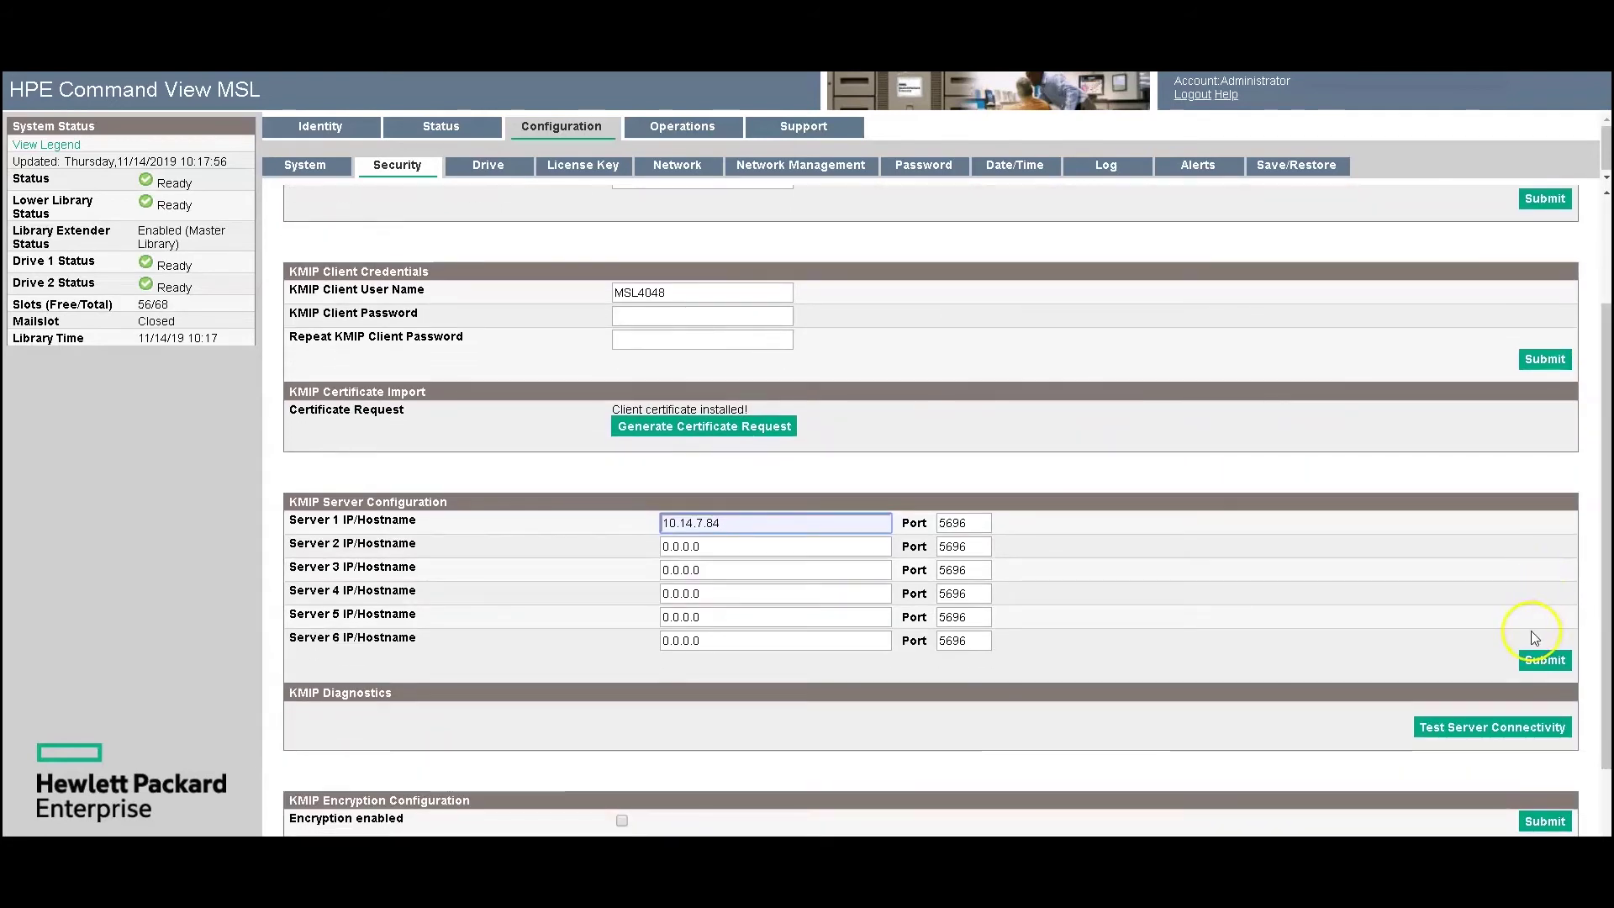
click(1535, 662)
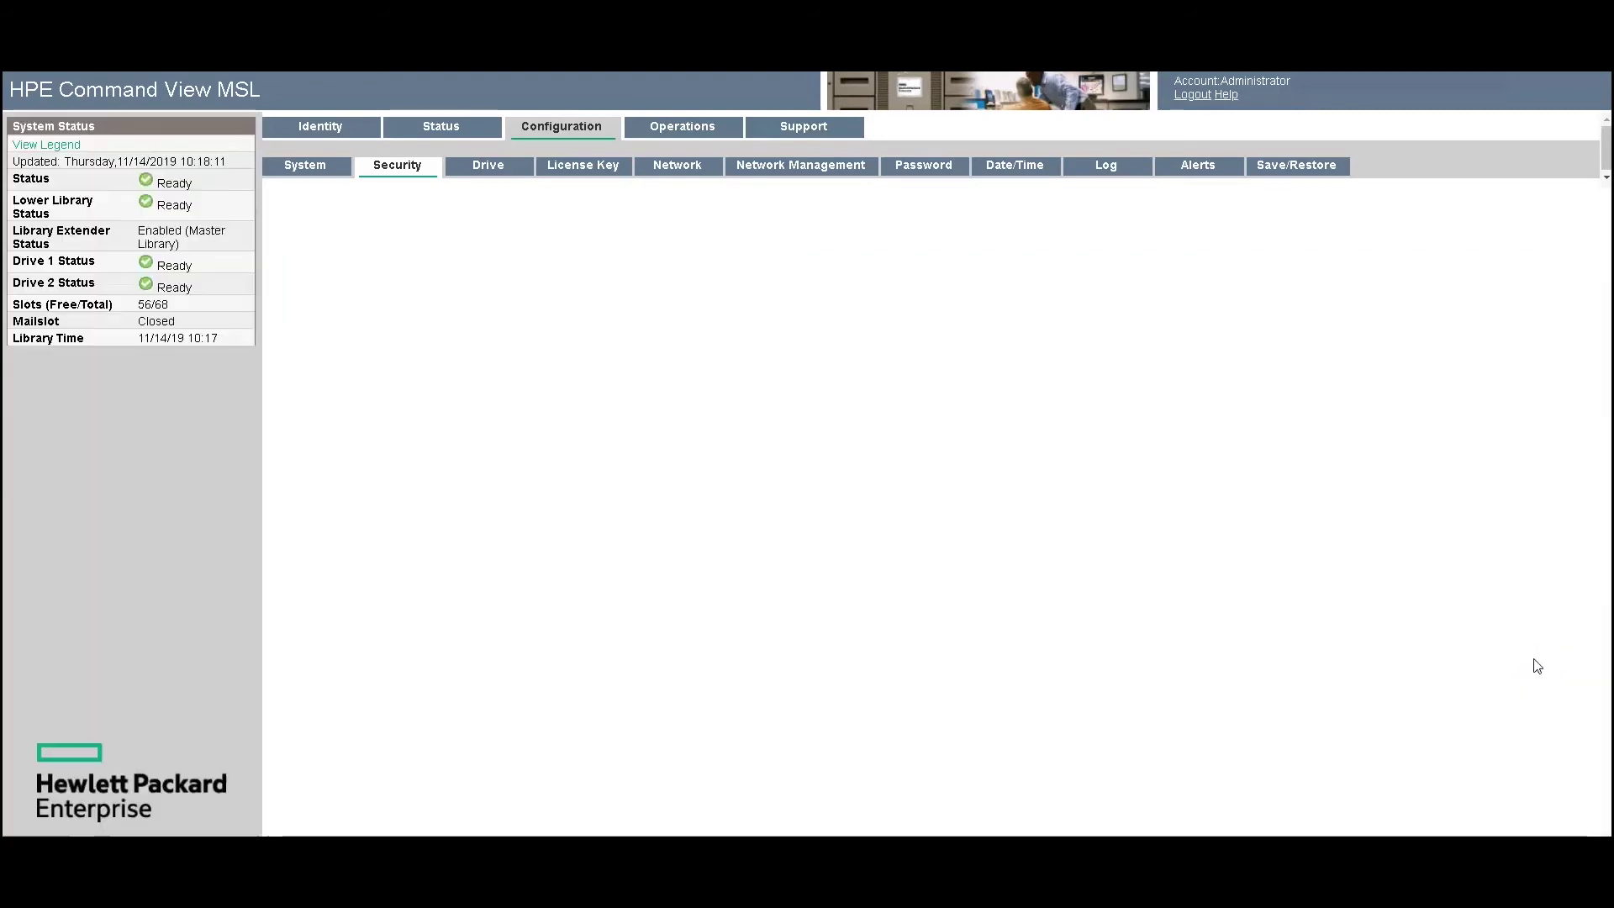
Dismiss the success alert and run the KMIP connectivity test until server 1 passes every check.
click(950, 115)
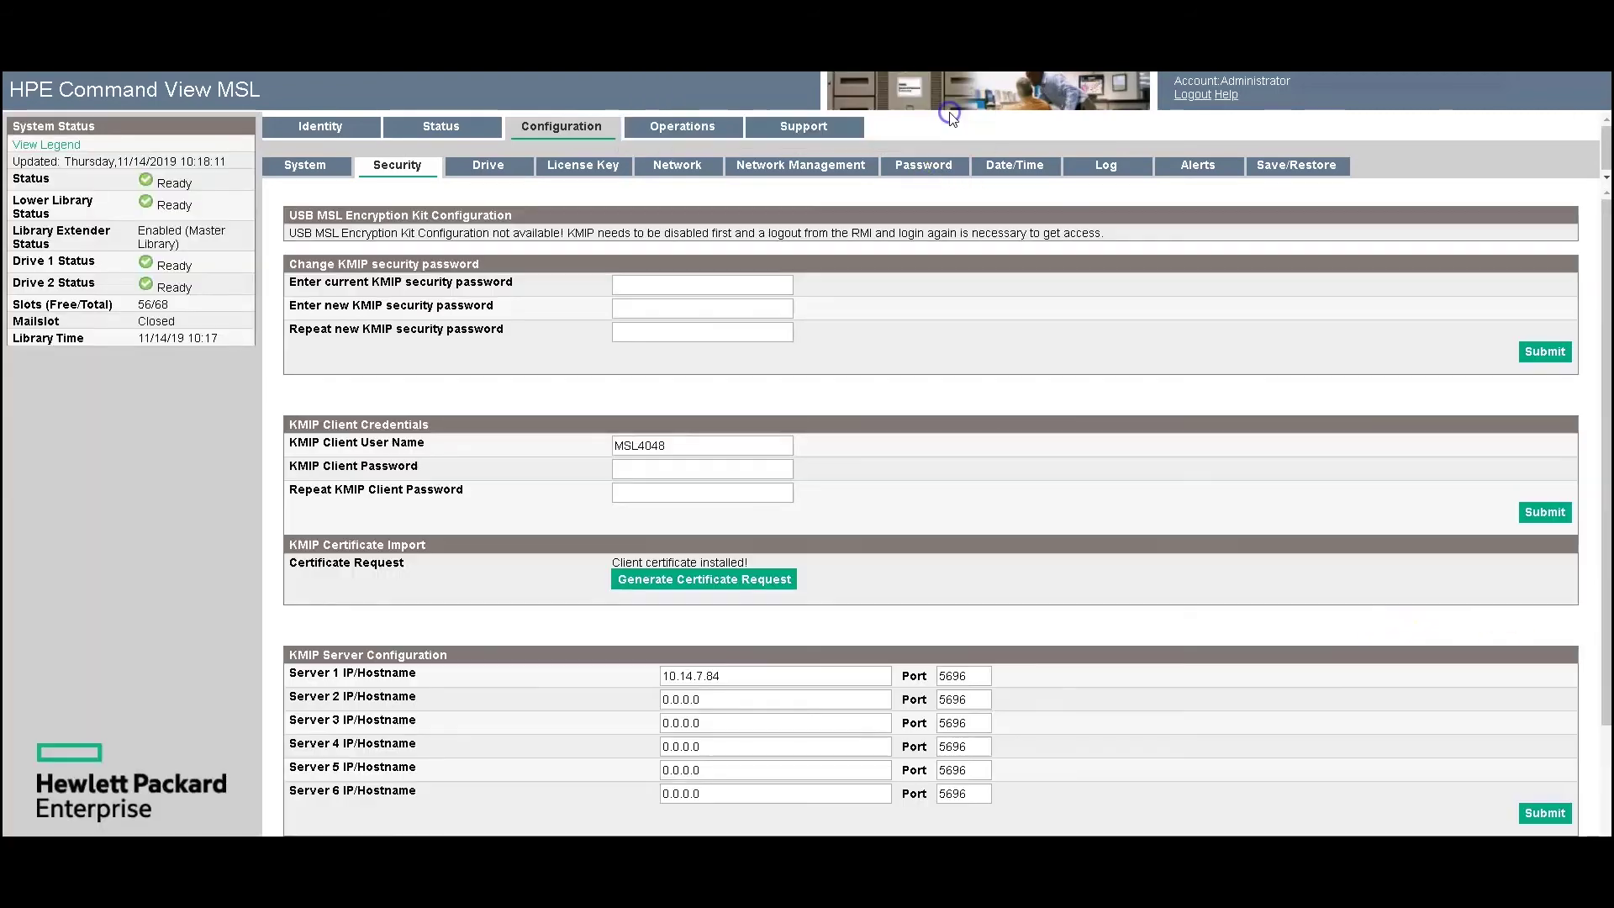
drag(1607, 388, 1125, 587)
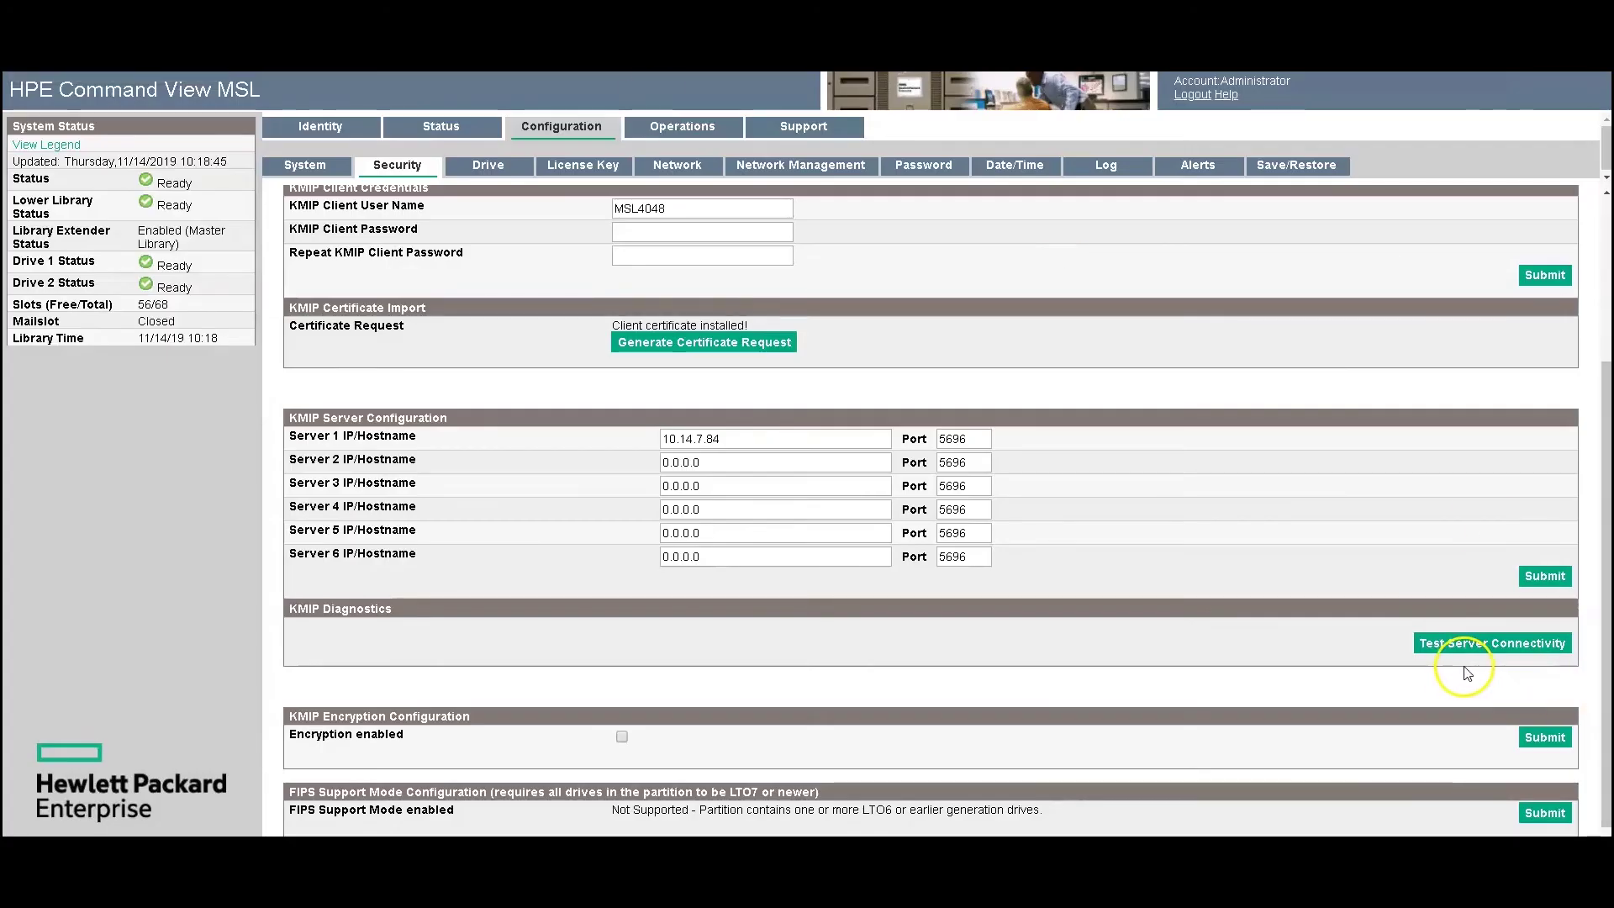
click(1472, 648)
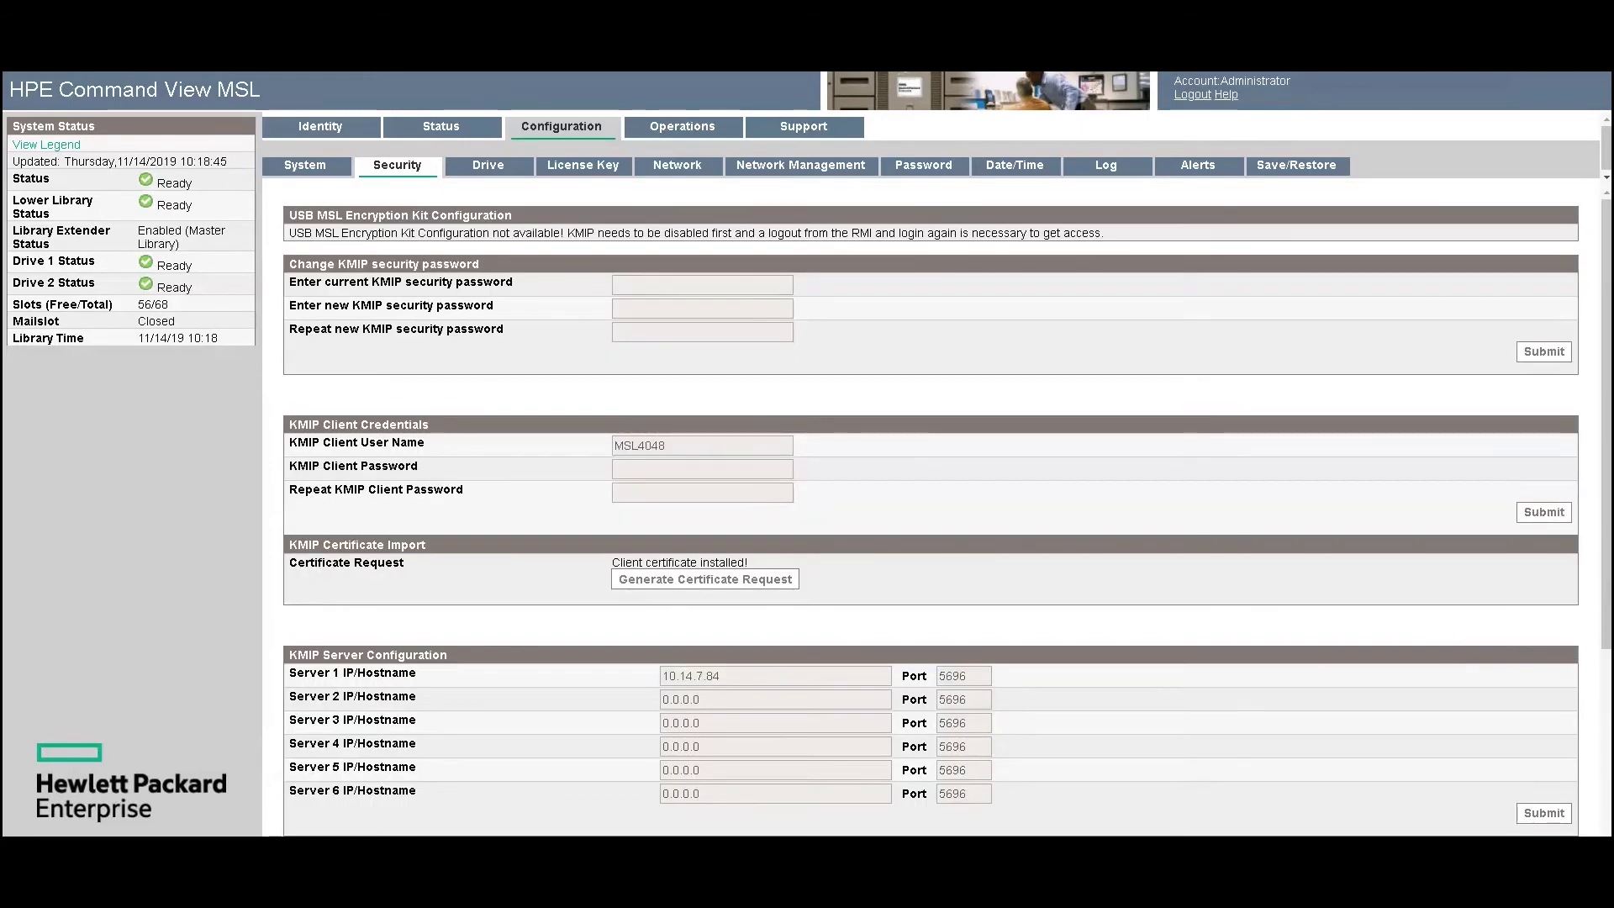
scroll(1597, 685, down, 3)
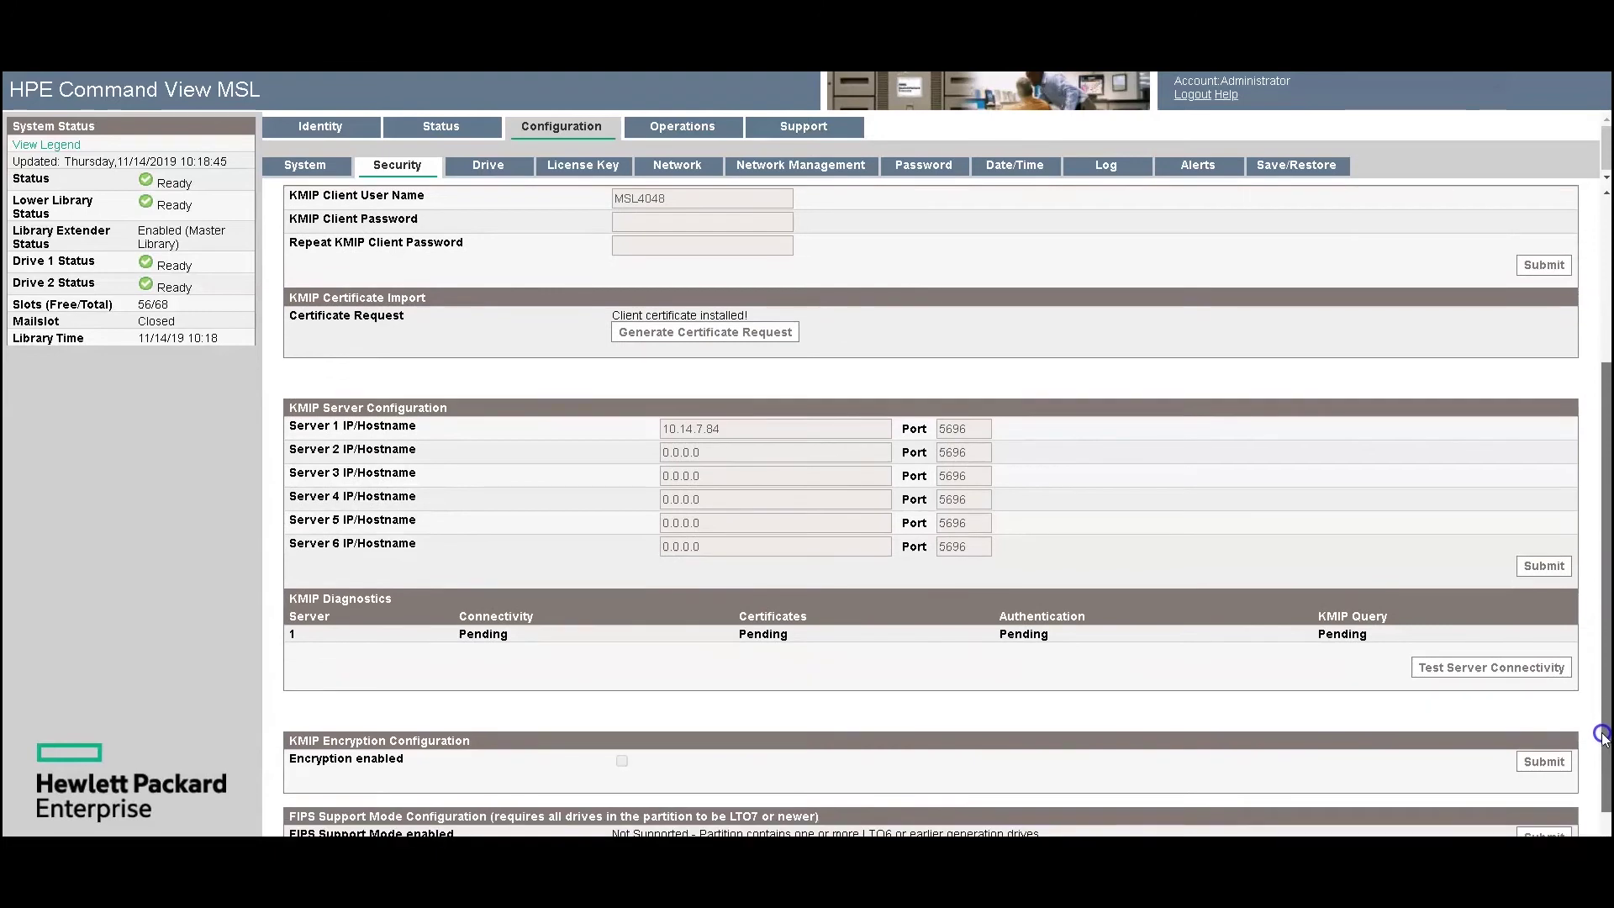
drag(1601, 736, 1602, 770)
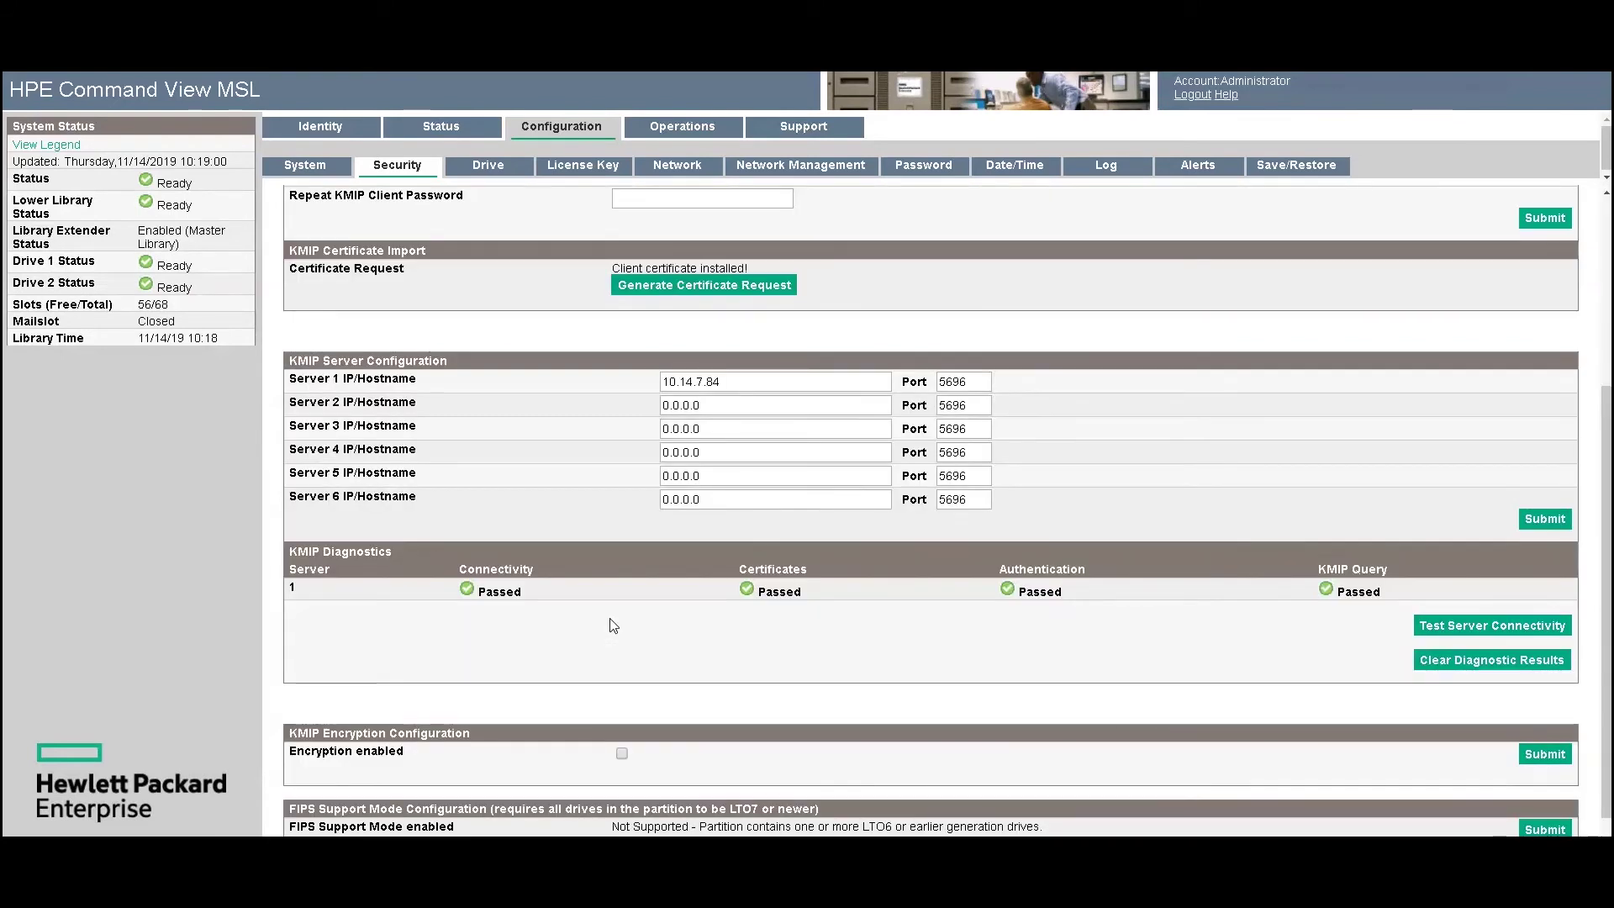
click(541, 622)
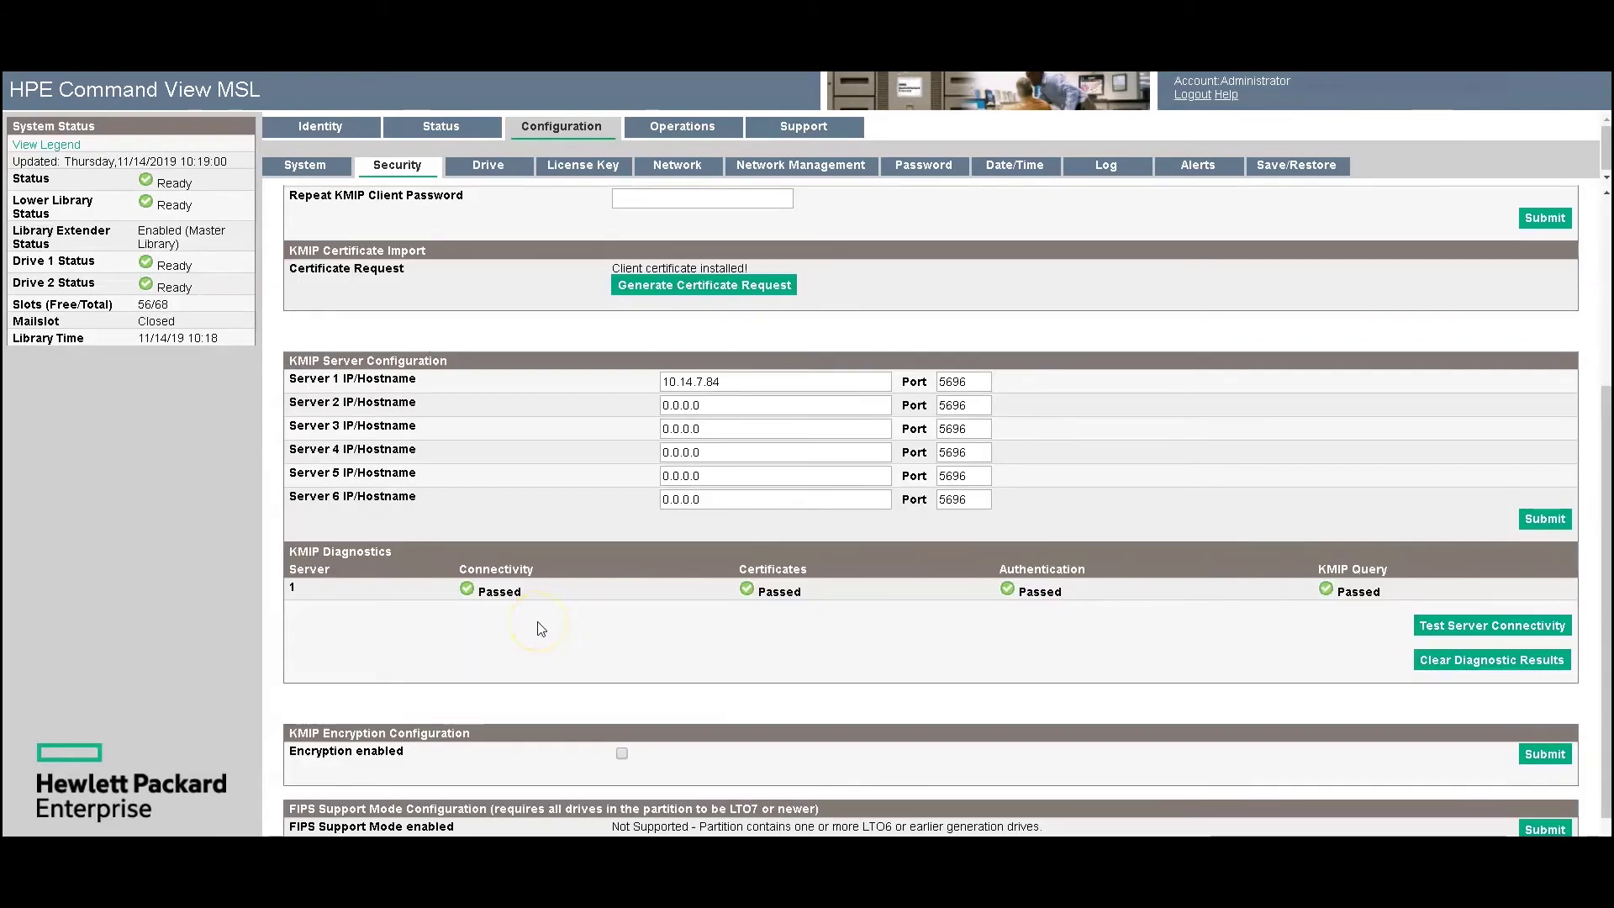
click(548, 622)
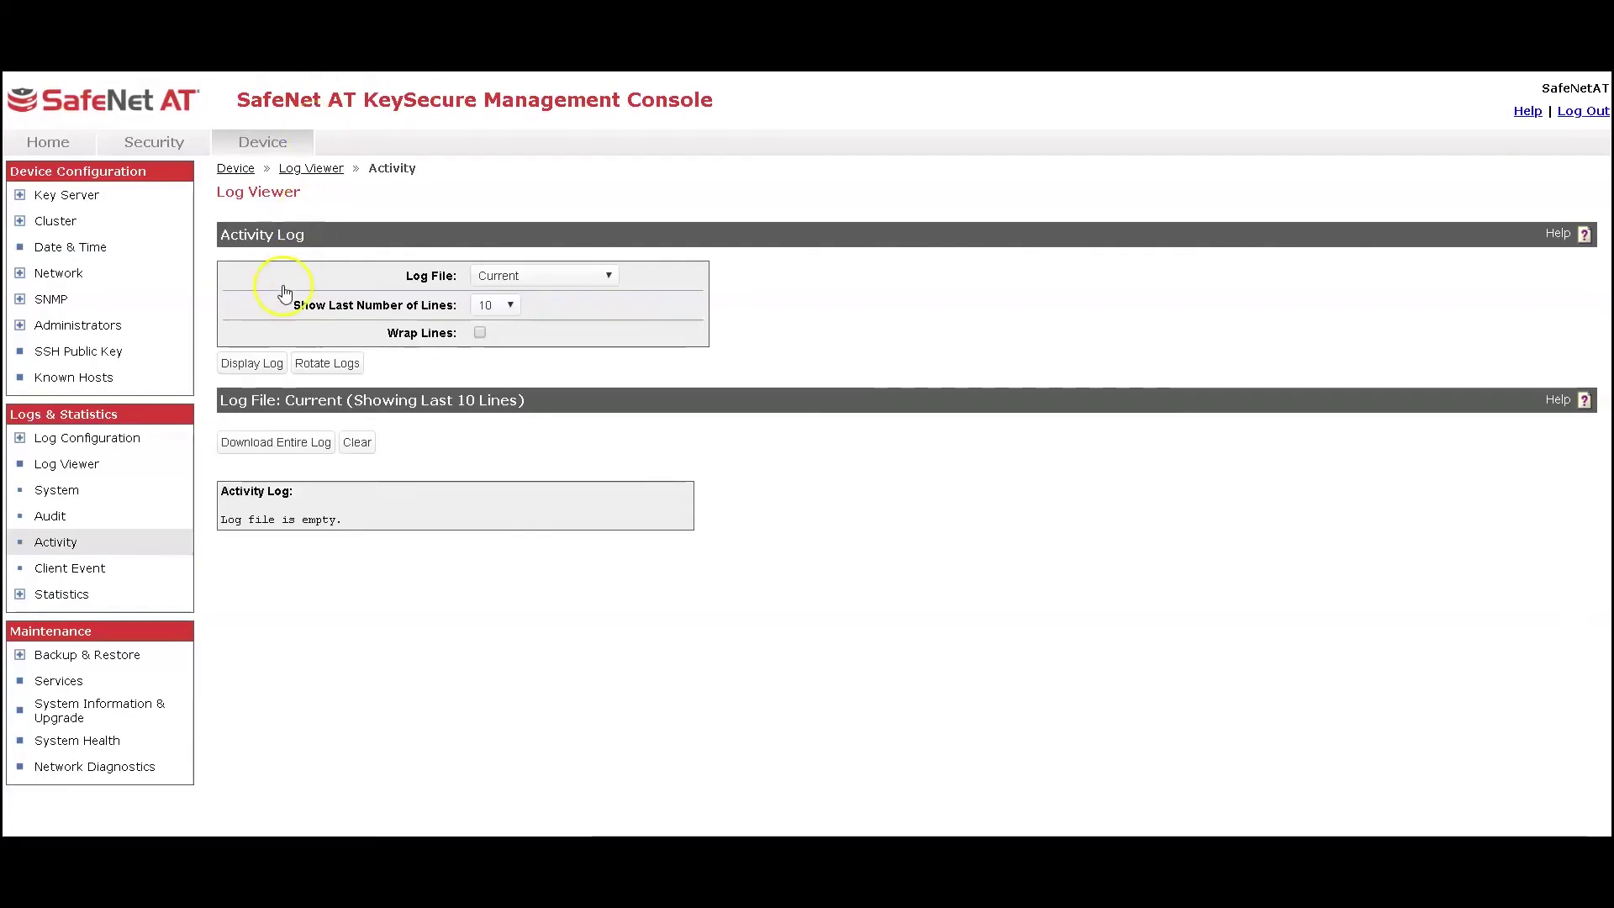
Display the current KeySecure activity log showing the library's DiscoverVersions and Query requests.
click(252, 364)
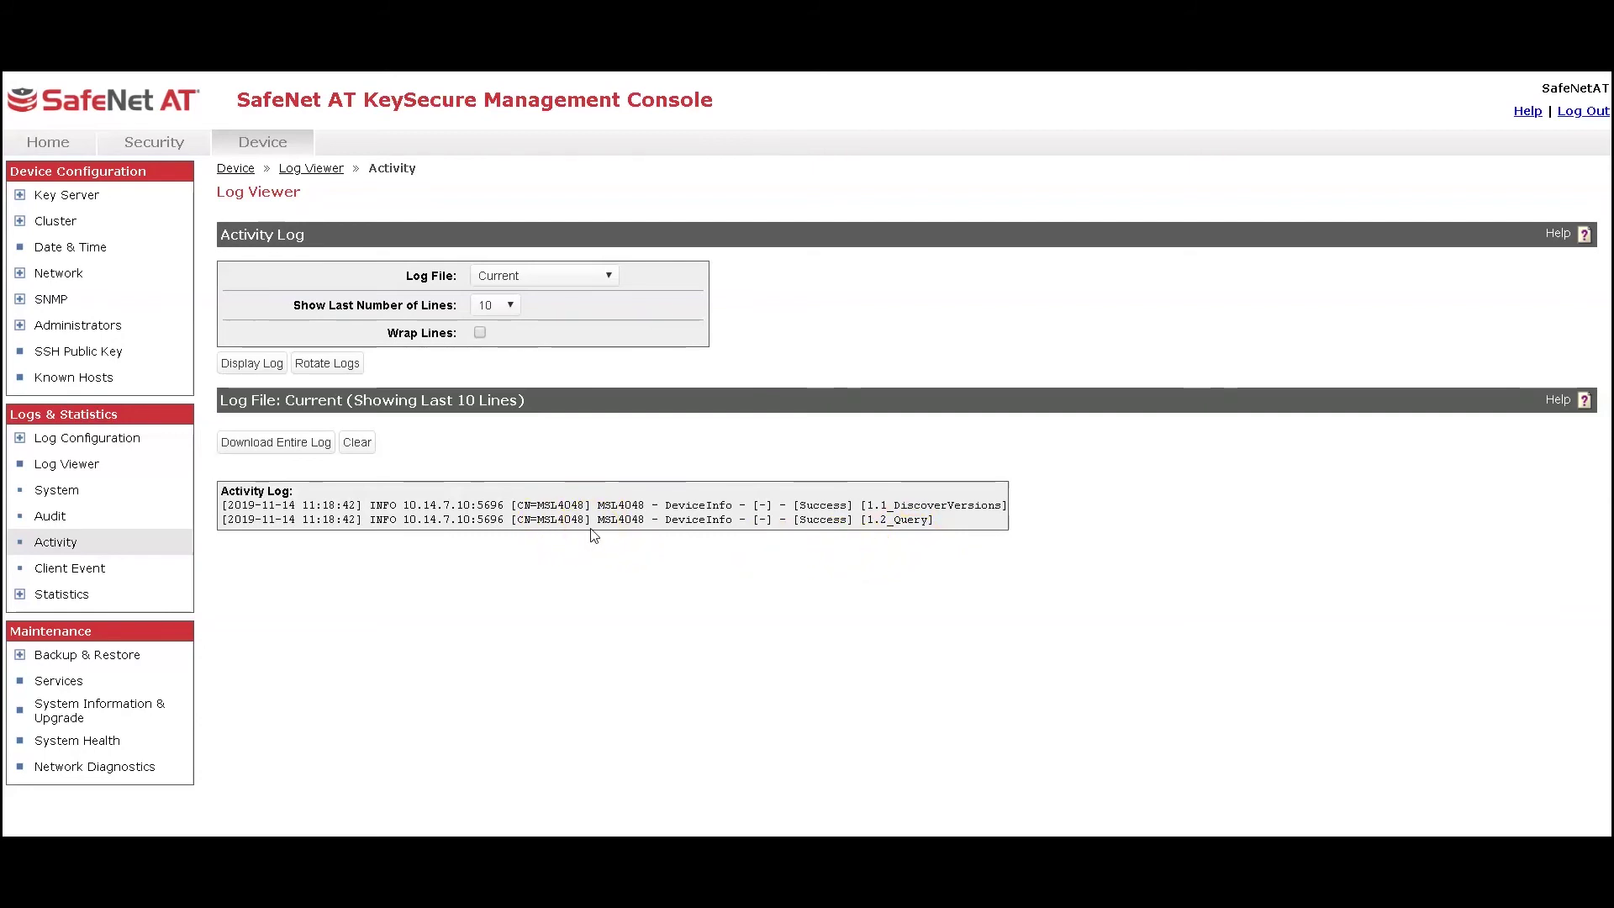
click(479, 443)
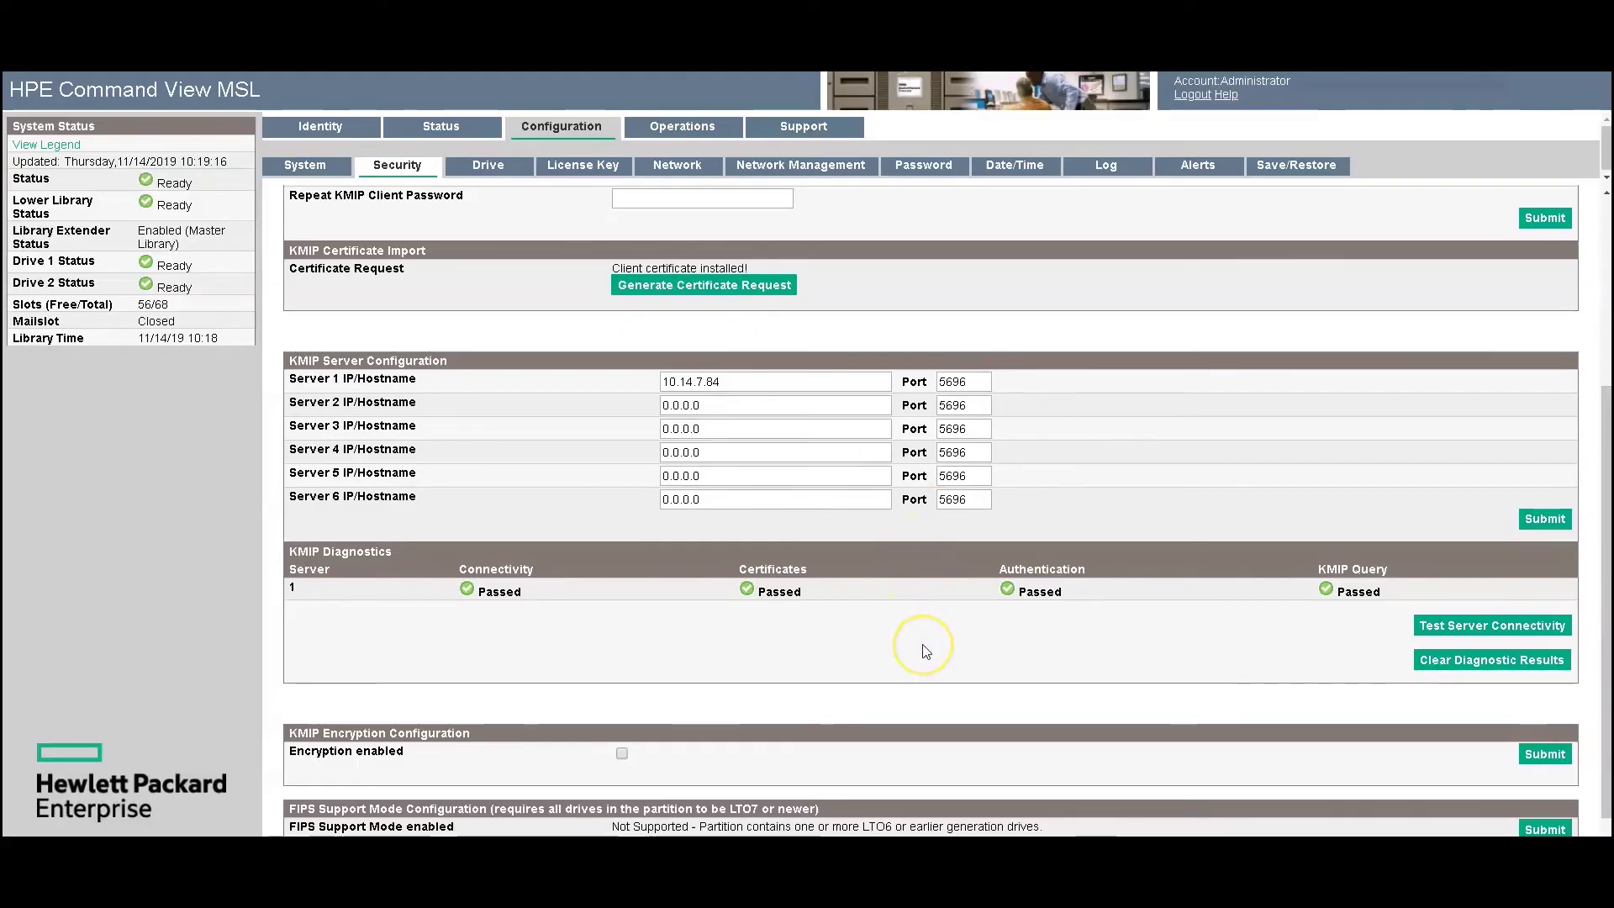
Clear the earlier KMIP diagnostic results and rerun the server connectivity test.
click(1442, 663)
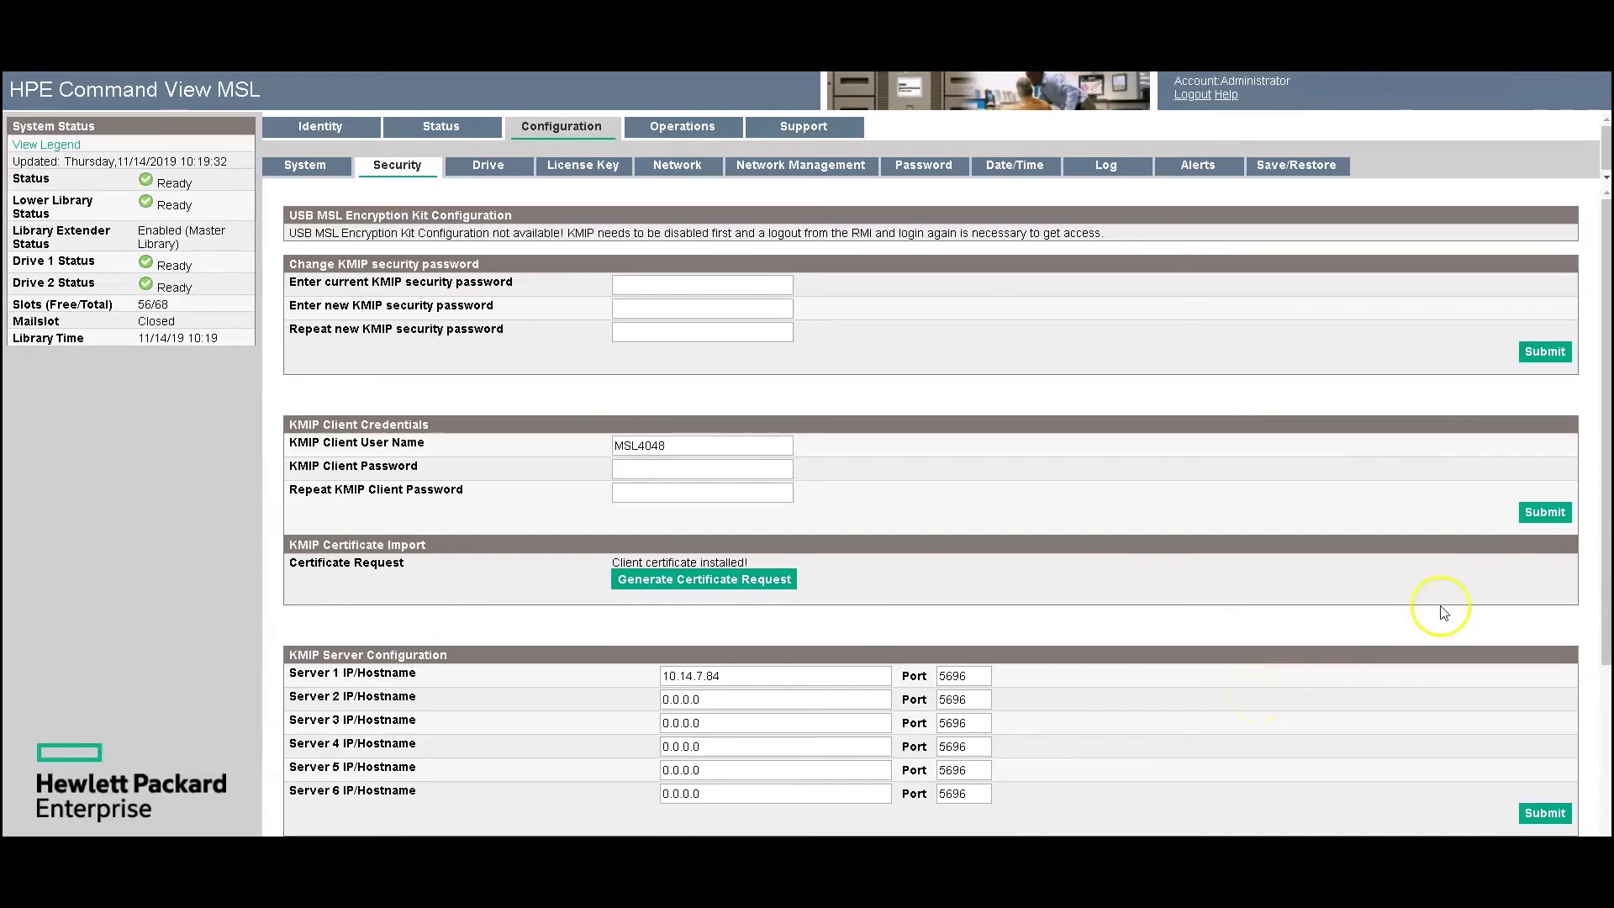
drag(1604, 479, 1604, 664)
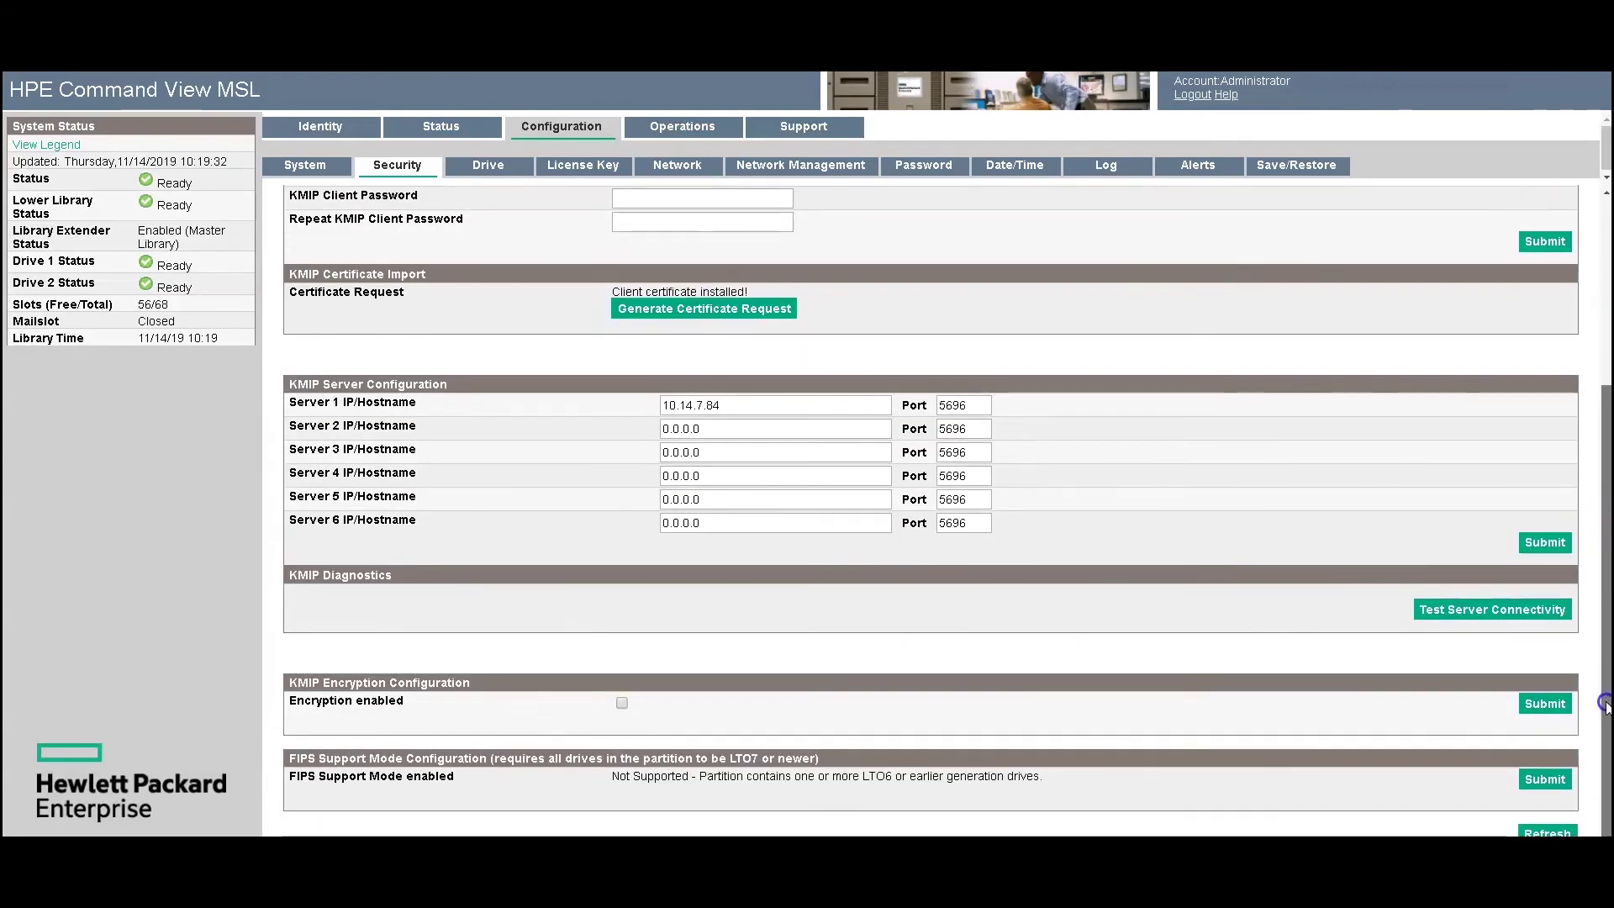
click(1463, 610)
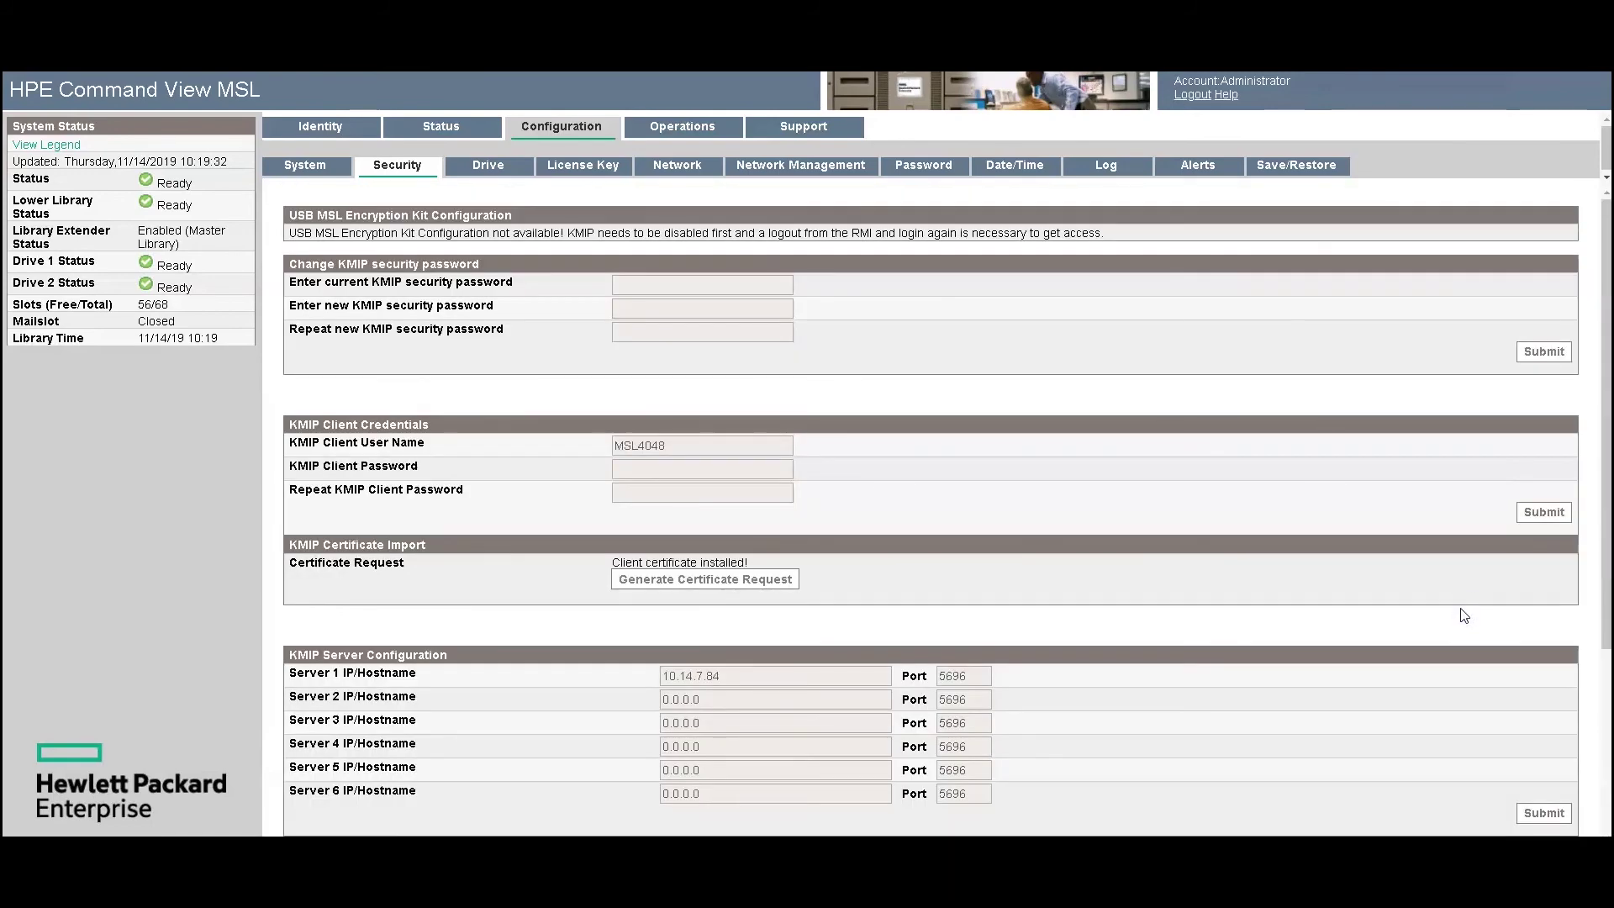
drag(1604, 588, 1606, 769)
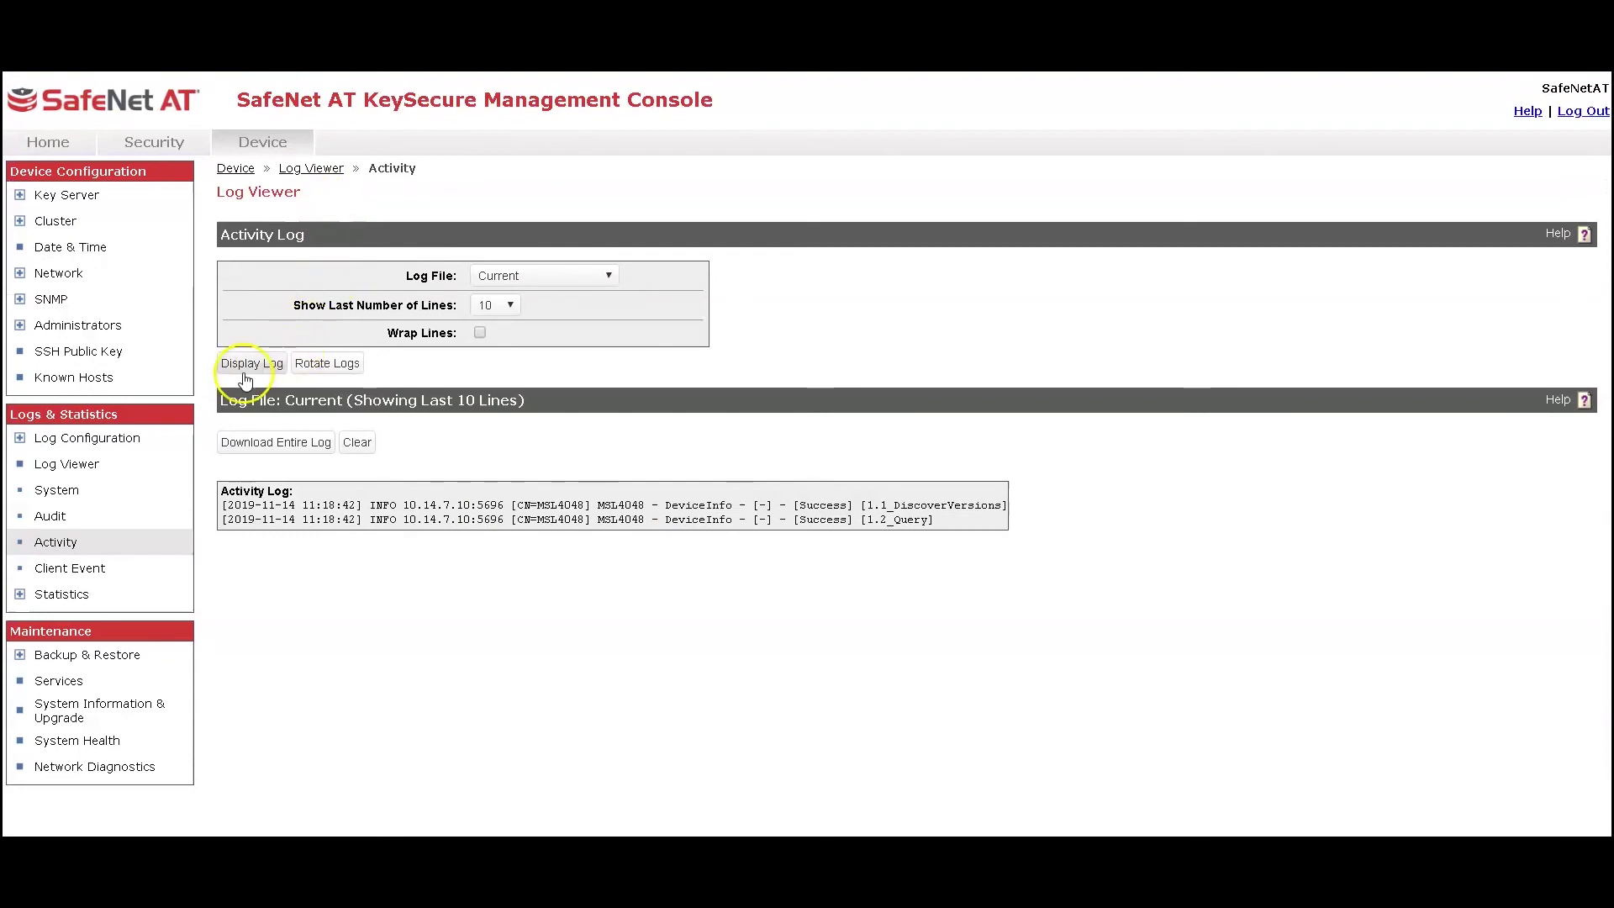
Reload the activity log so it adds a second DiscoverVersions and Query pair at 11:19:30.
click(246, 369)
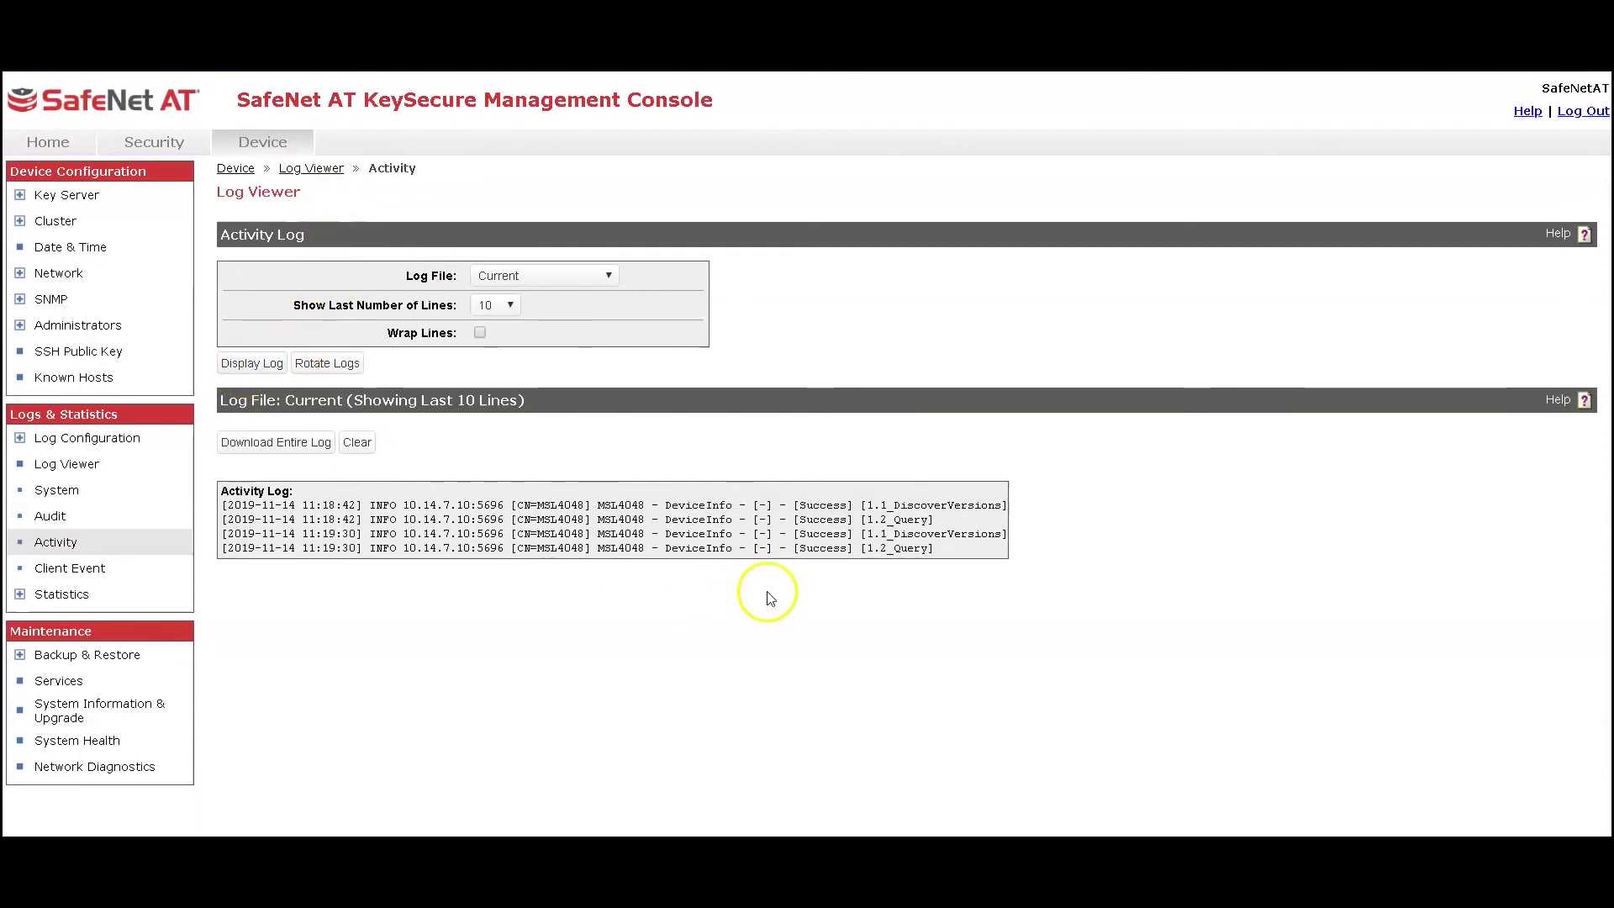